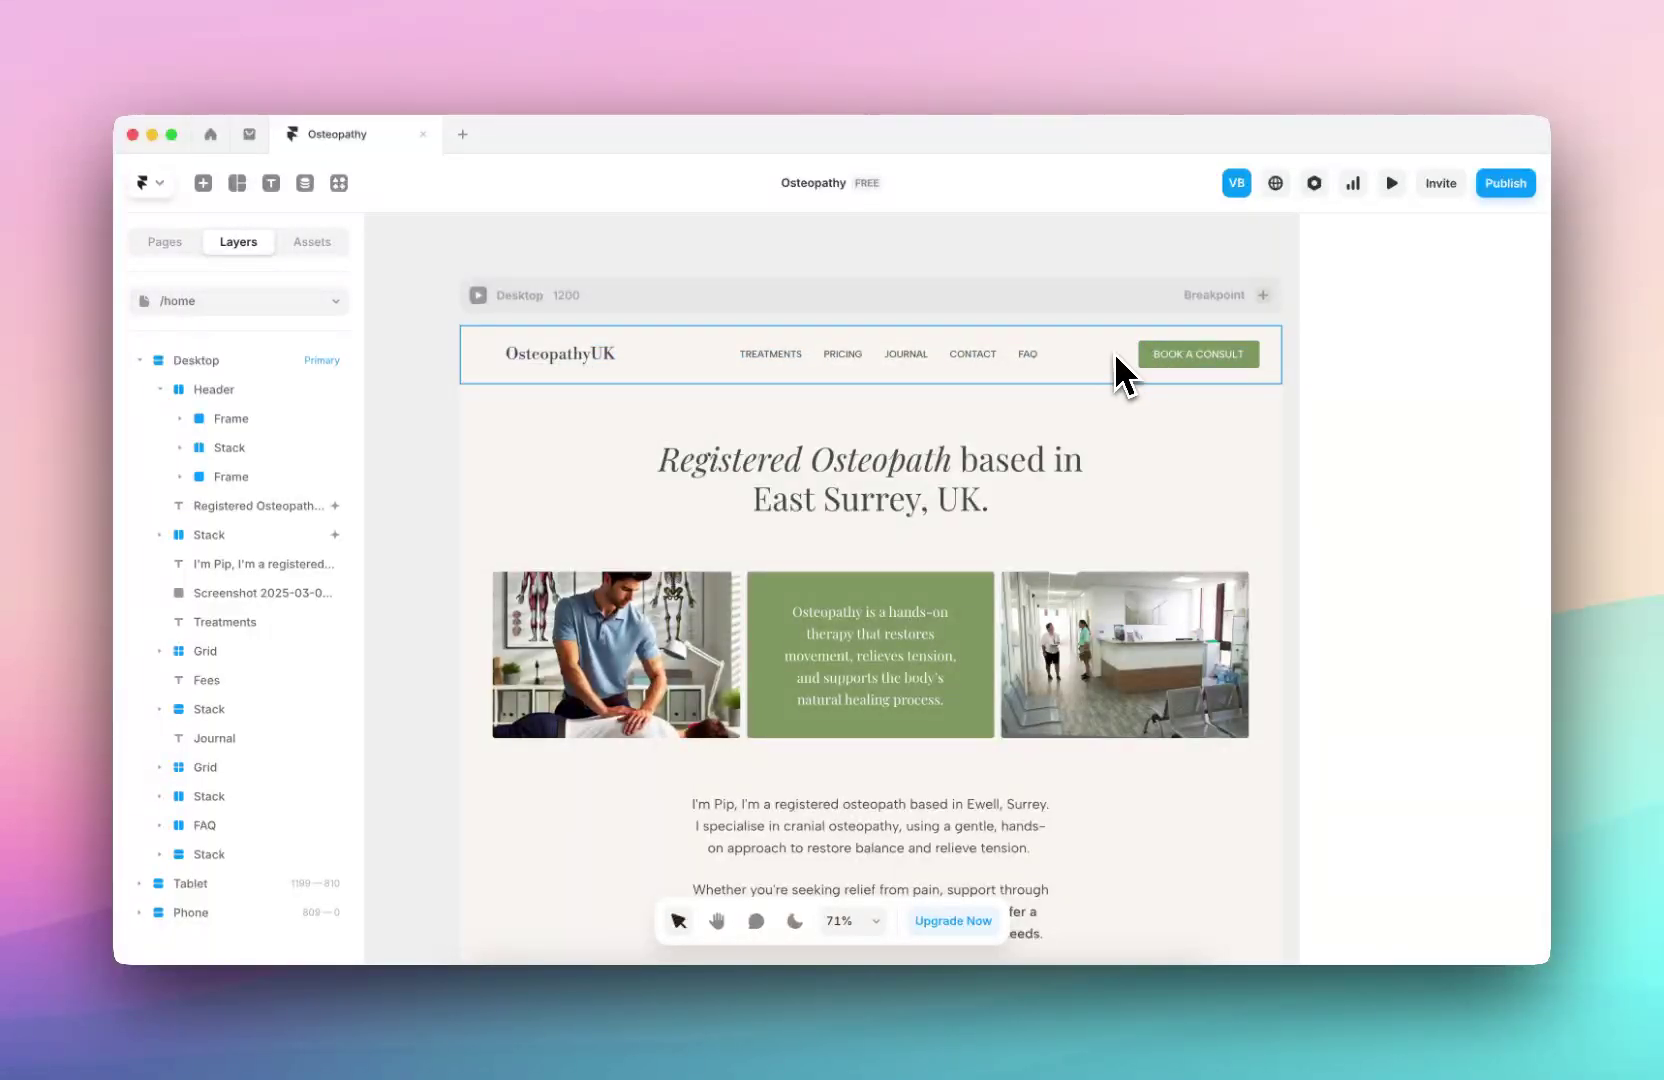
- Launch a live Desktop preview of the OsteopathyUK homepage at 1200 × 727
scroll(1112, 580, down, 5)
scroll(846, 580, up, 5)
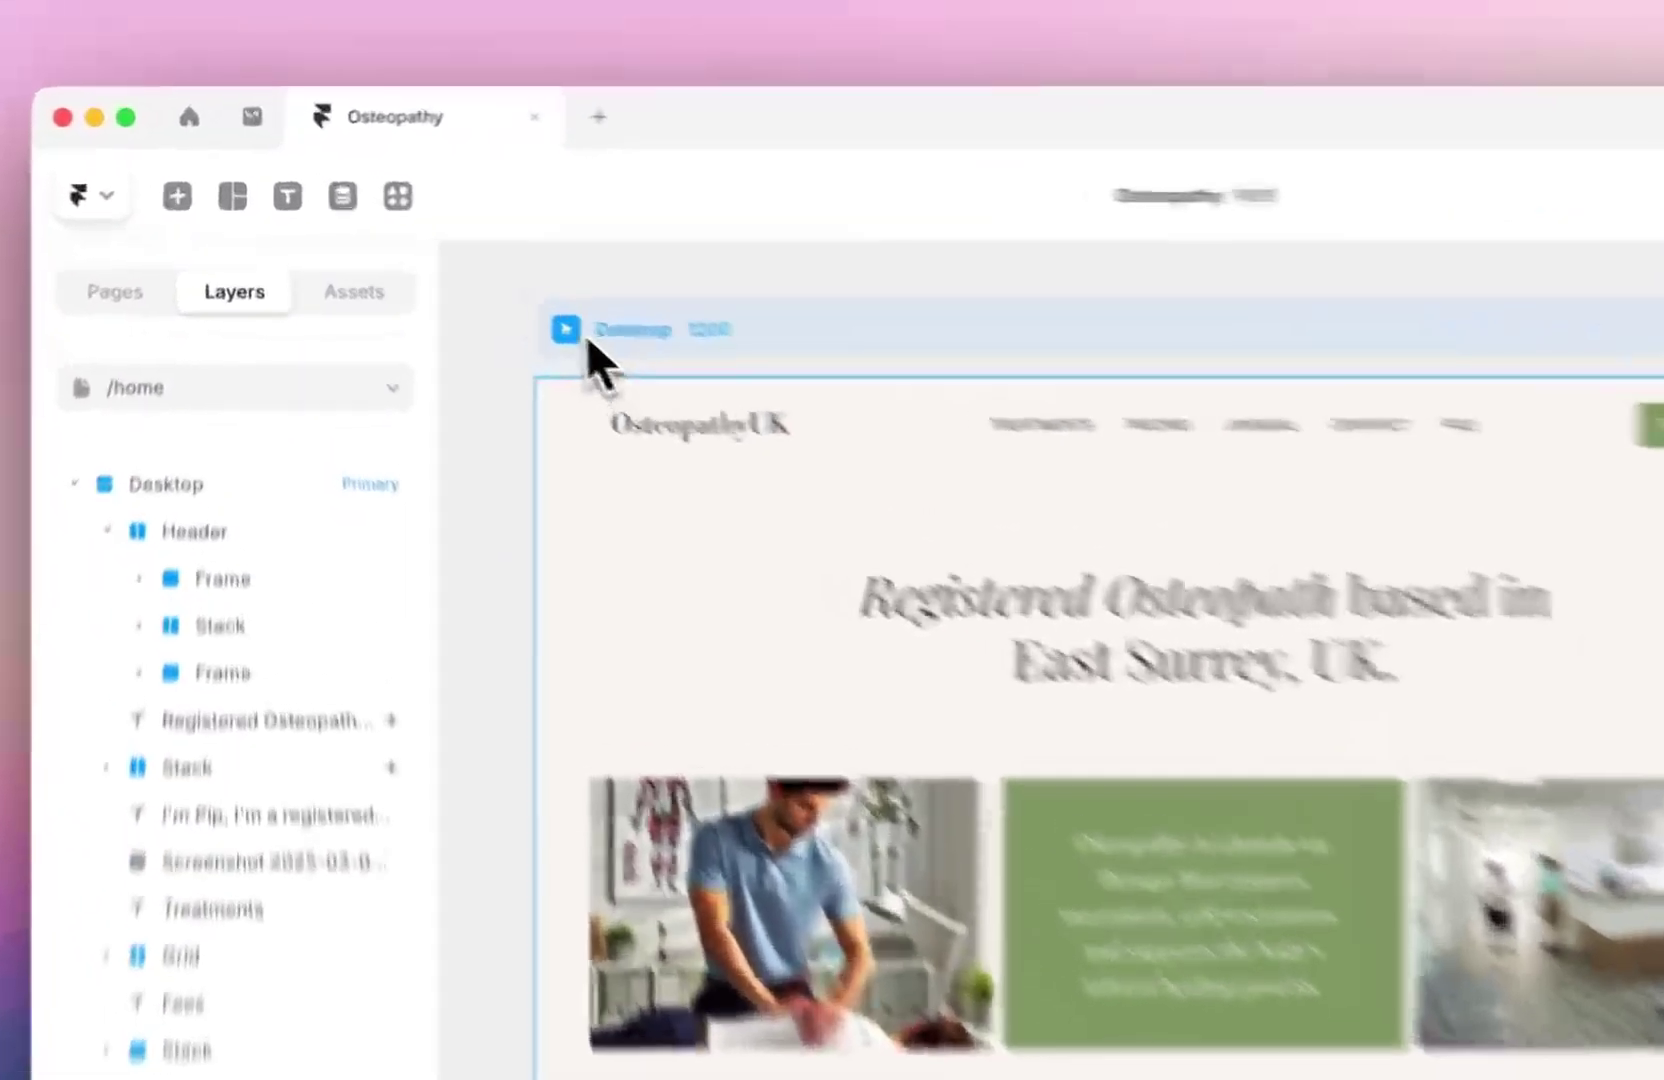
key(super+p)
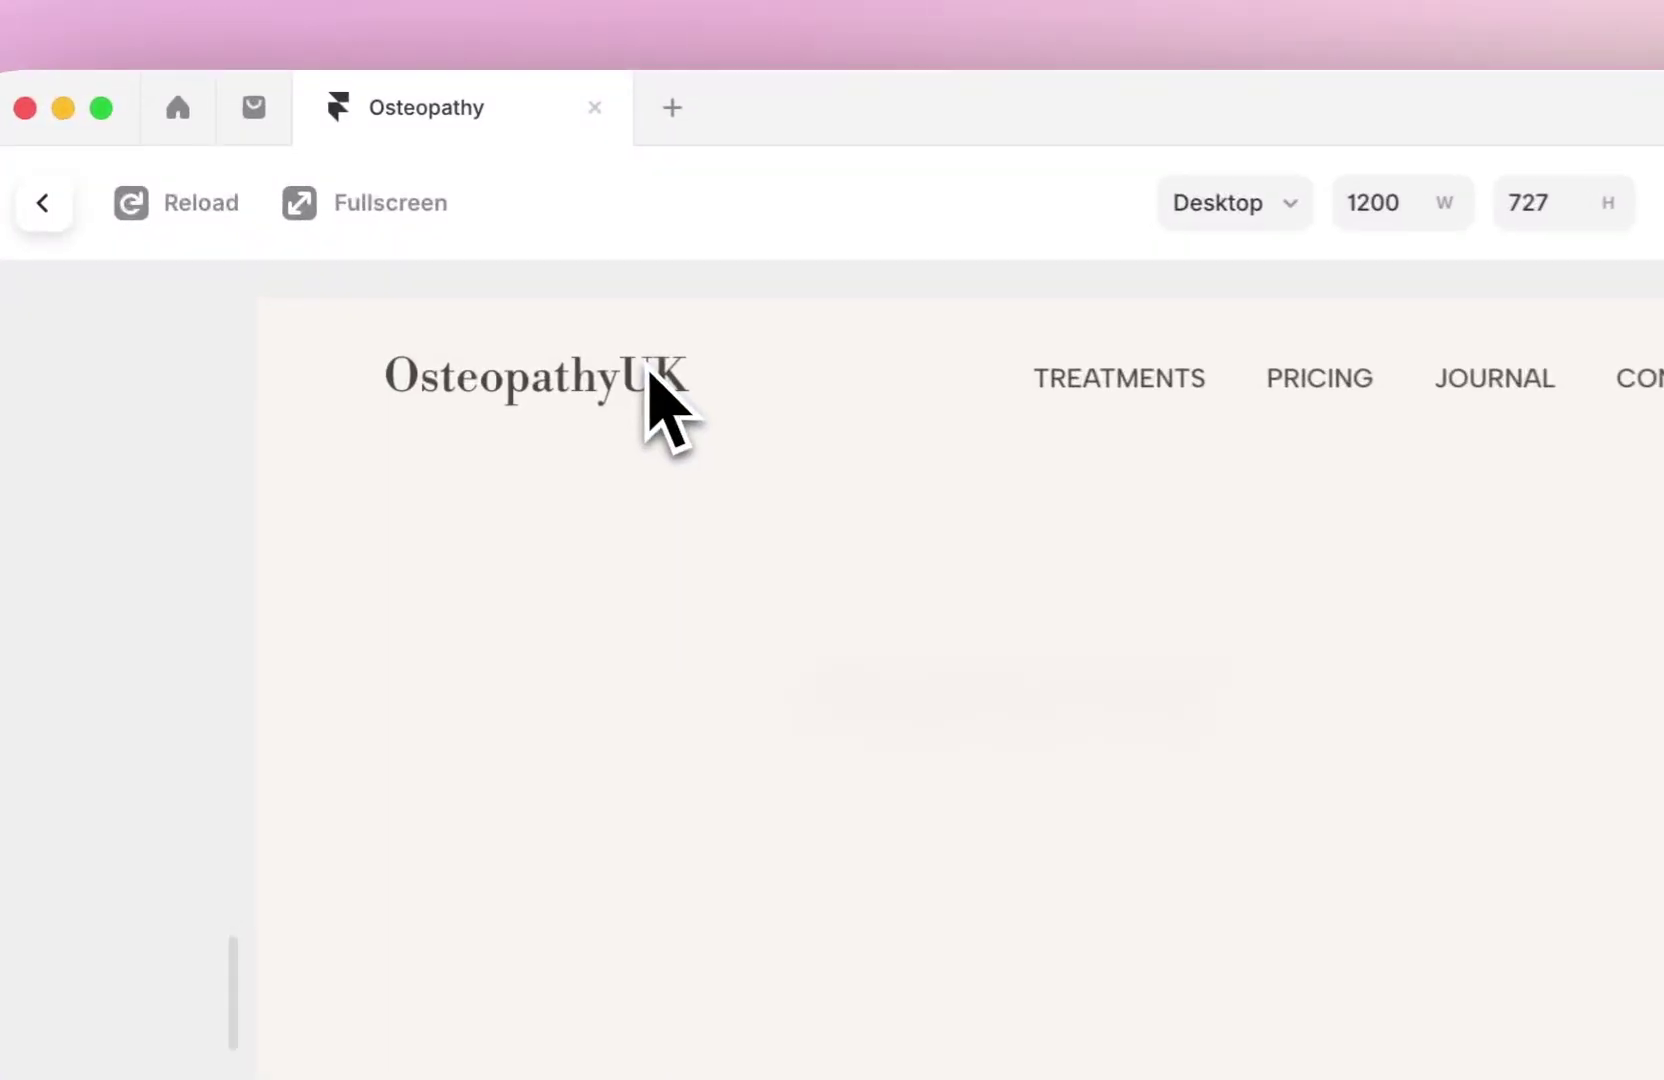
- Scroll the preview up and down to check the header, then return to the editing canvas
scroll(1021, 769, down, 5)
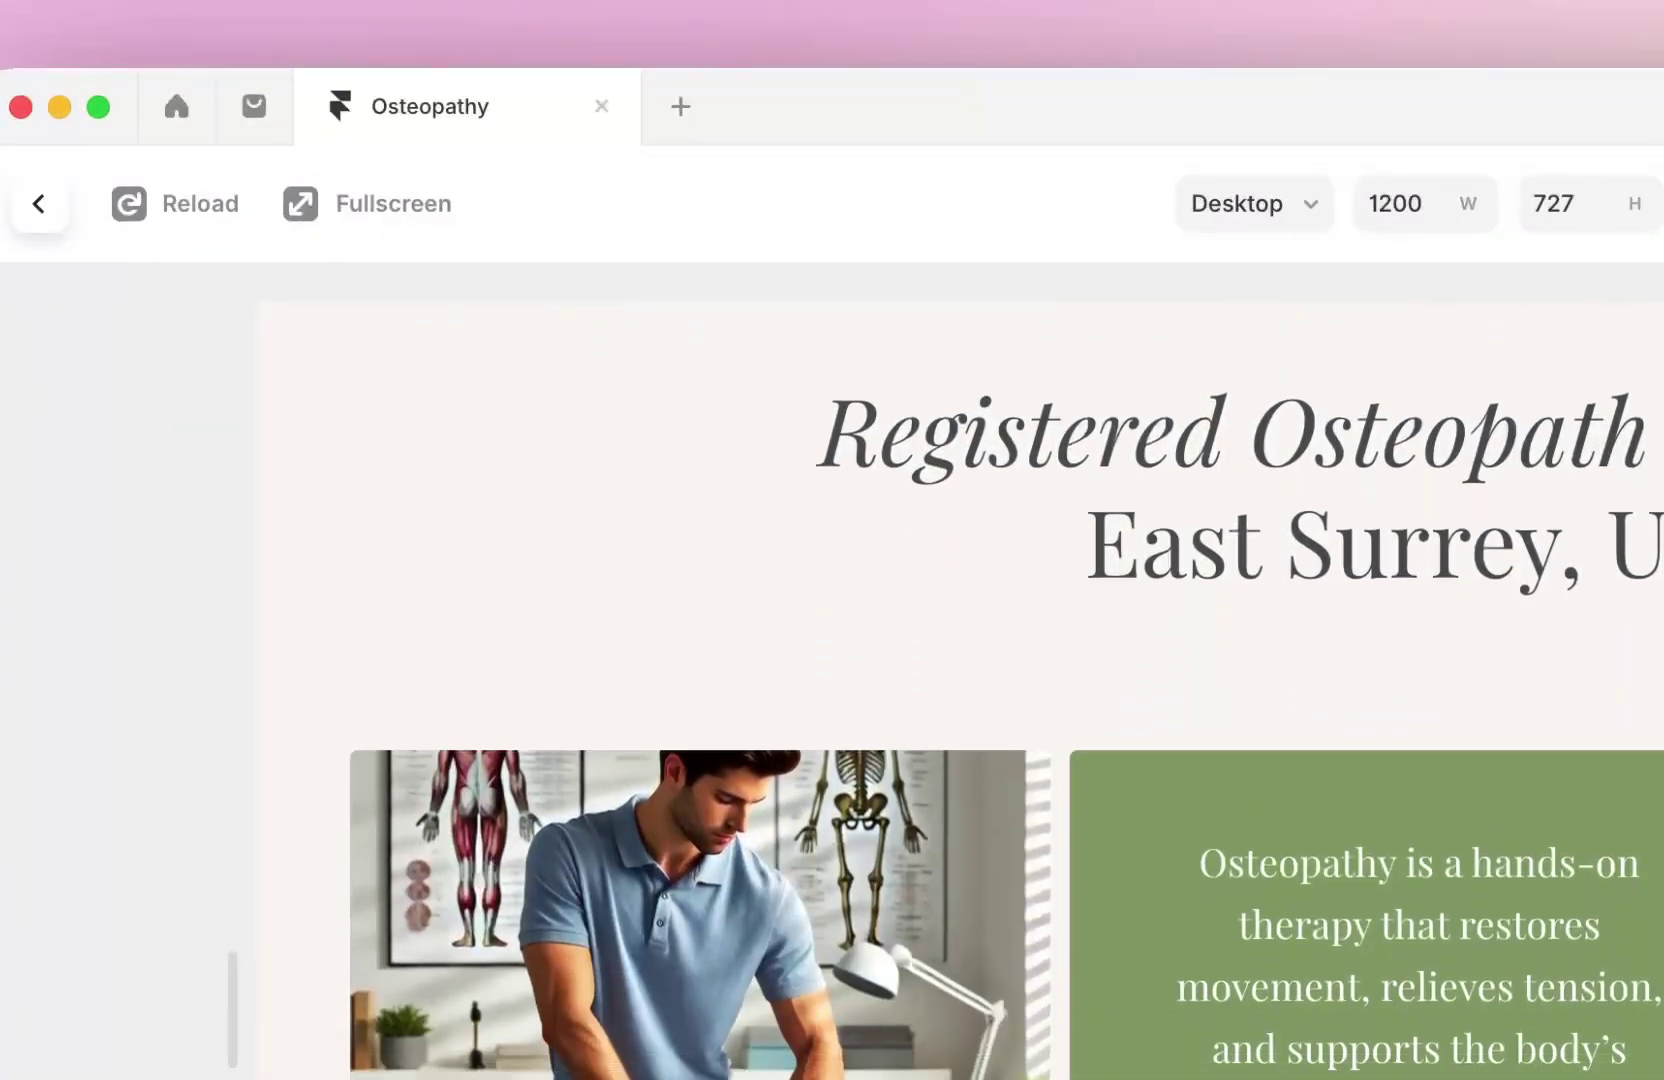
scroll(832, 600, down, 5)
scroll(832, 600, up, 5)
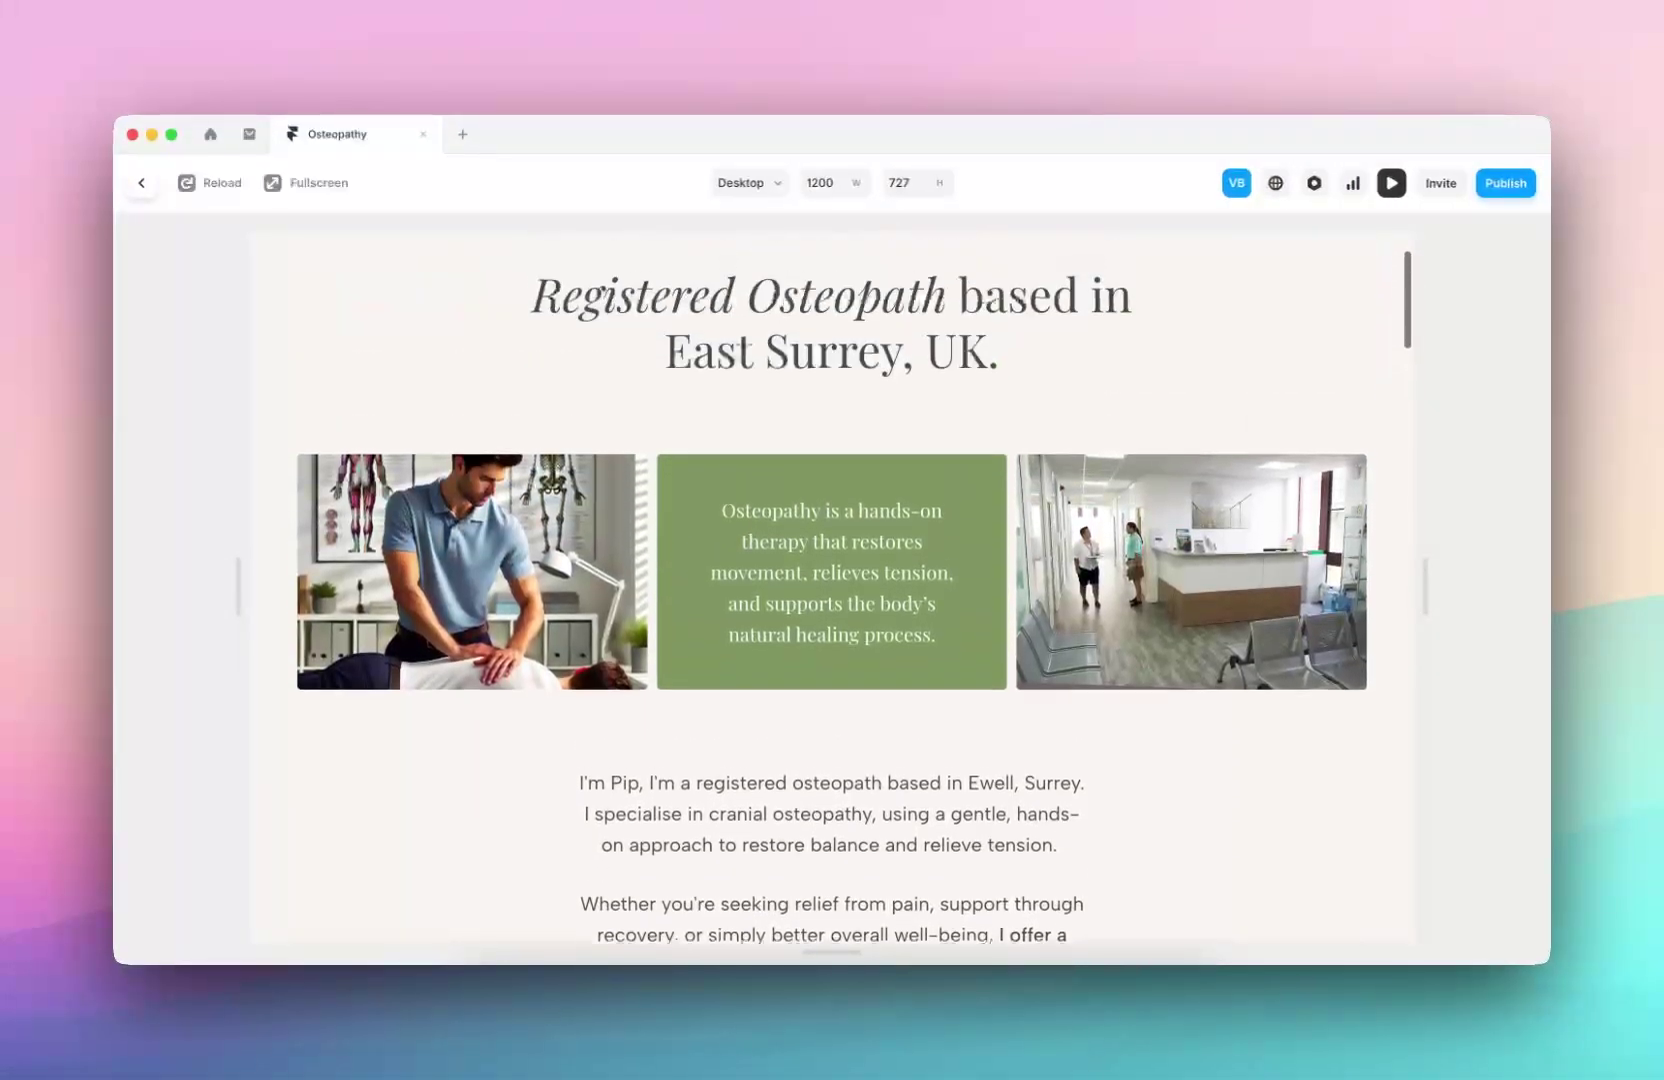
scroll(632, 445, up, 2)
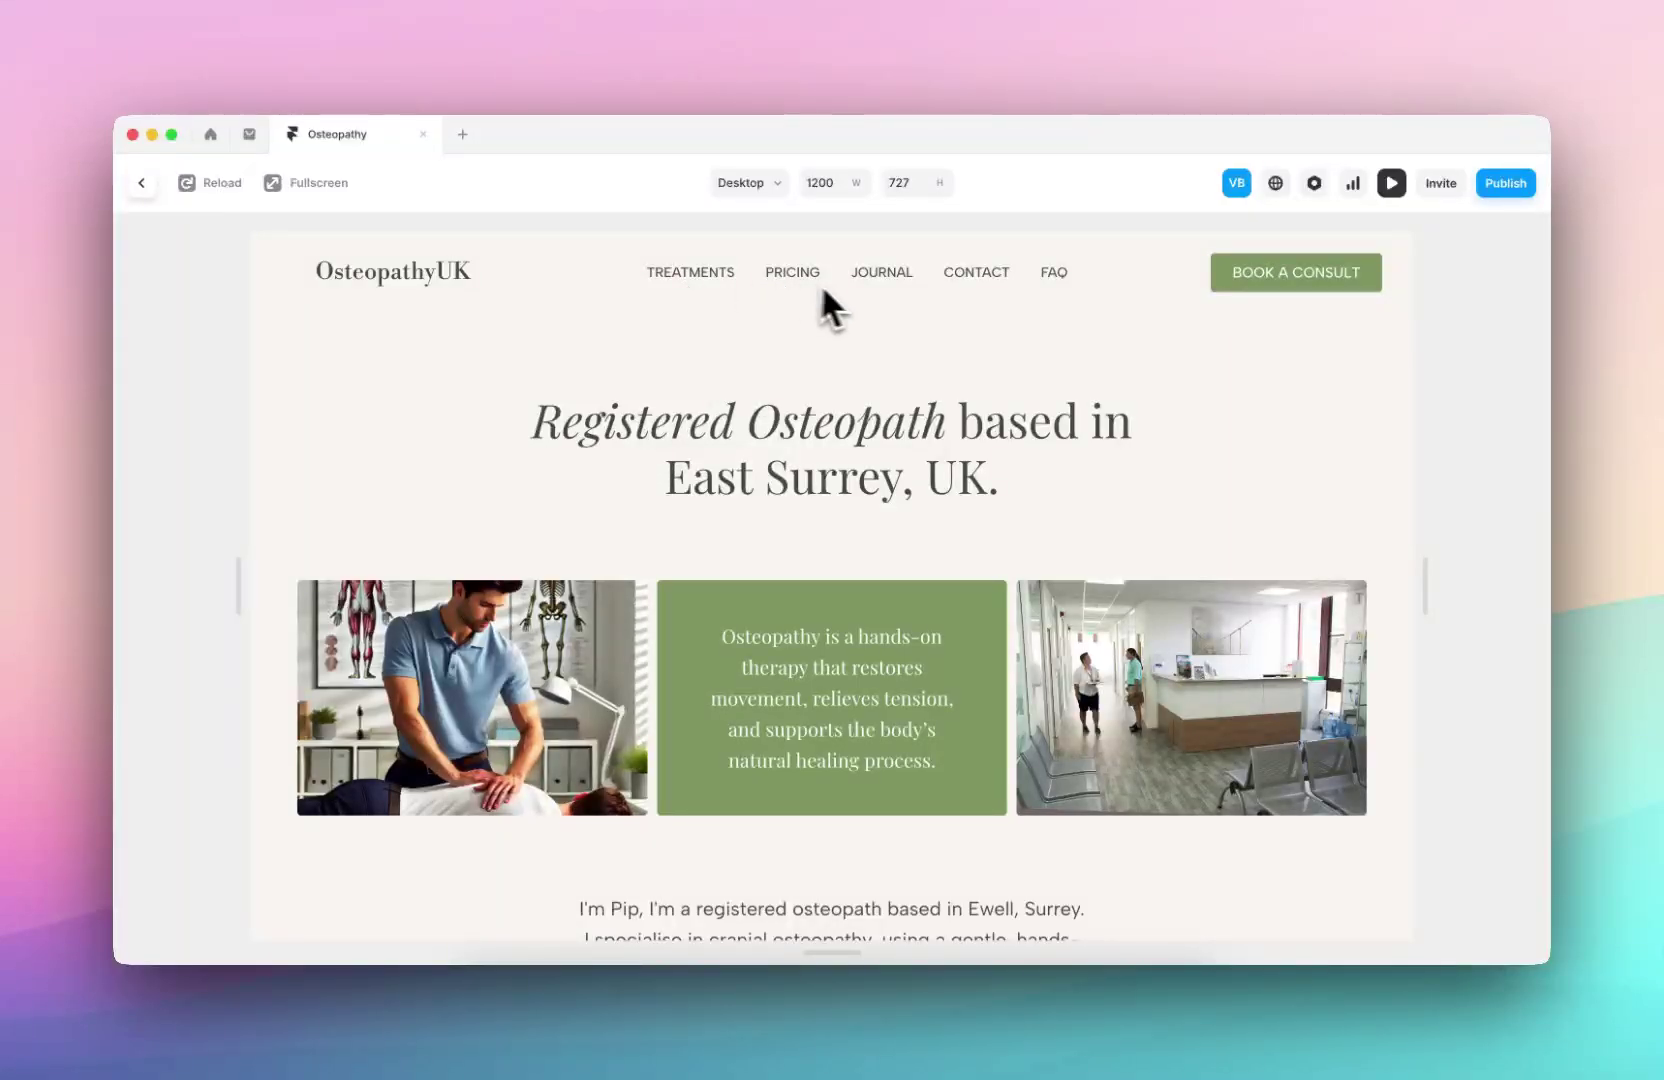
click(145, 192)
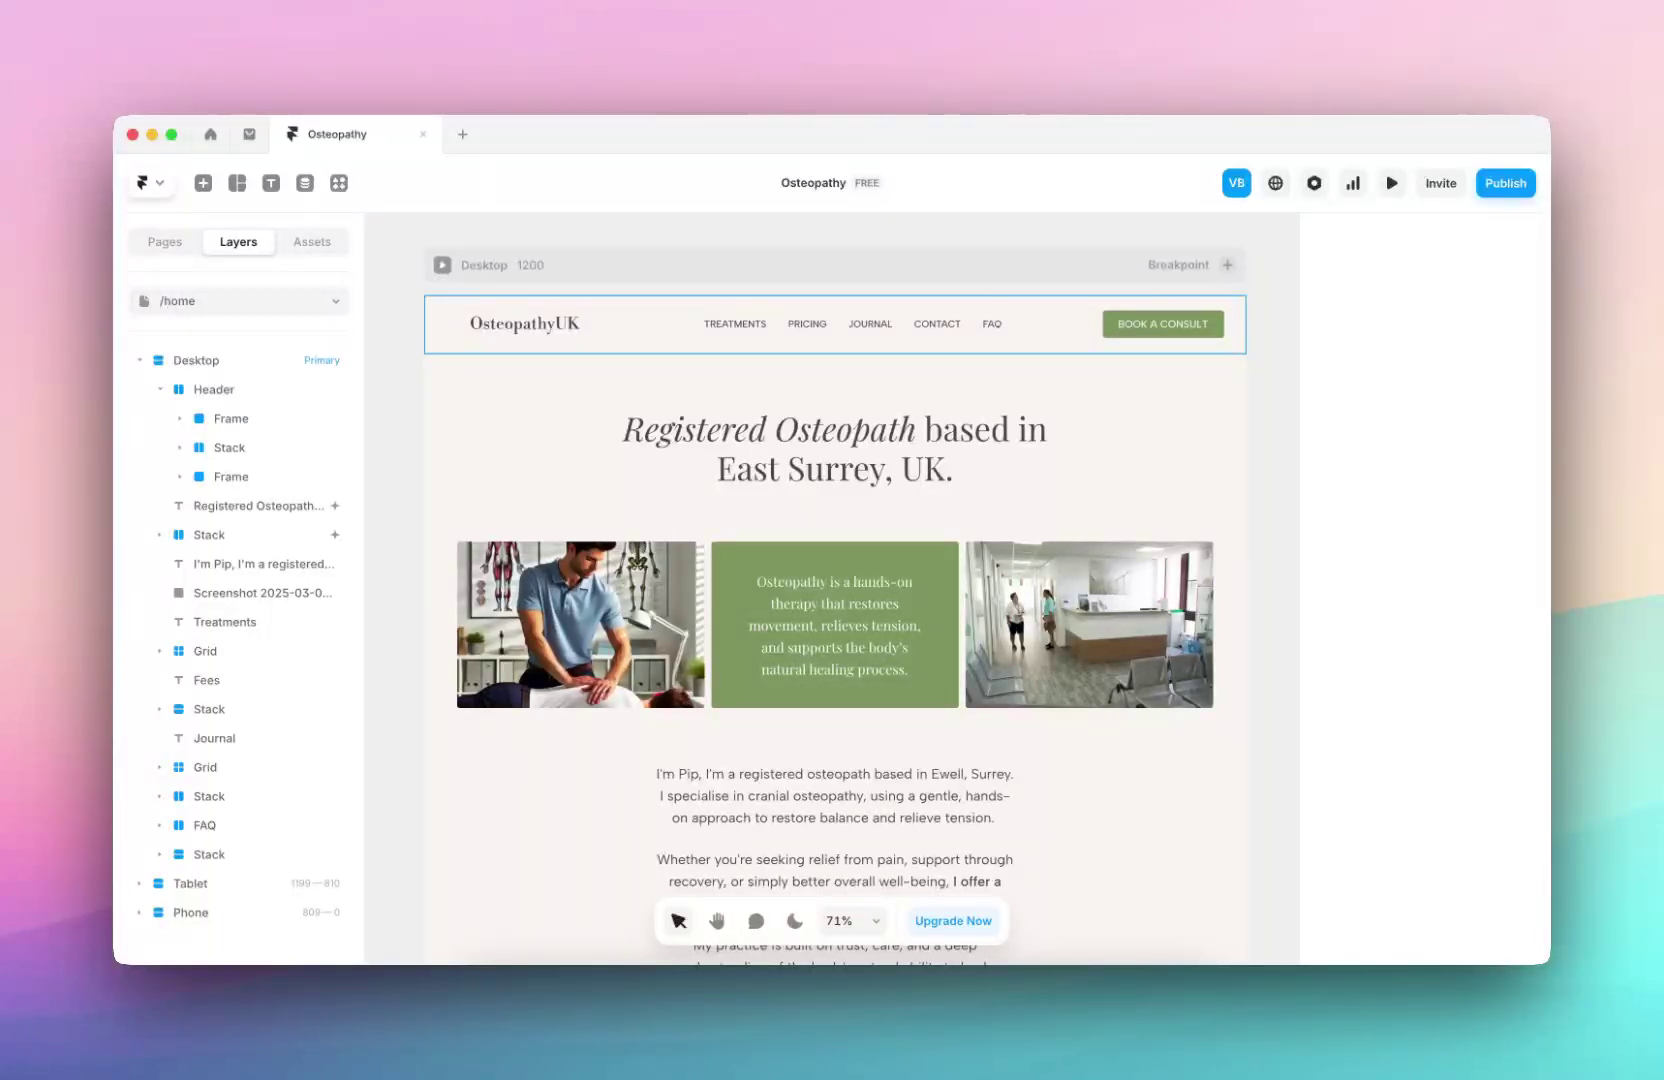
- Inspect the Header's properties, then select the Desktop frame showing its vertical stack with gap 80
click(258, 392)
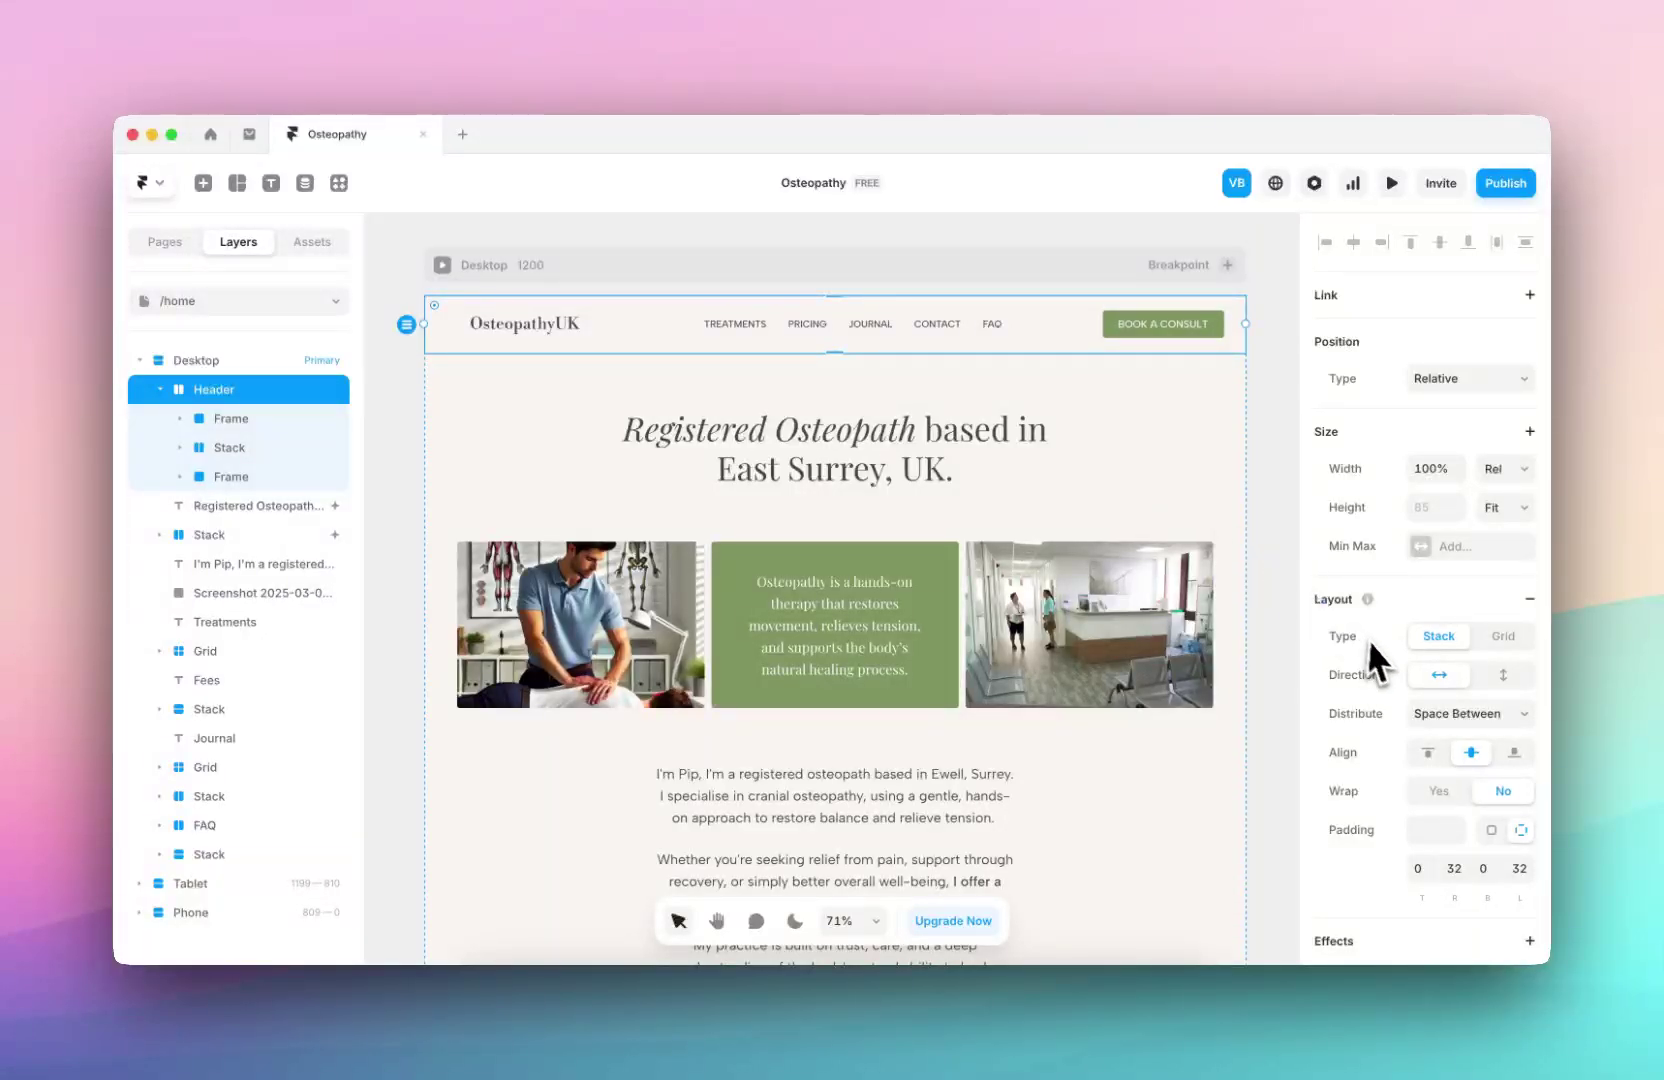
scroll(1369, 641, down, 6)
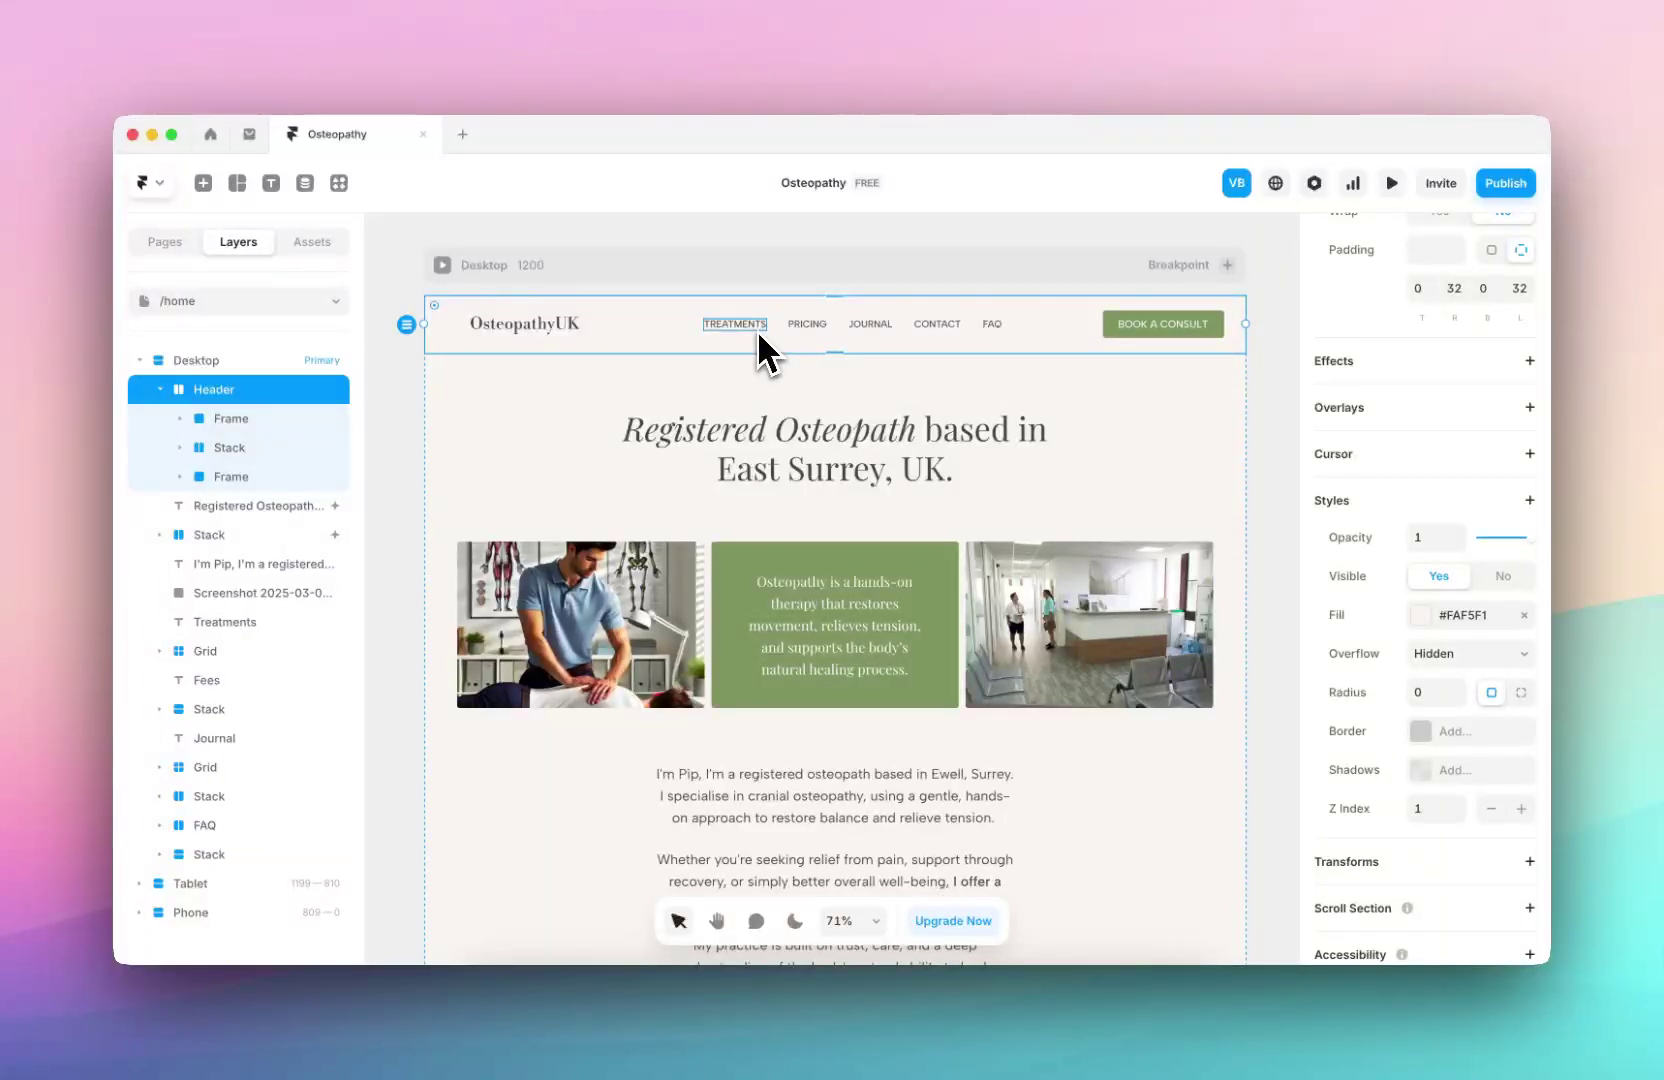
scroll(754, 463, down, 5)
scroll(836, 576, up, 6)
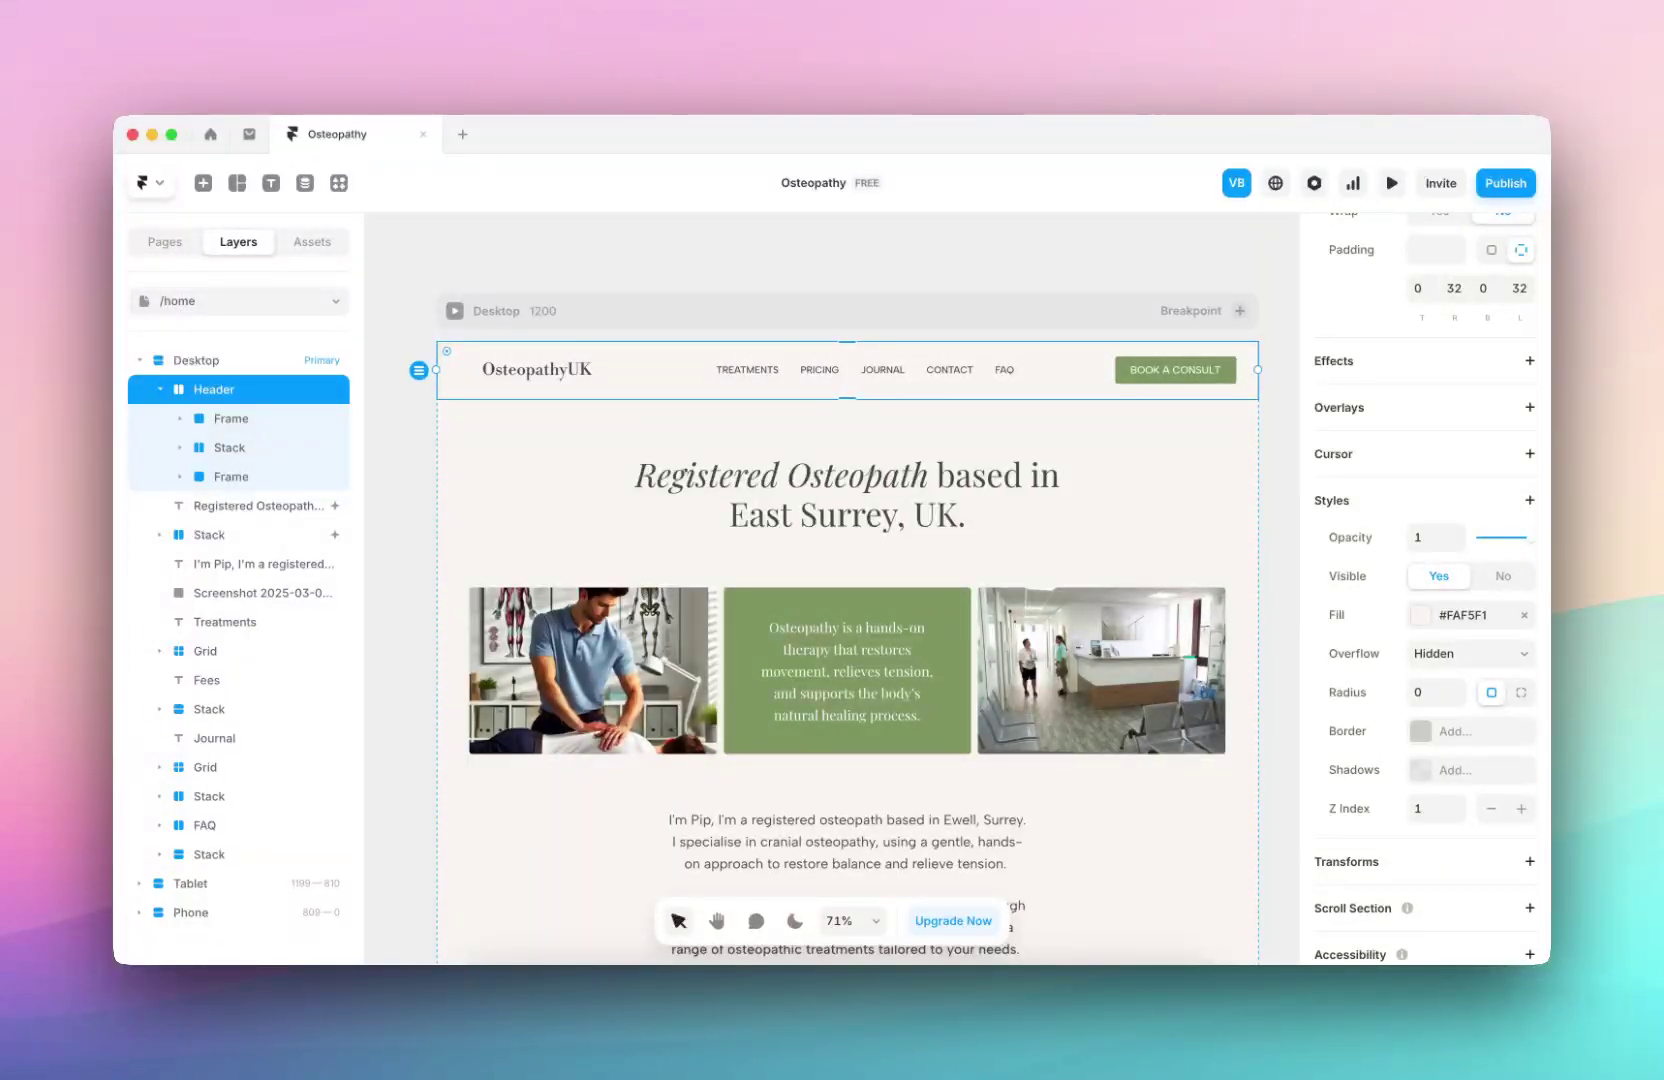
click(720, 320)
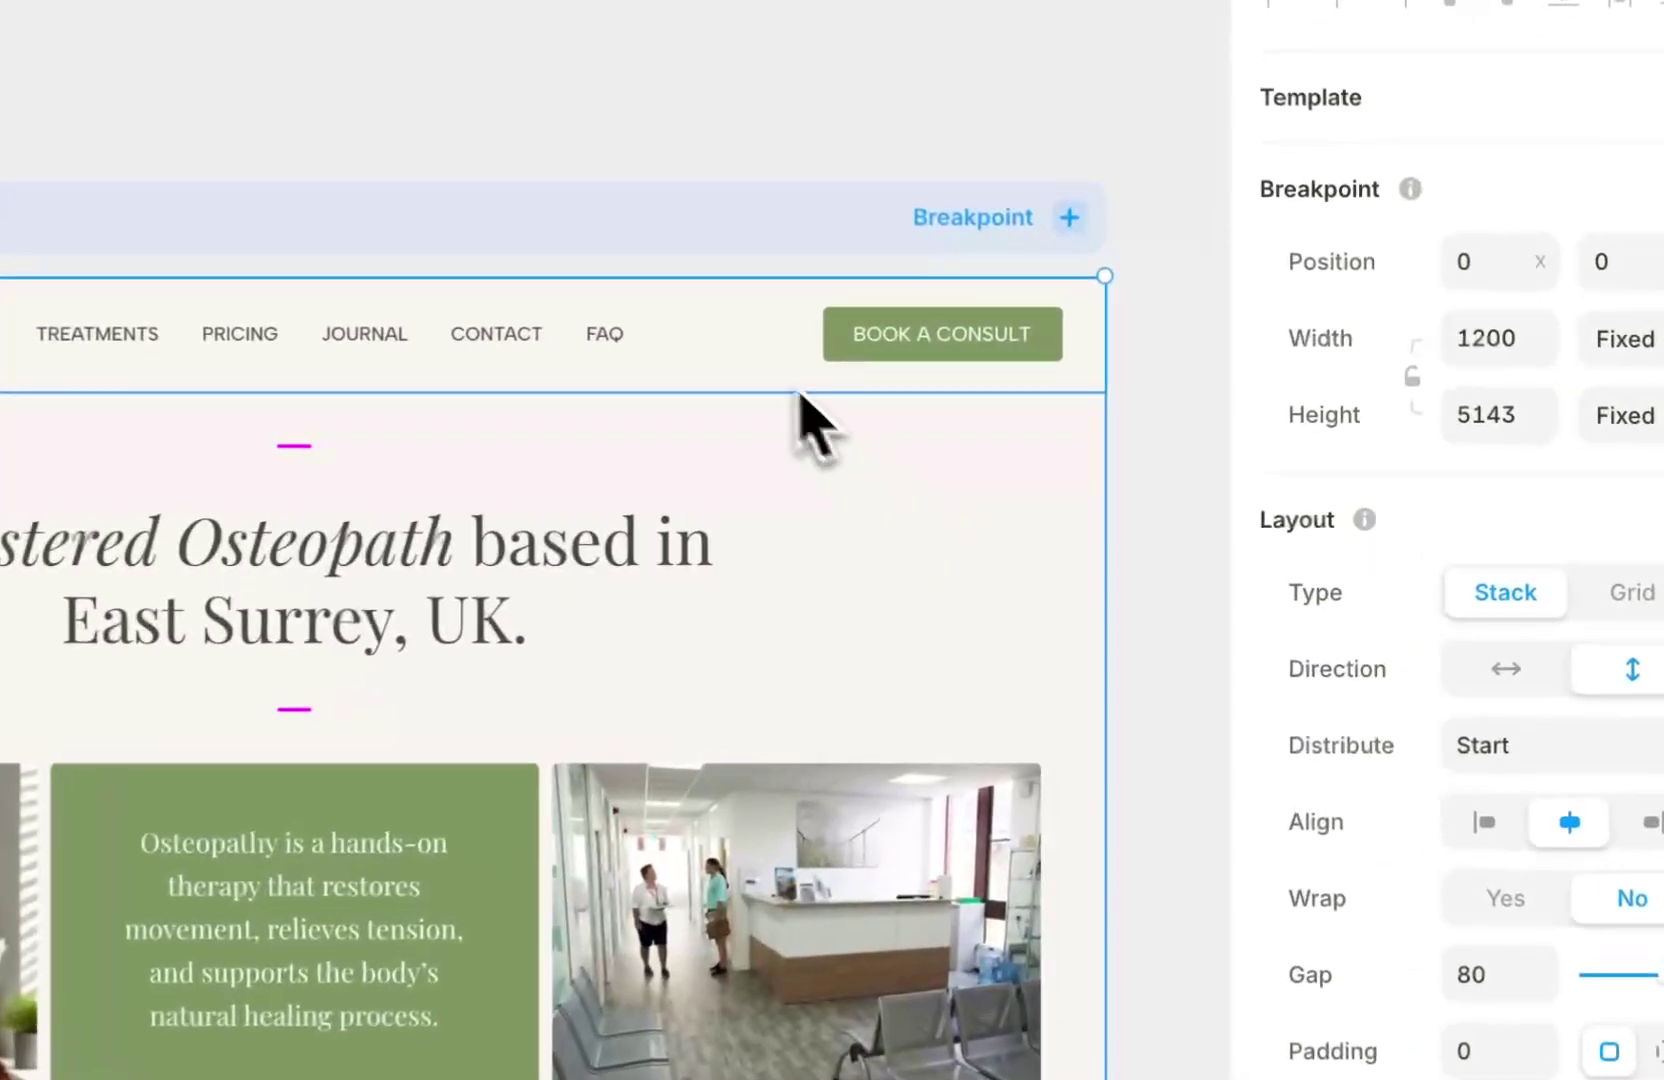
- Move the header stack below the headline and select the image-and-text-card row
drag(1066, 434, 1065, 441)
drag(756, 370, 750, 360)
scroll(750, 360, down, 4)
scroll(760, 455, down, 3)
click(566, 539)
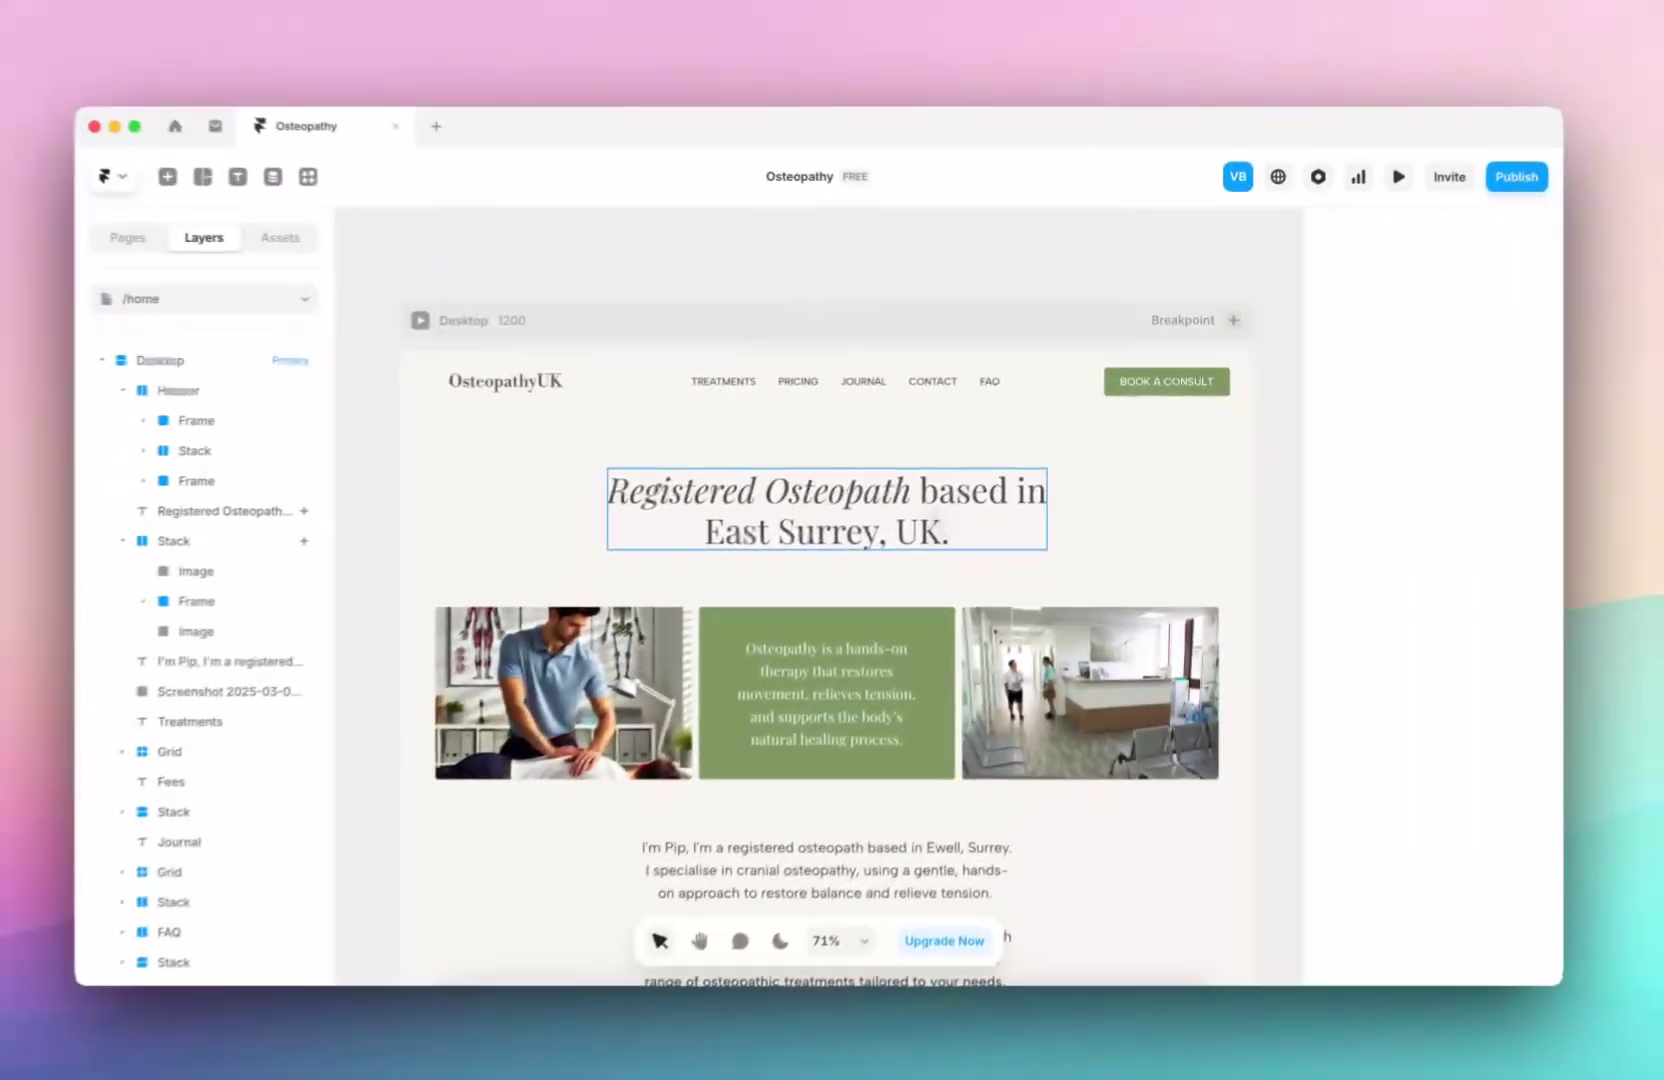
- Remove the Desktop frame's stack layout and check the Header's now-absolute position
click(645, 380)
click(700, 365)
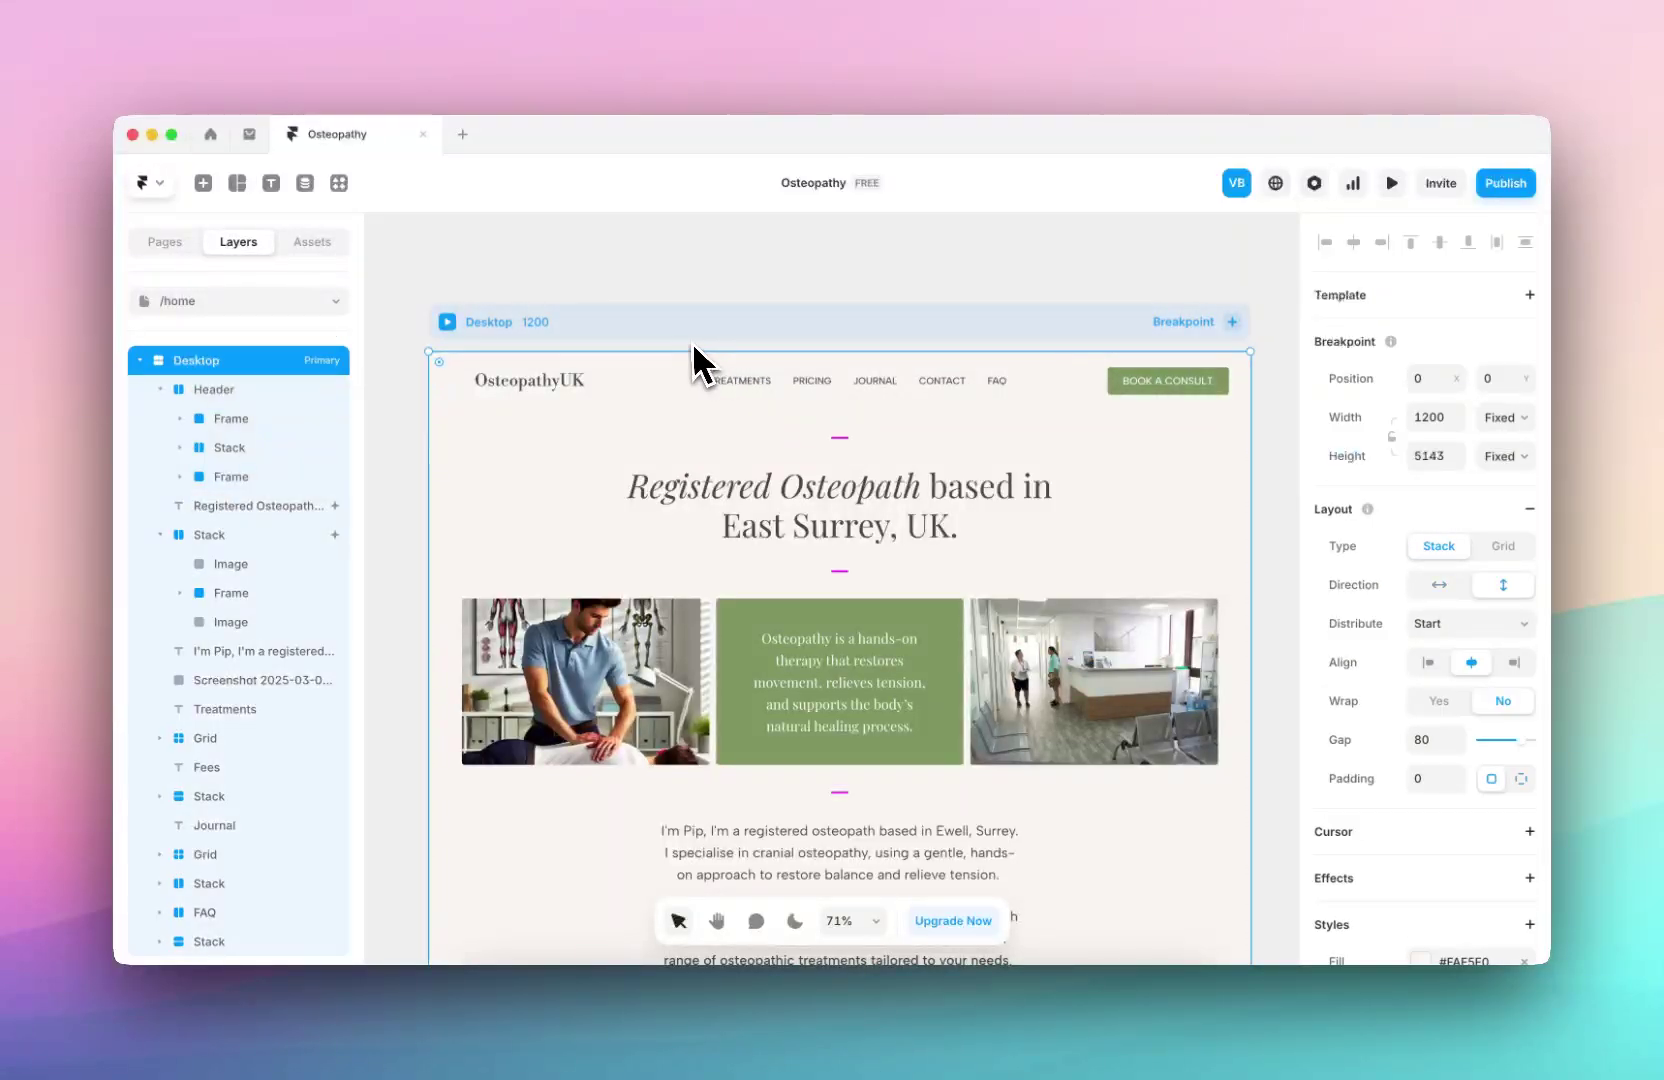
click(1529, 509)
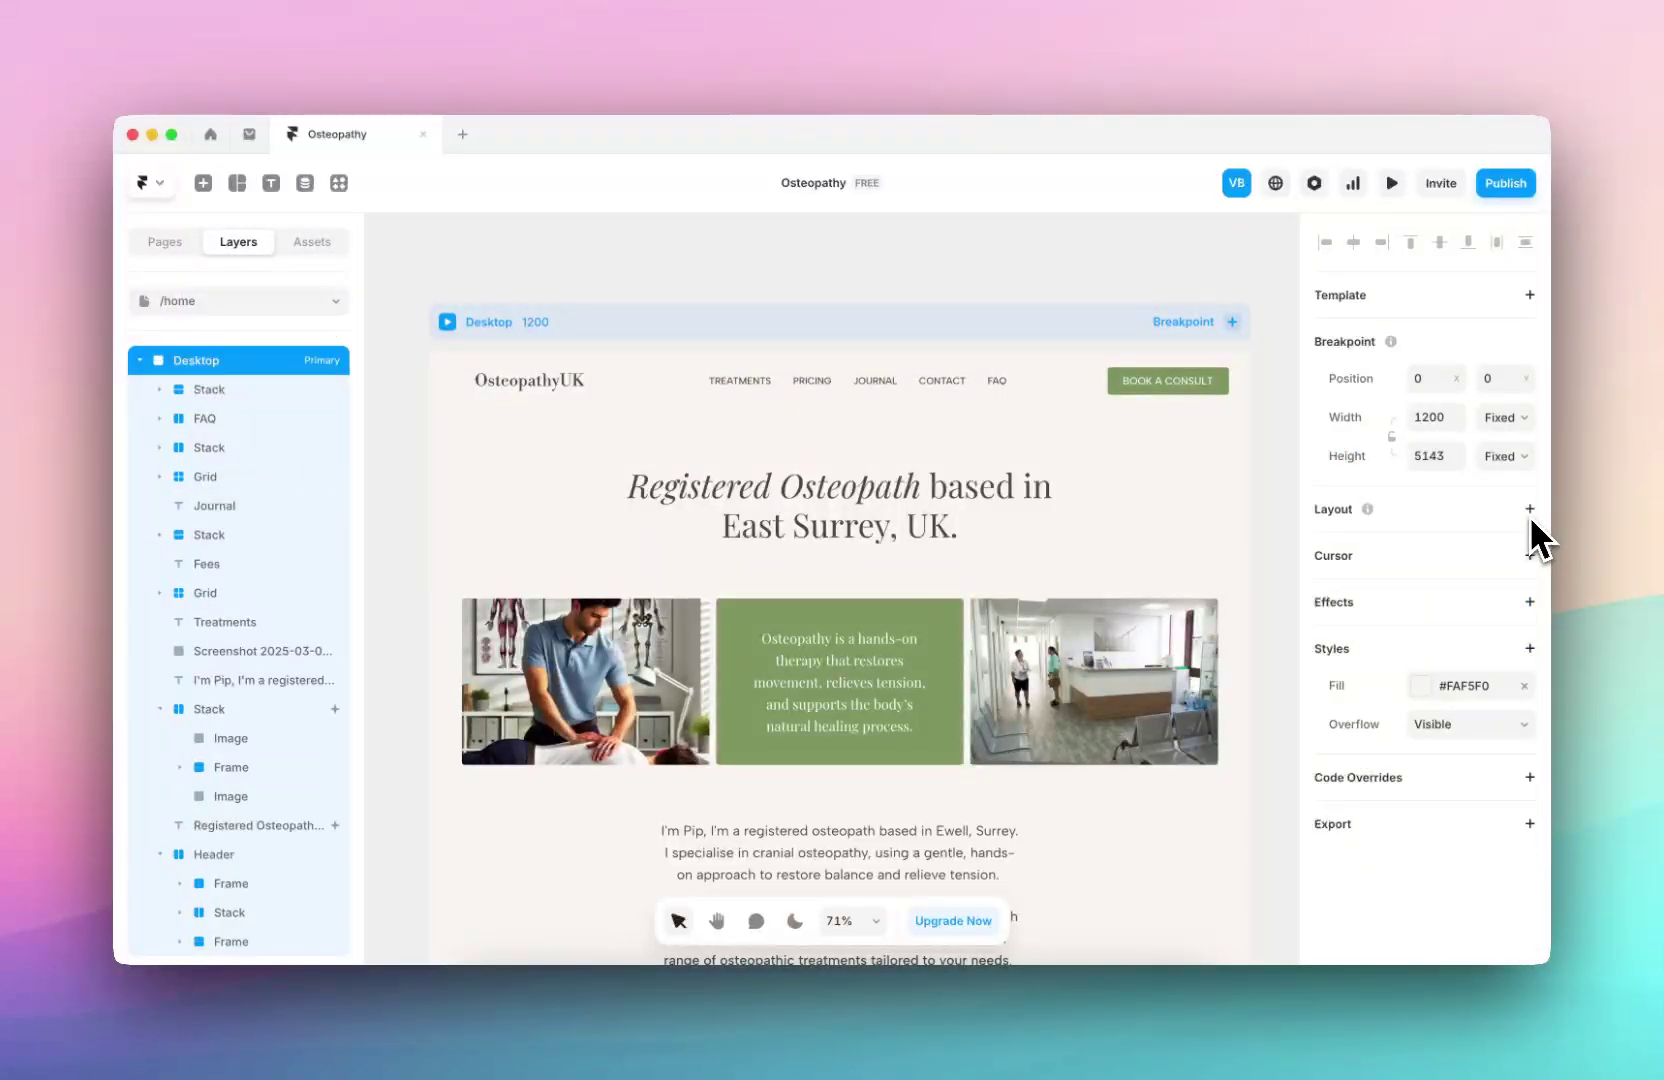
click(1057, 384)
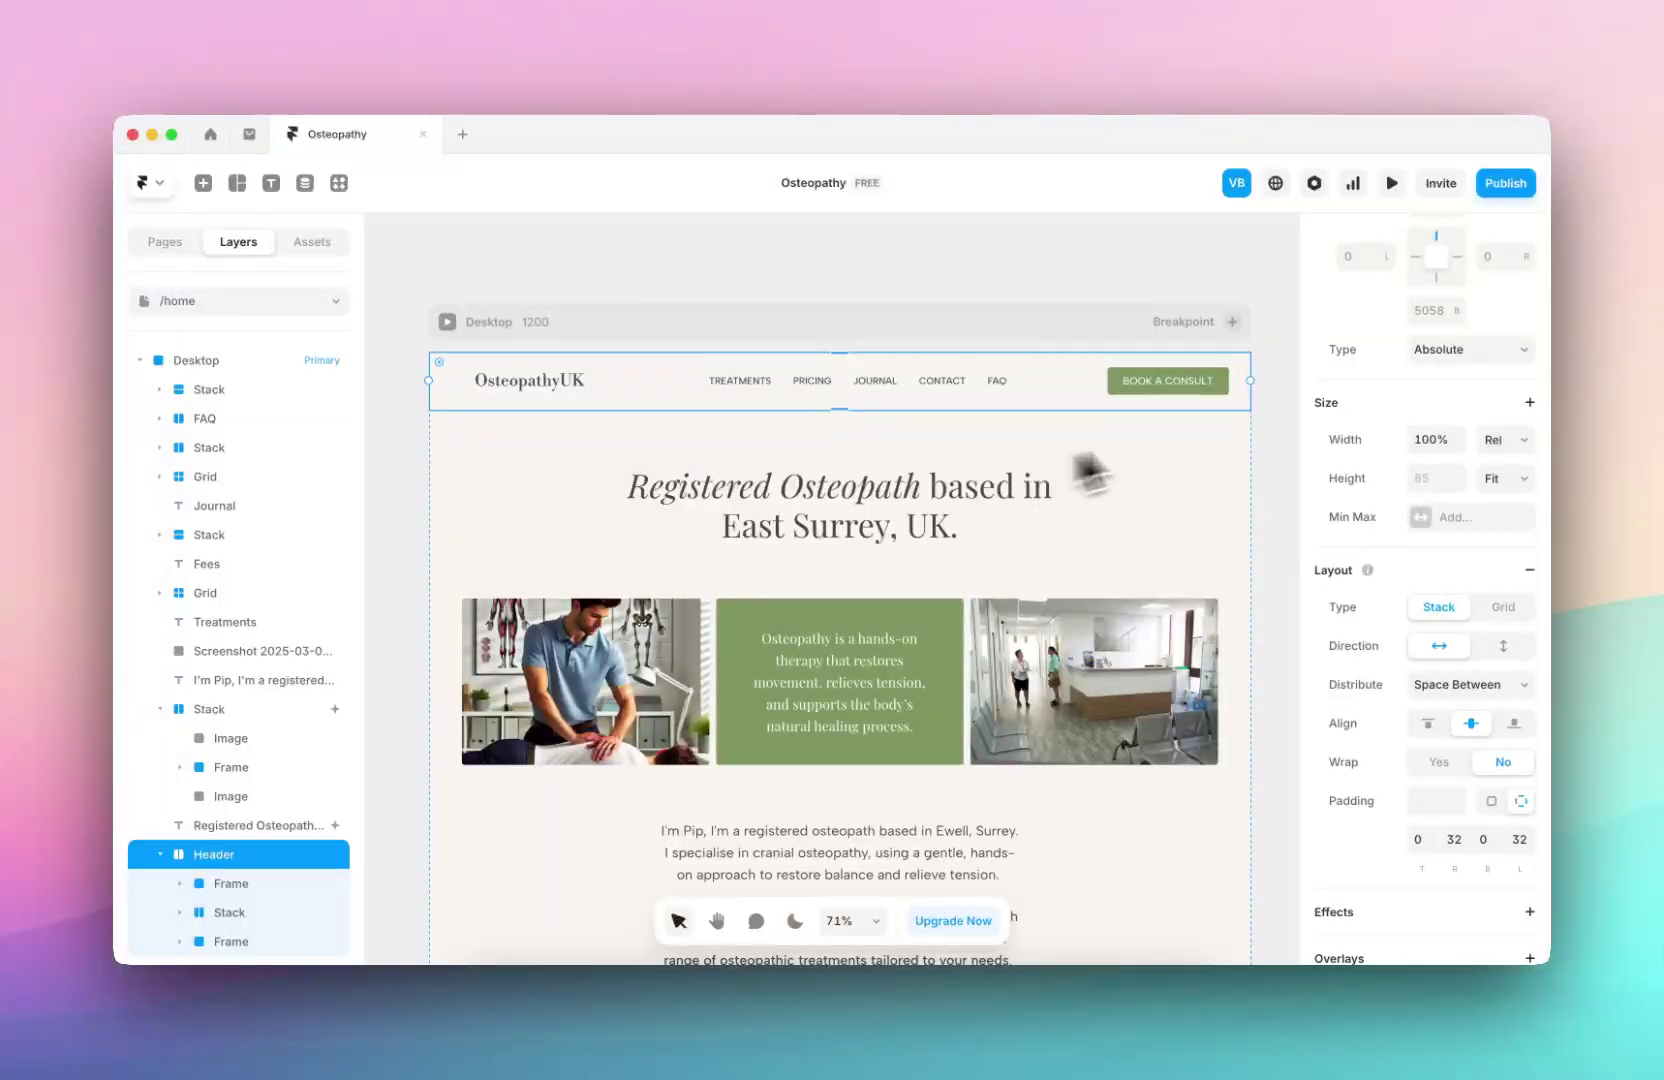
scroll(1340, 405, up, 1)
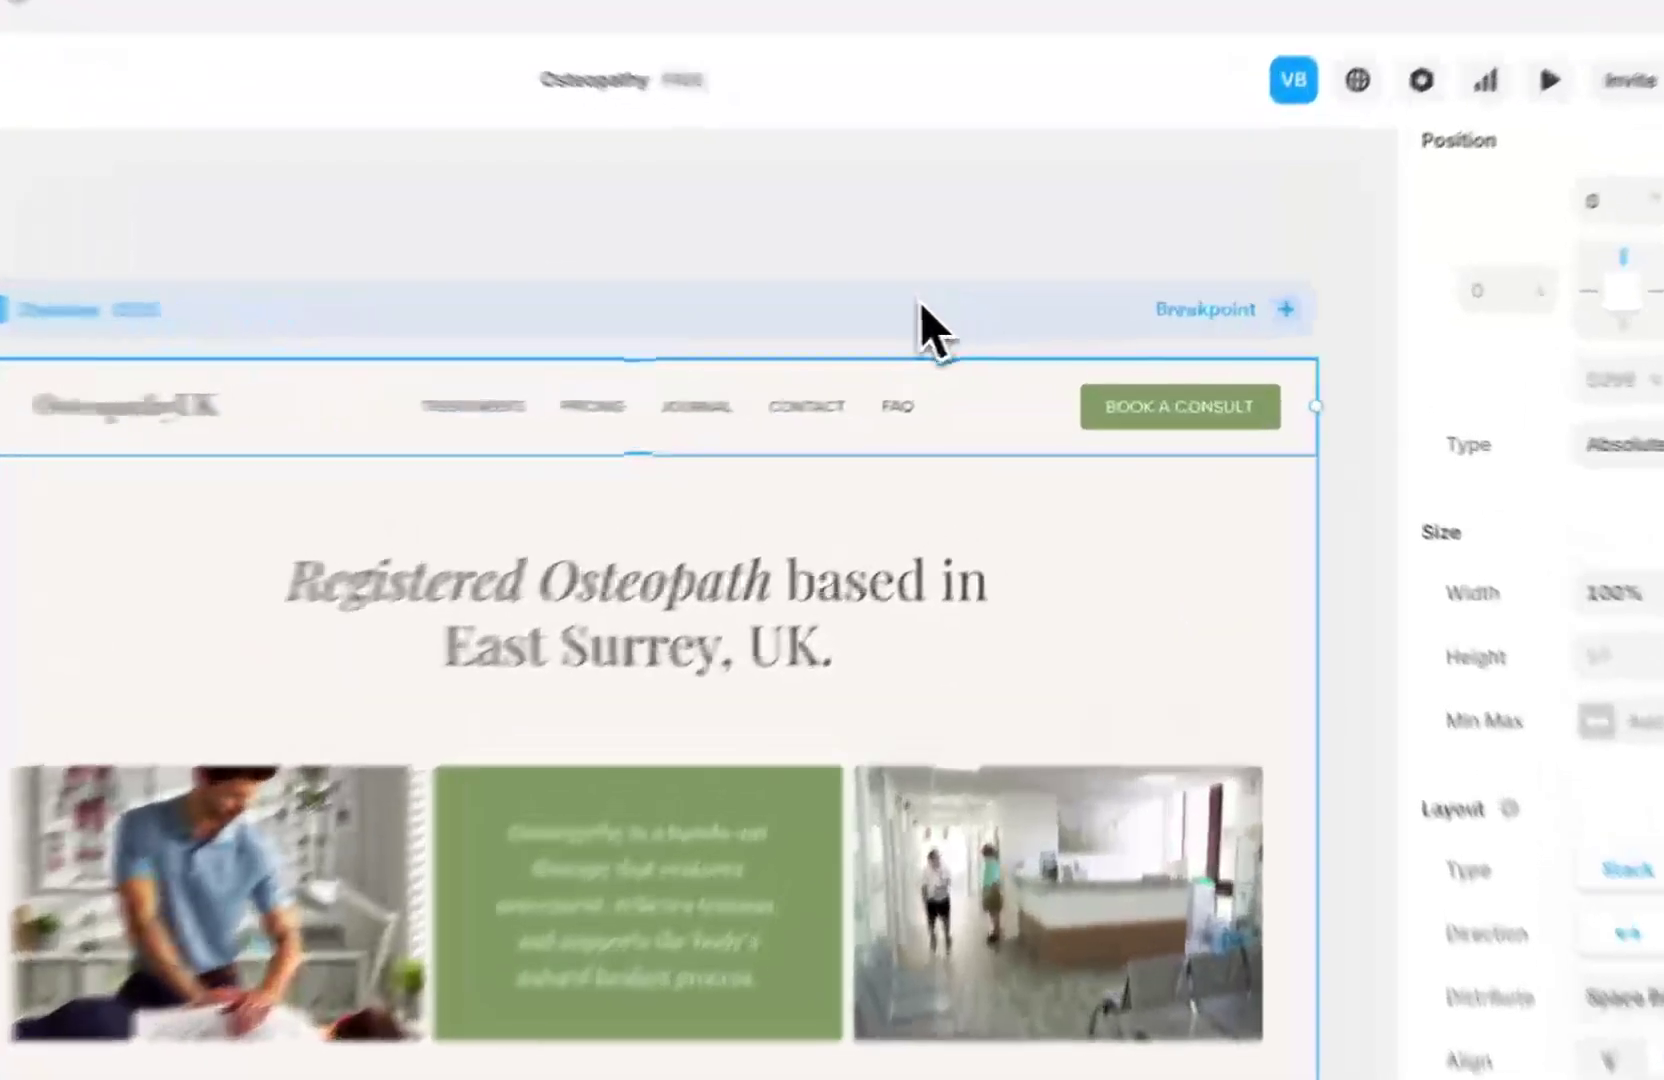
- Zoom to fit, restore Desktop's vertical stack layout with 80 gap, and reselect the Header
click(1011, 326)
key(shift+1)
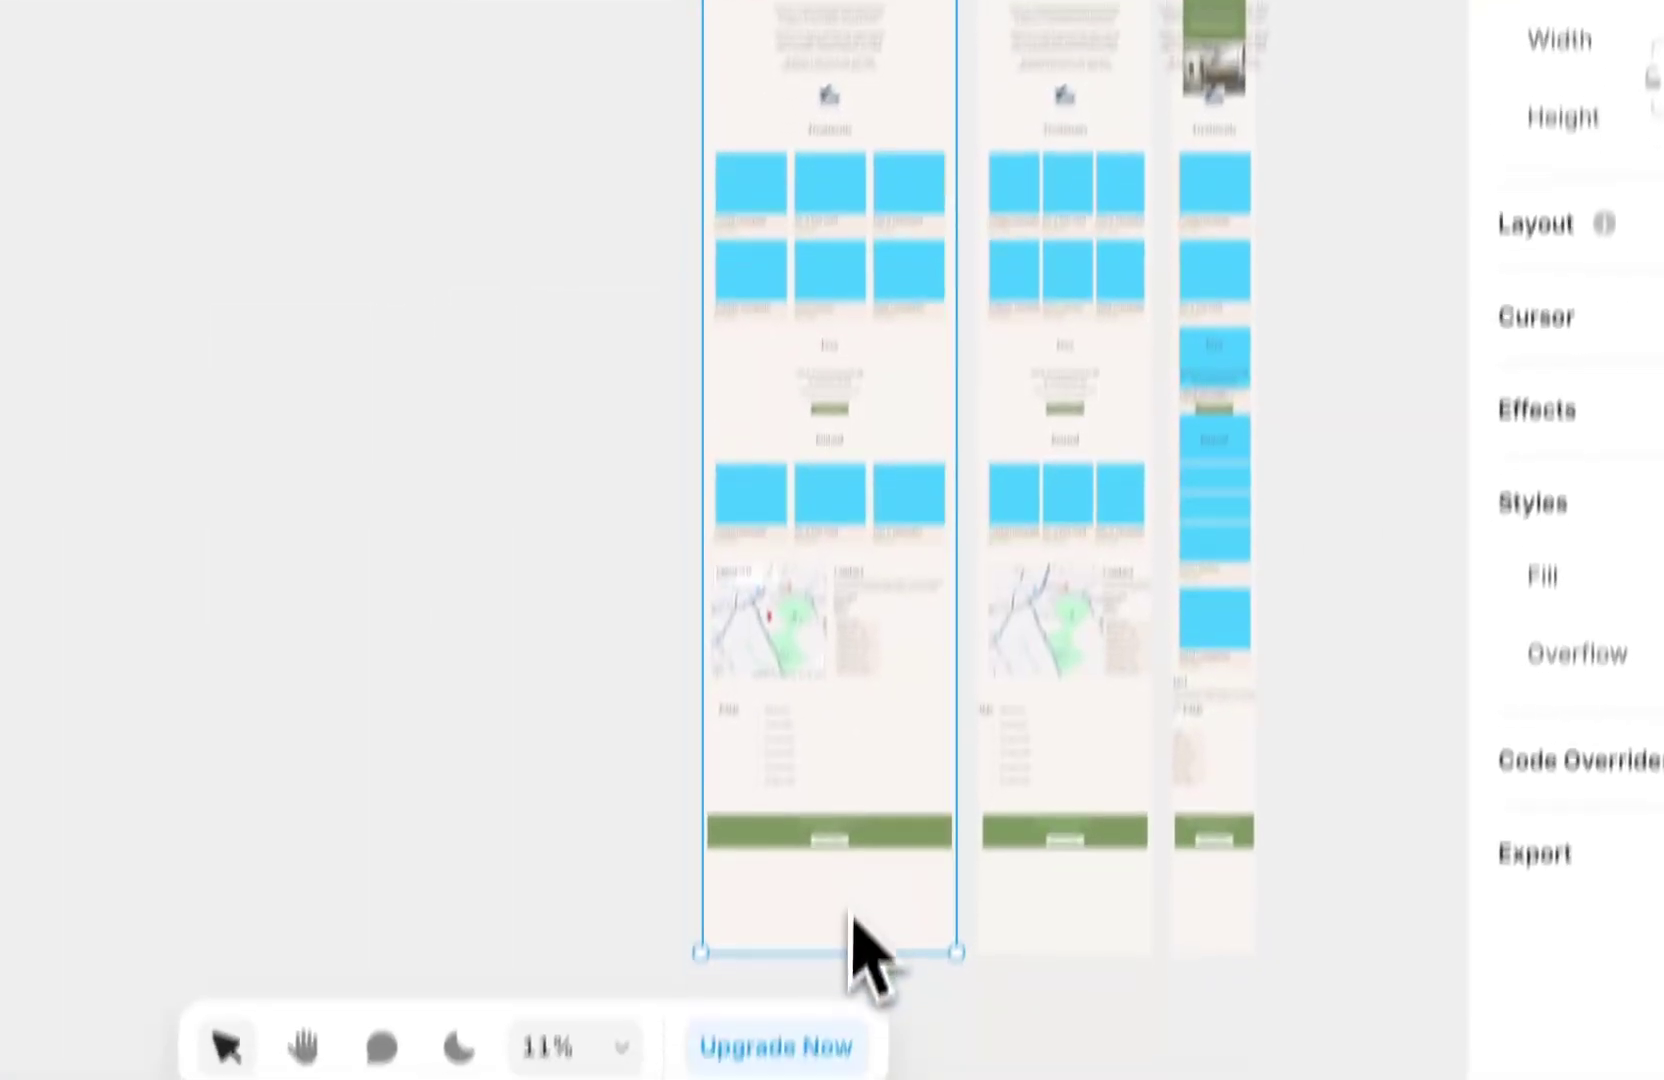
mouse_move(868, 645)
mouse_down()
mouse_move(872, 241)
mouse_move(864, 655)
mouse_up()
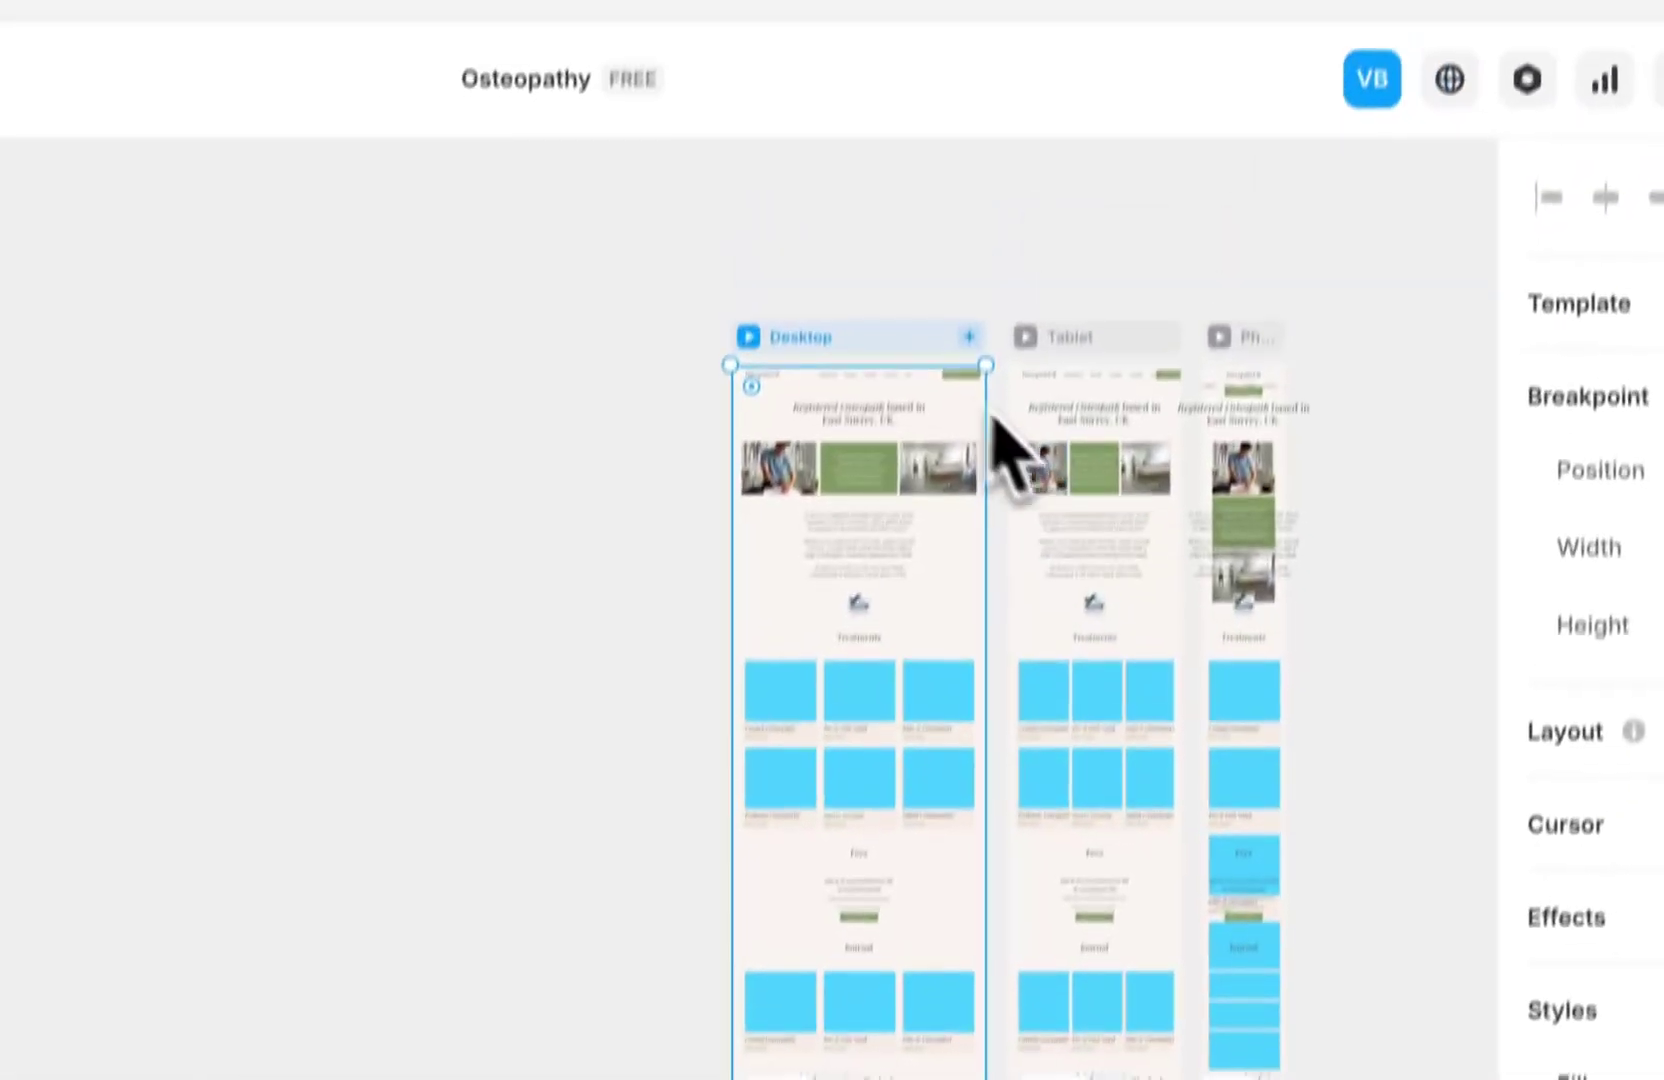
scroll(1040, 25, up, 10)
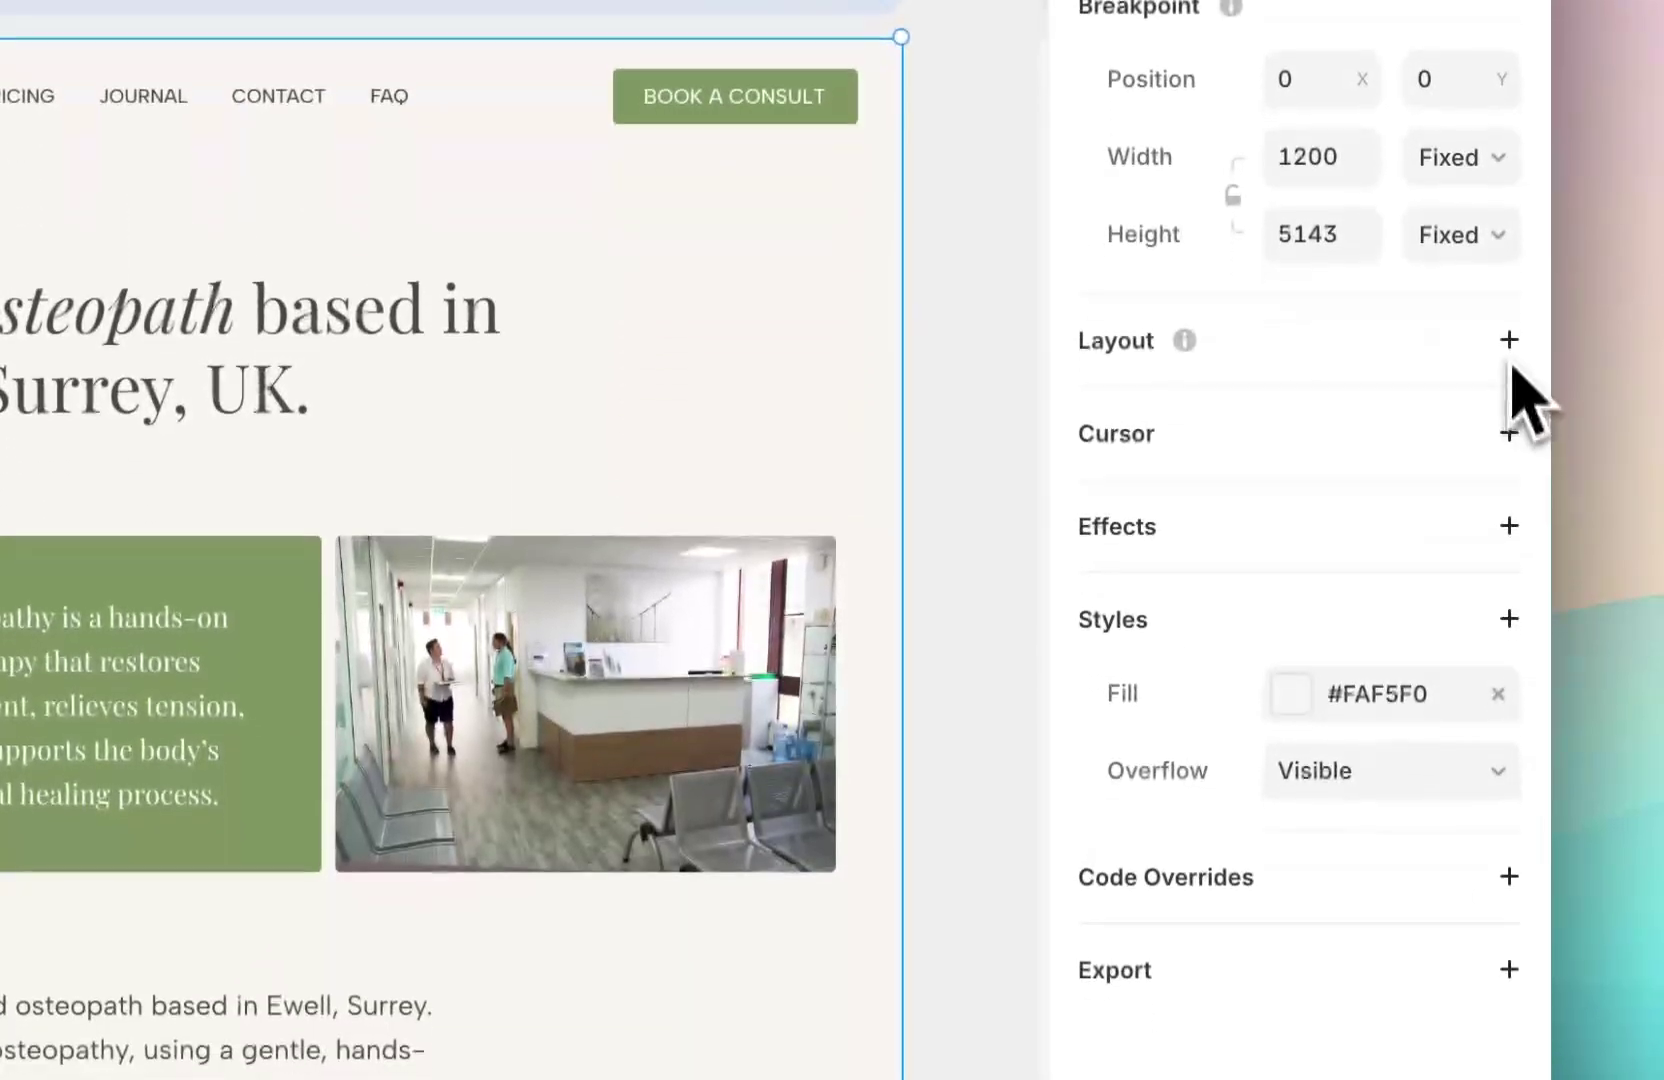
click(1526, 736)
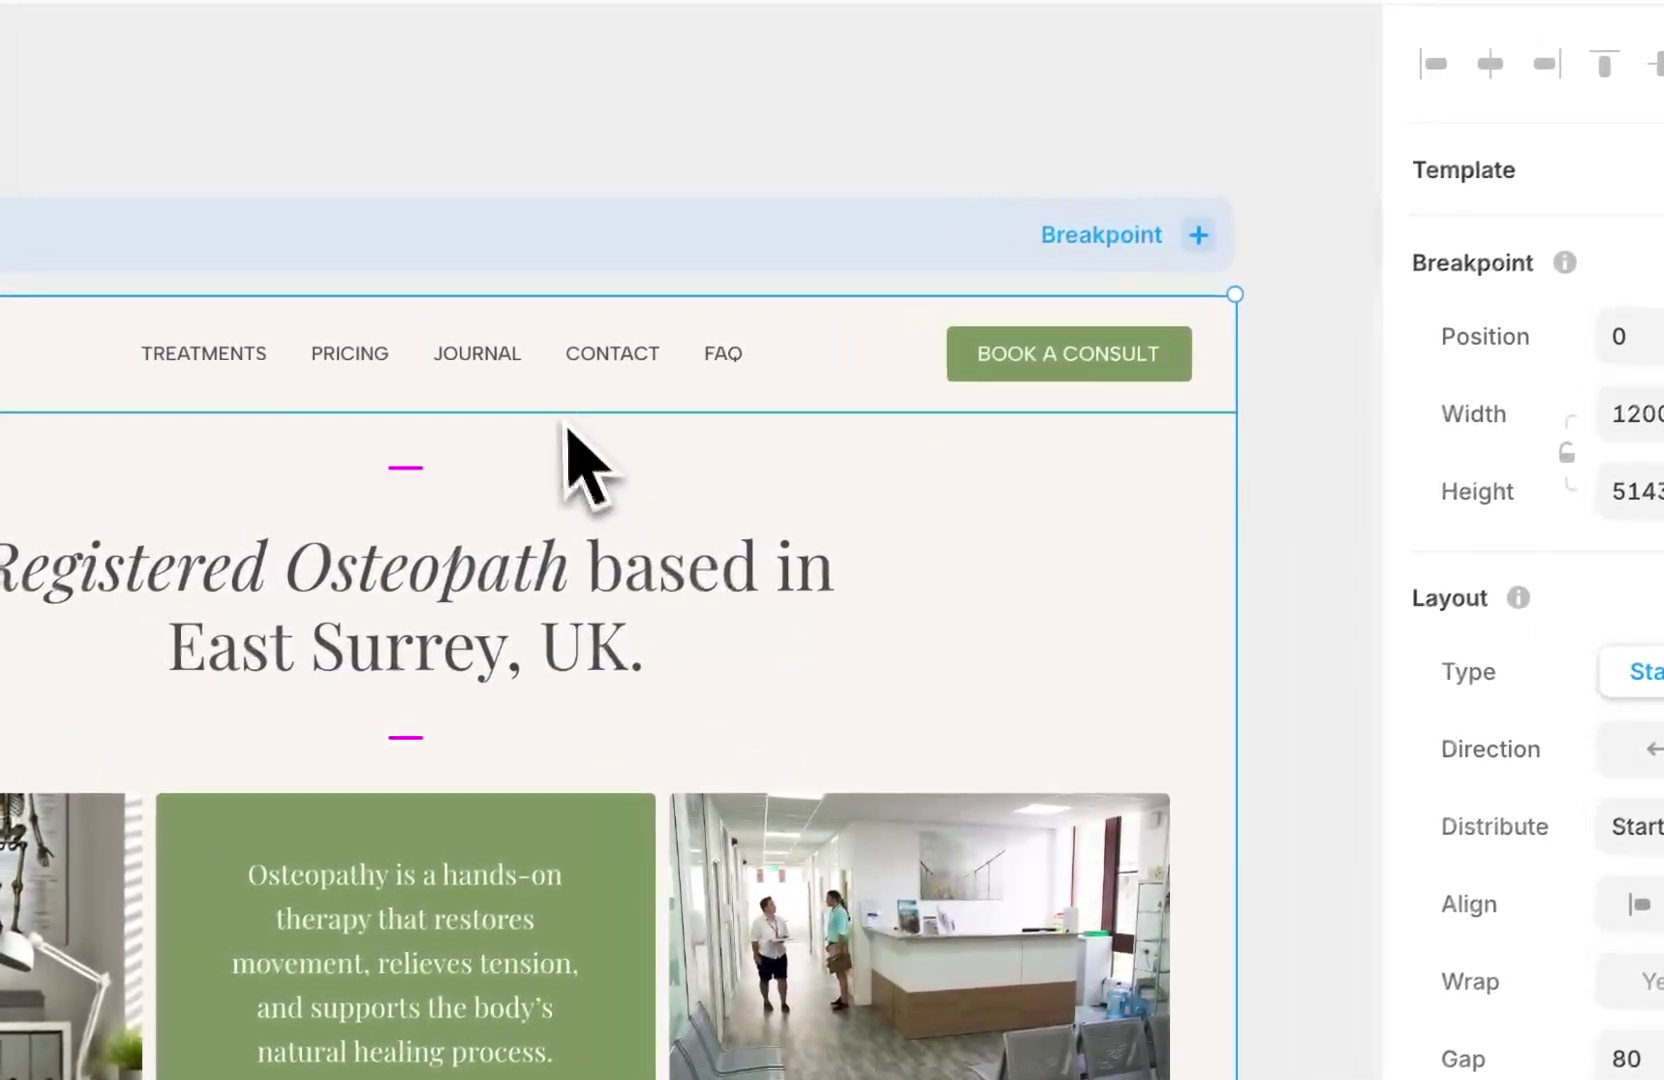
click(670, 255)
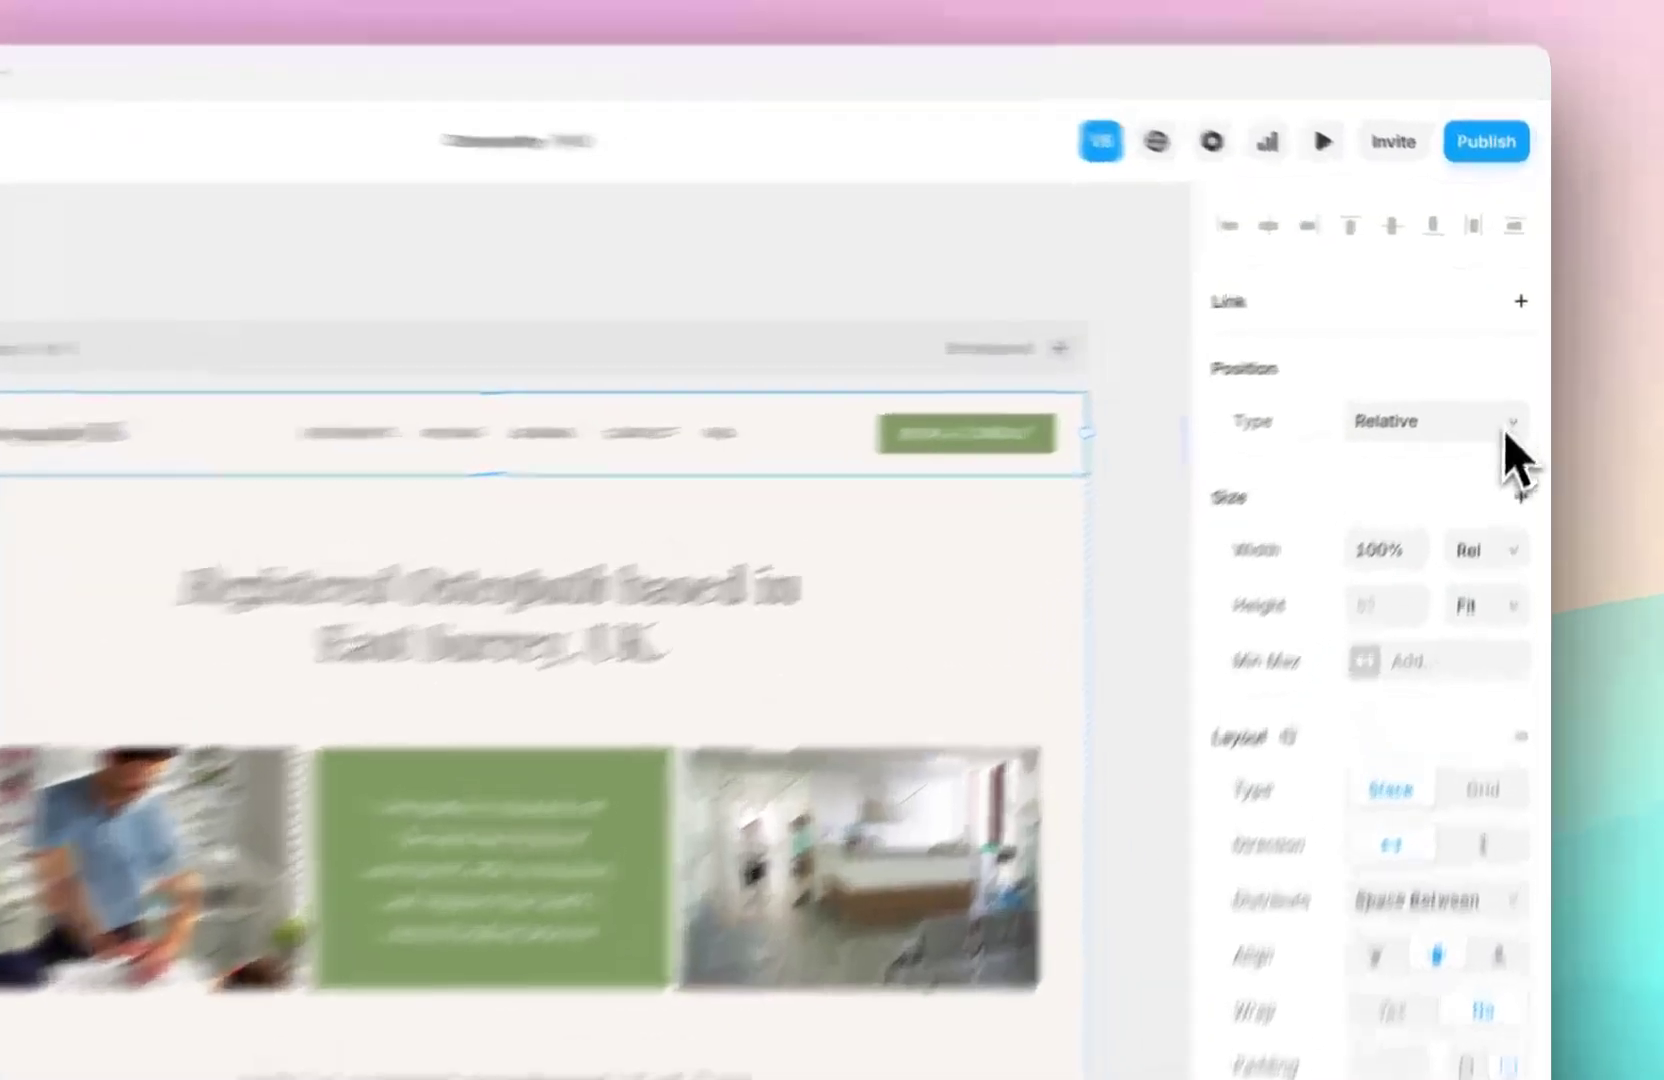
- Change the Header's position type to Sticky with a Top offset of 0
click(1463, 380)
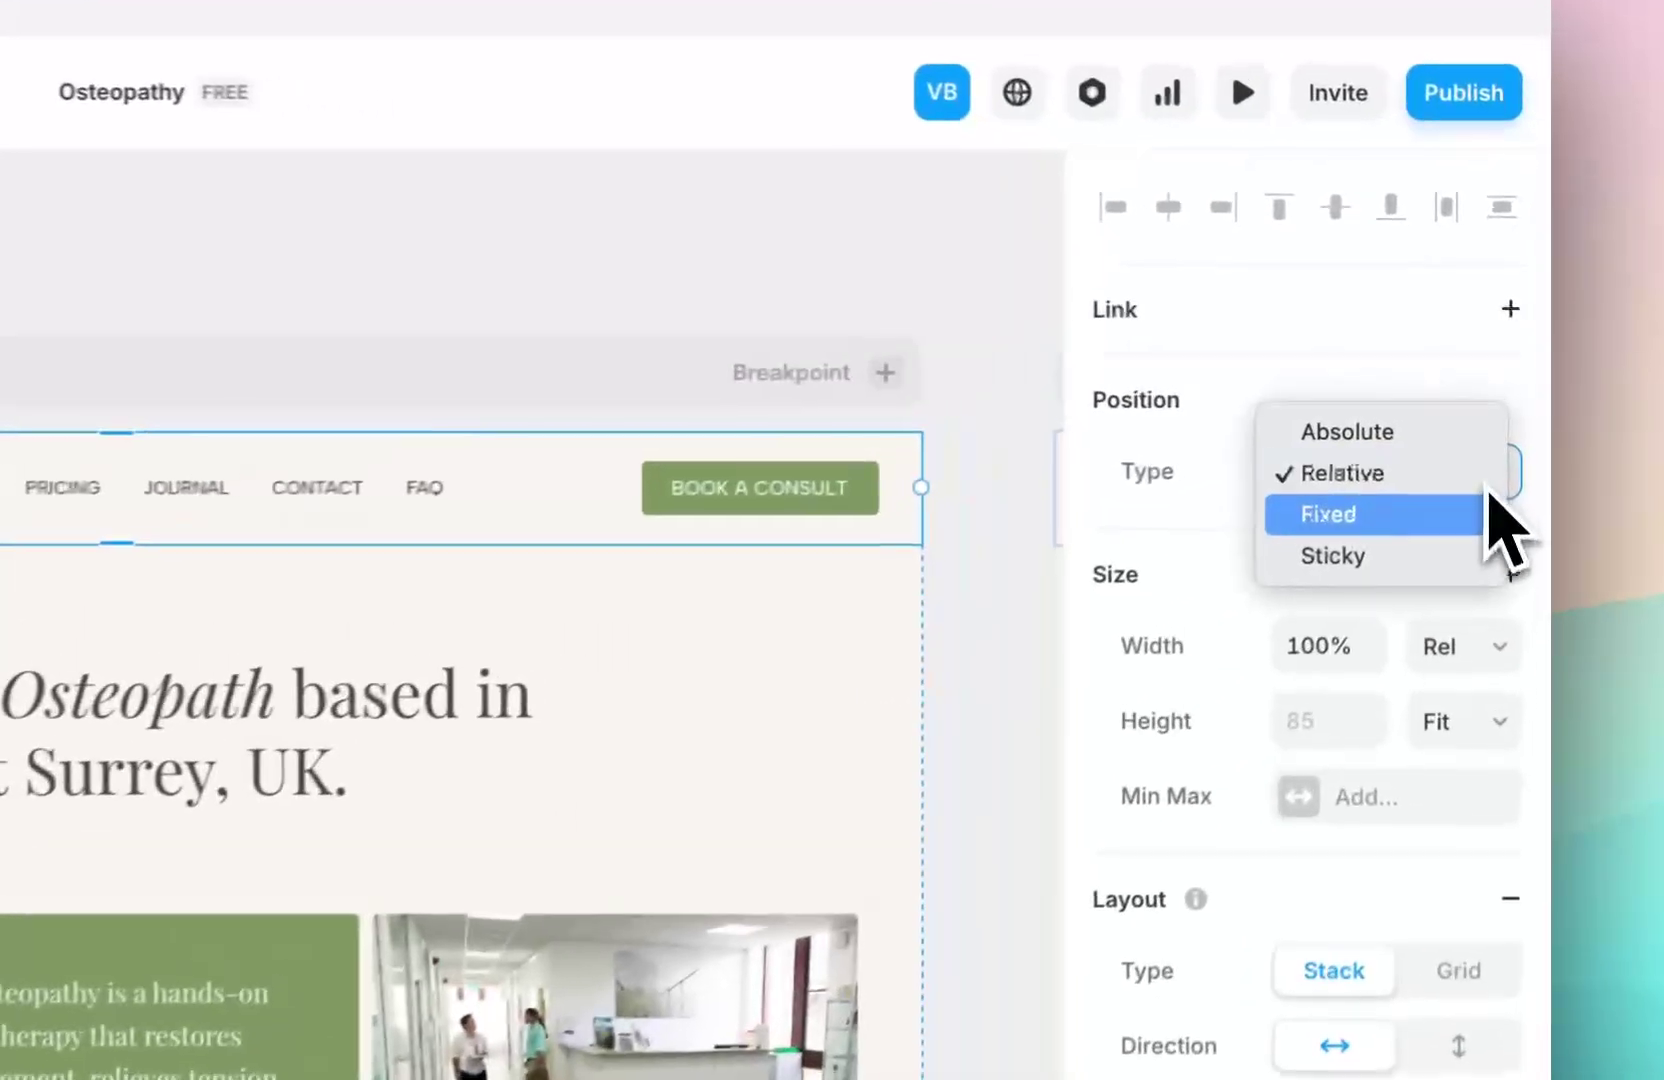
click(1462, 575)
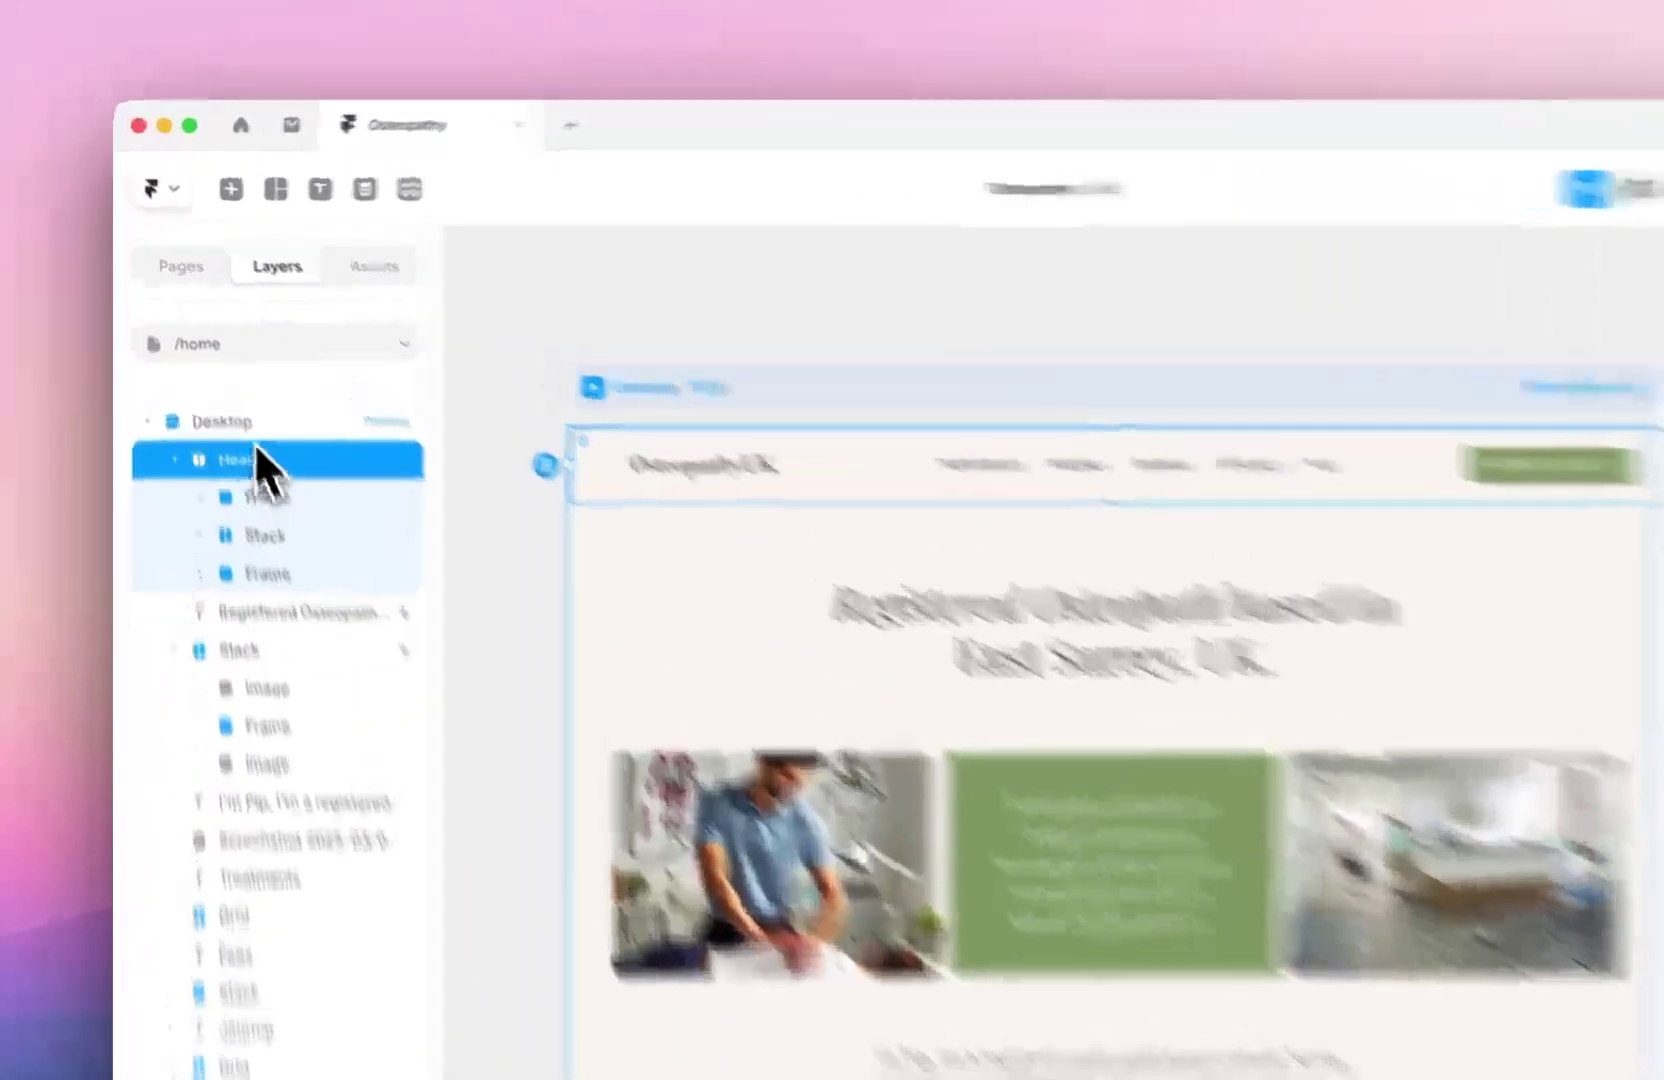
click(212, 363)
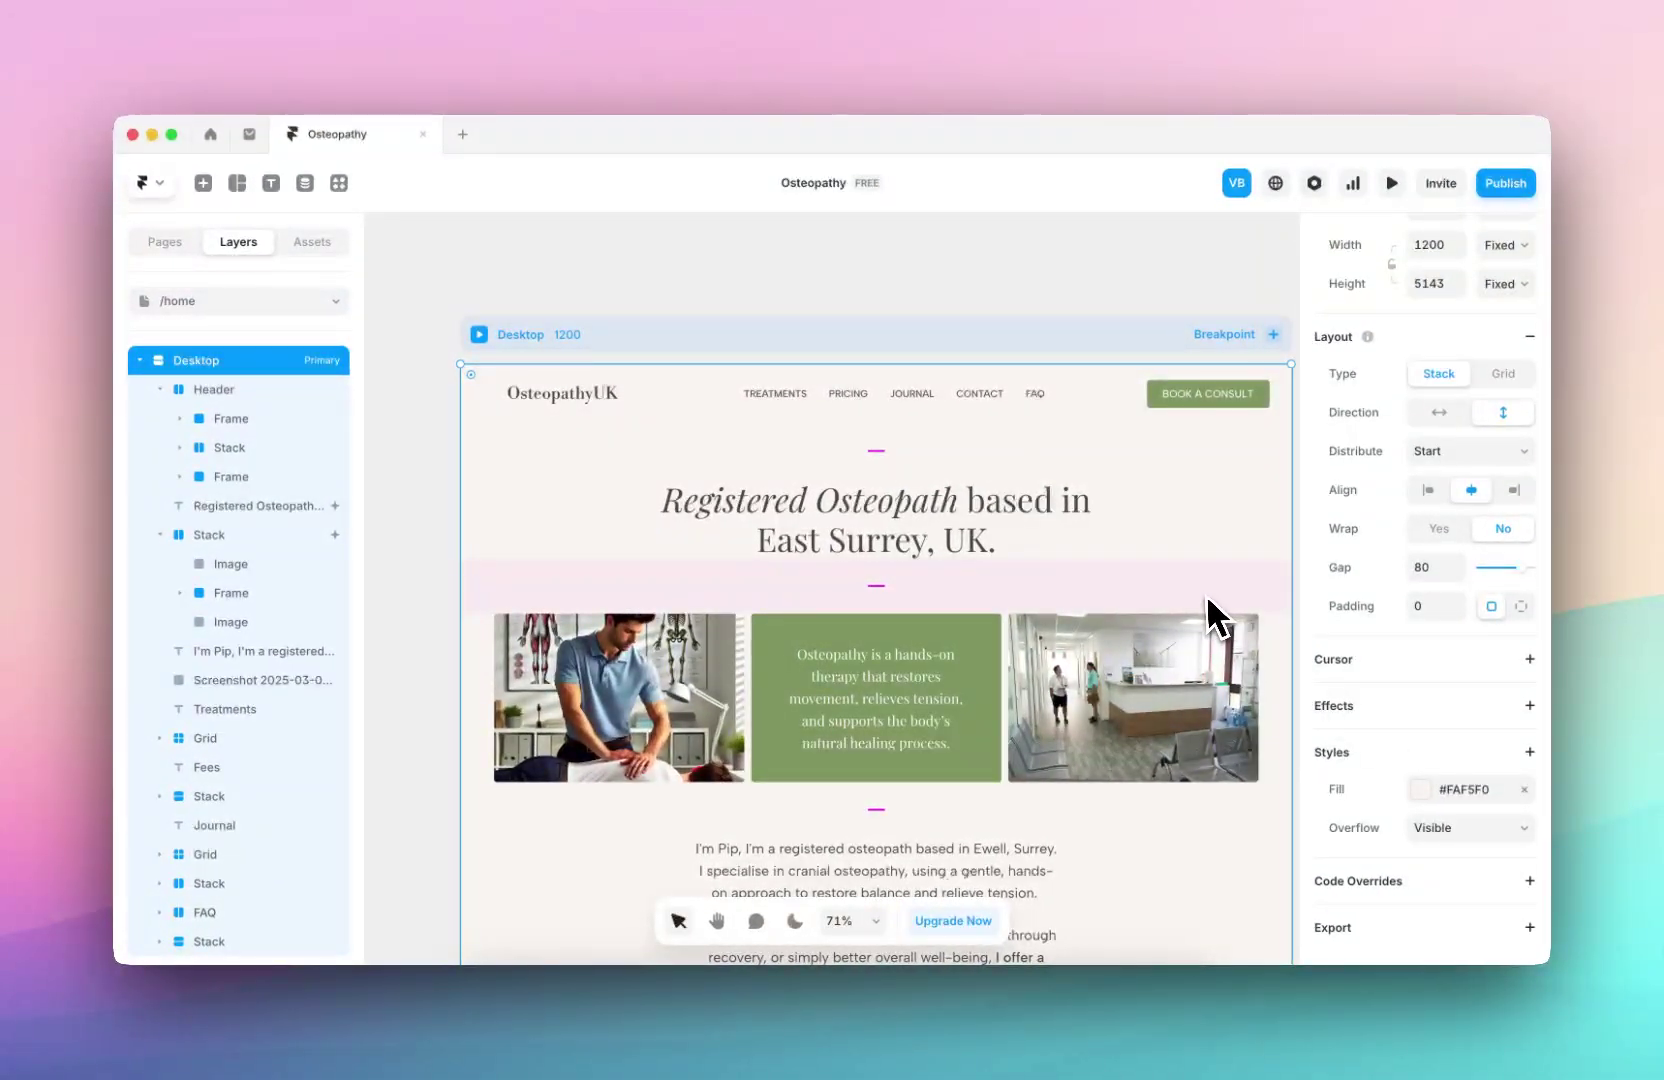
- Duplicate the right clinic image and stretch the image row to 147% width, past the page edges
scroll(1207, 620, down, 3)
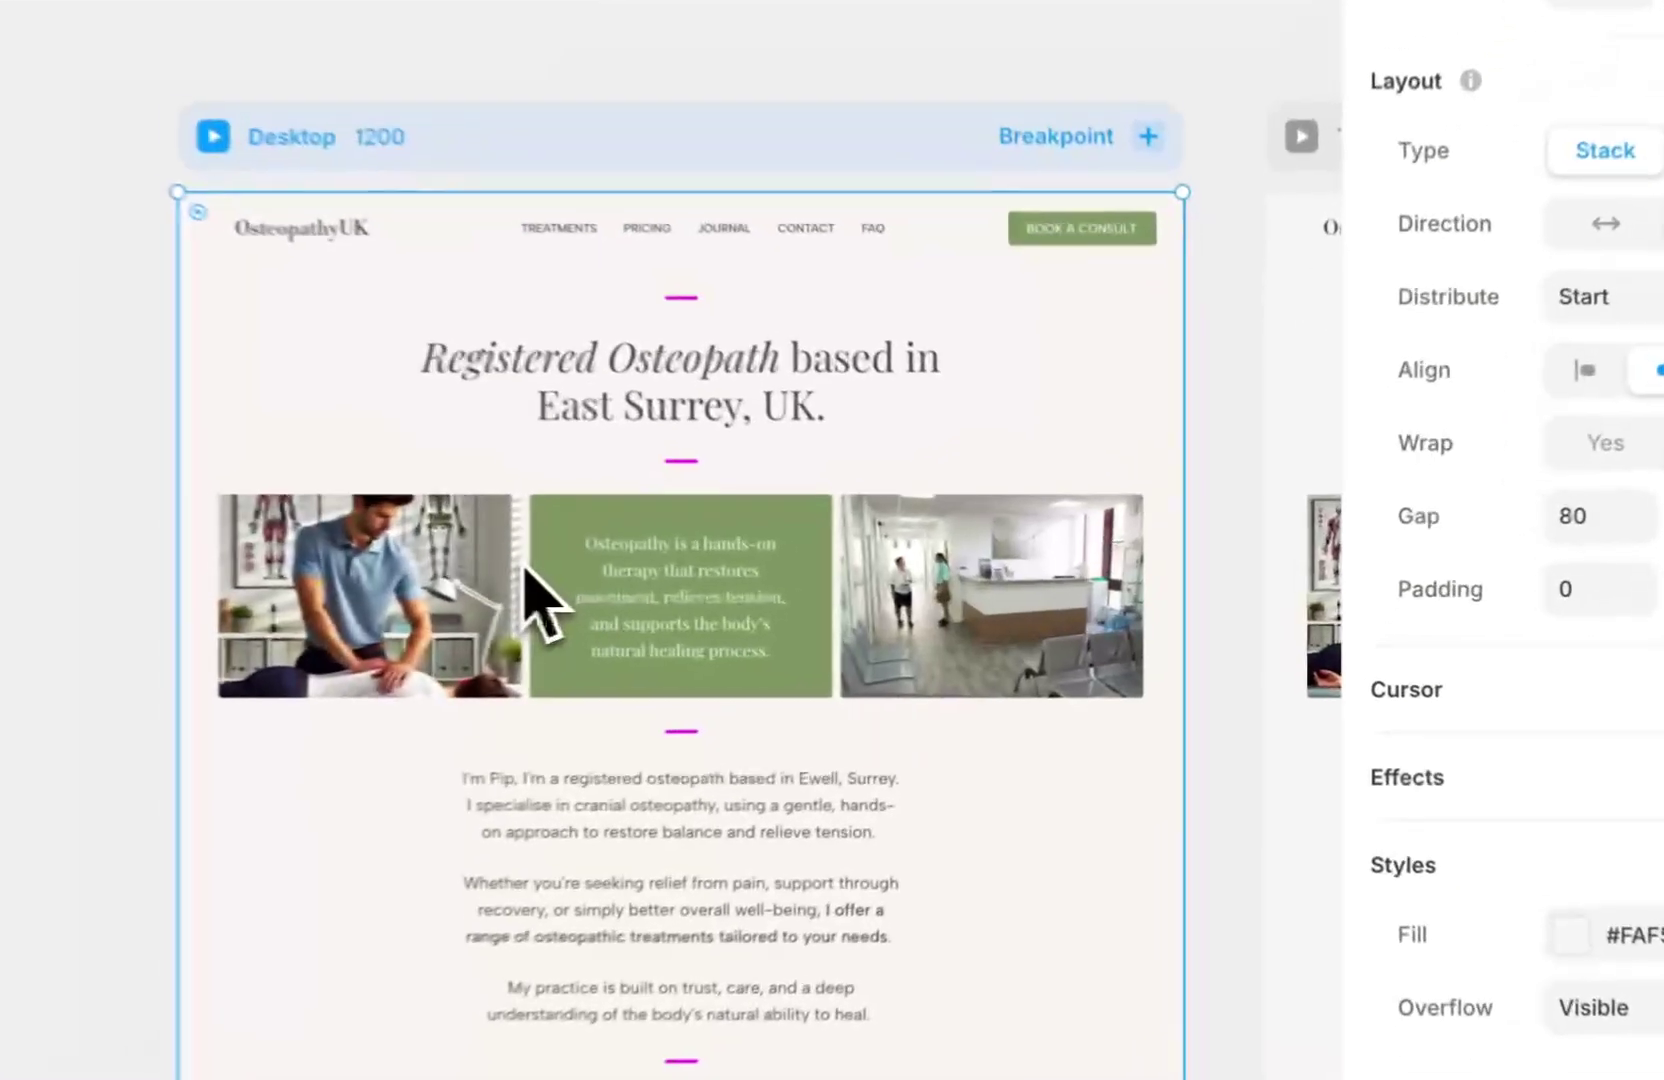
click(1160, 615)
click(1038, 588)
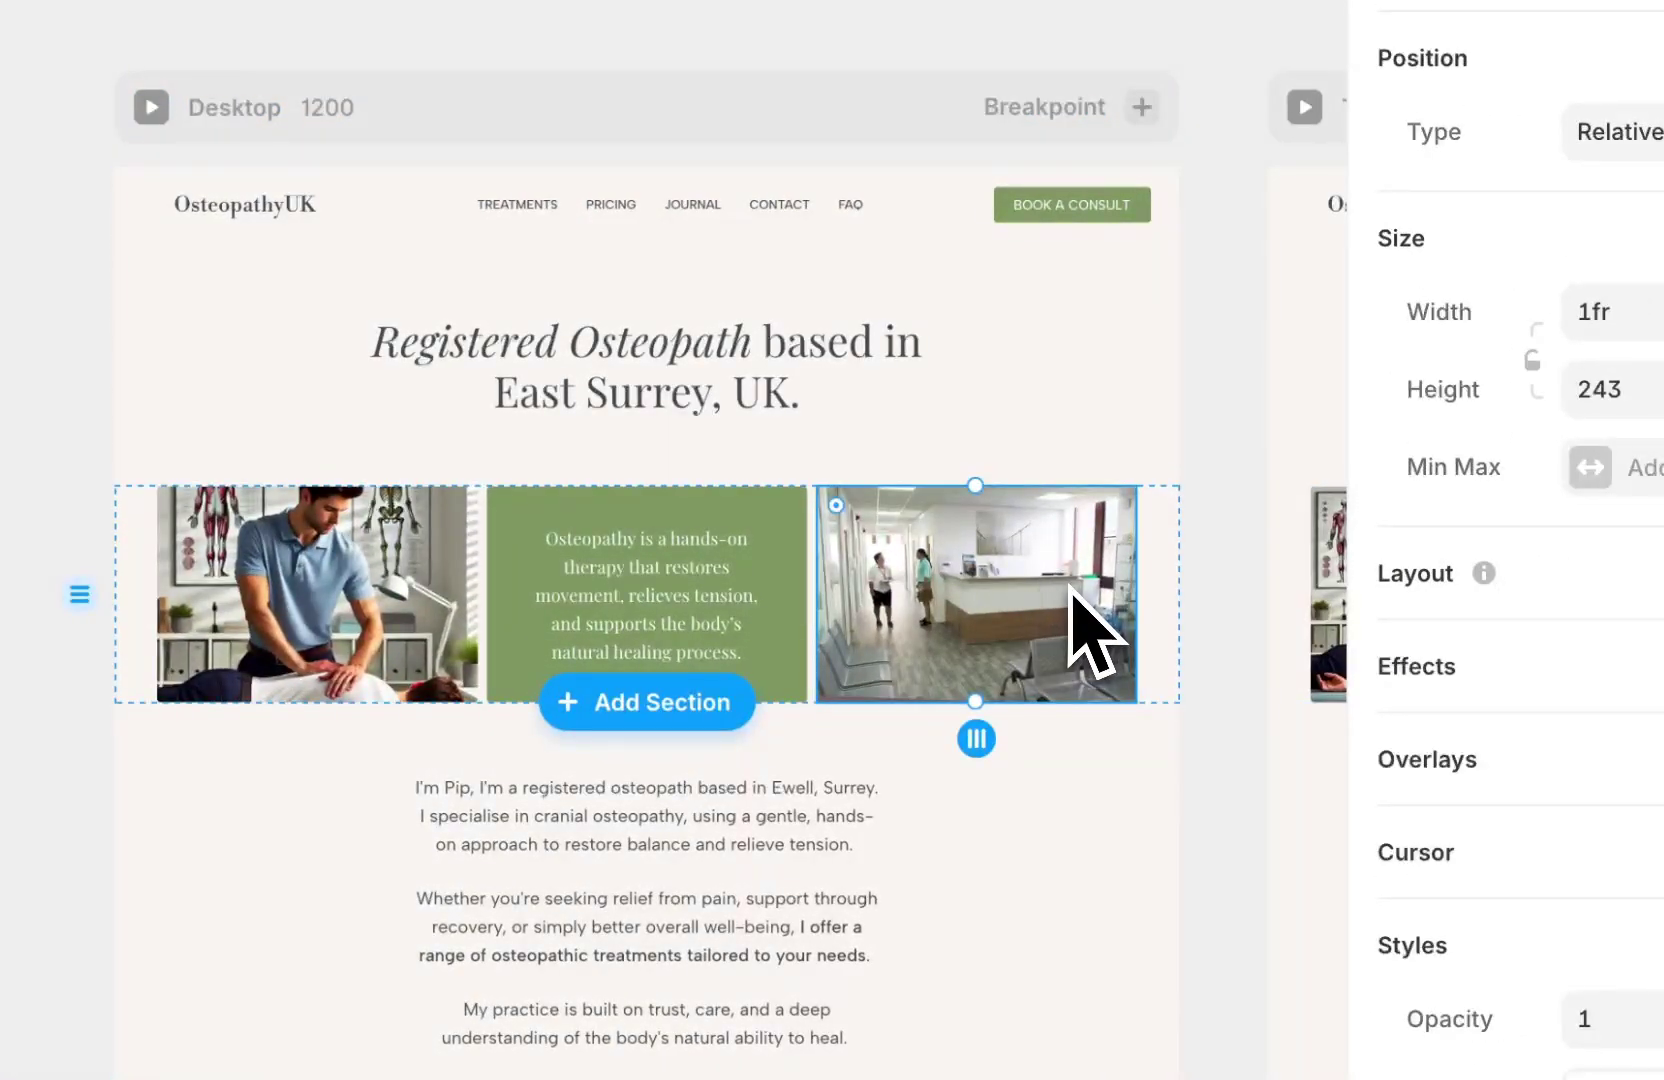
key(ctrl+d)
key(ctrl+d)
click(1165, 540)
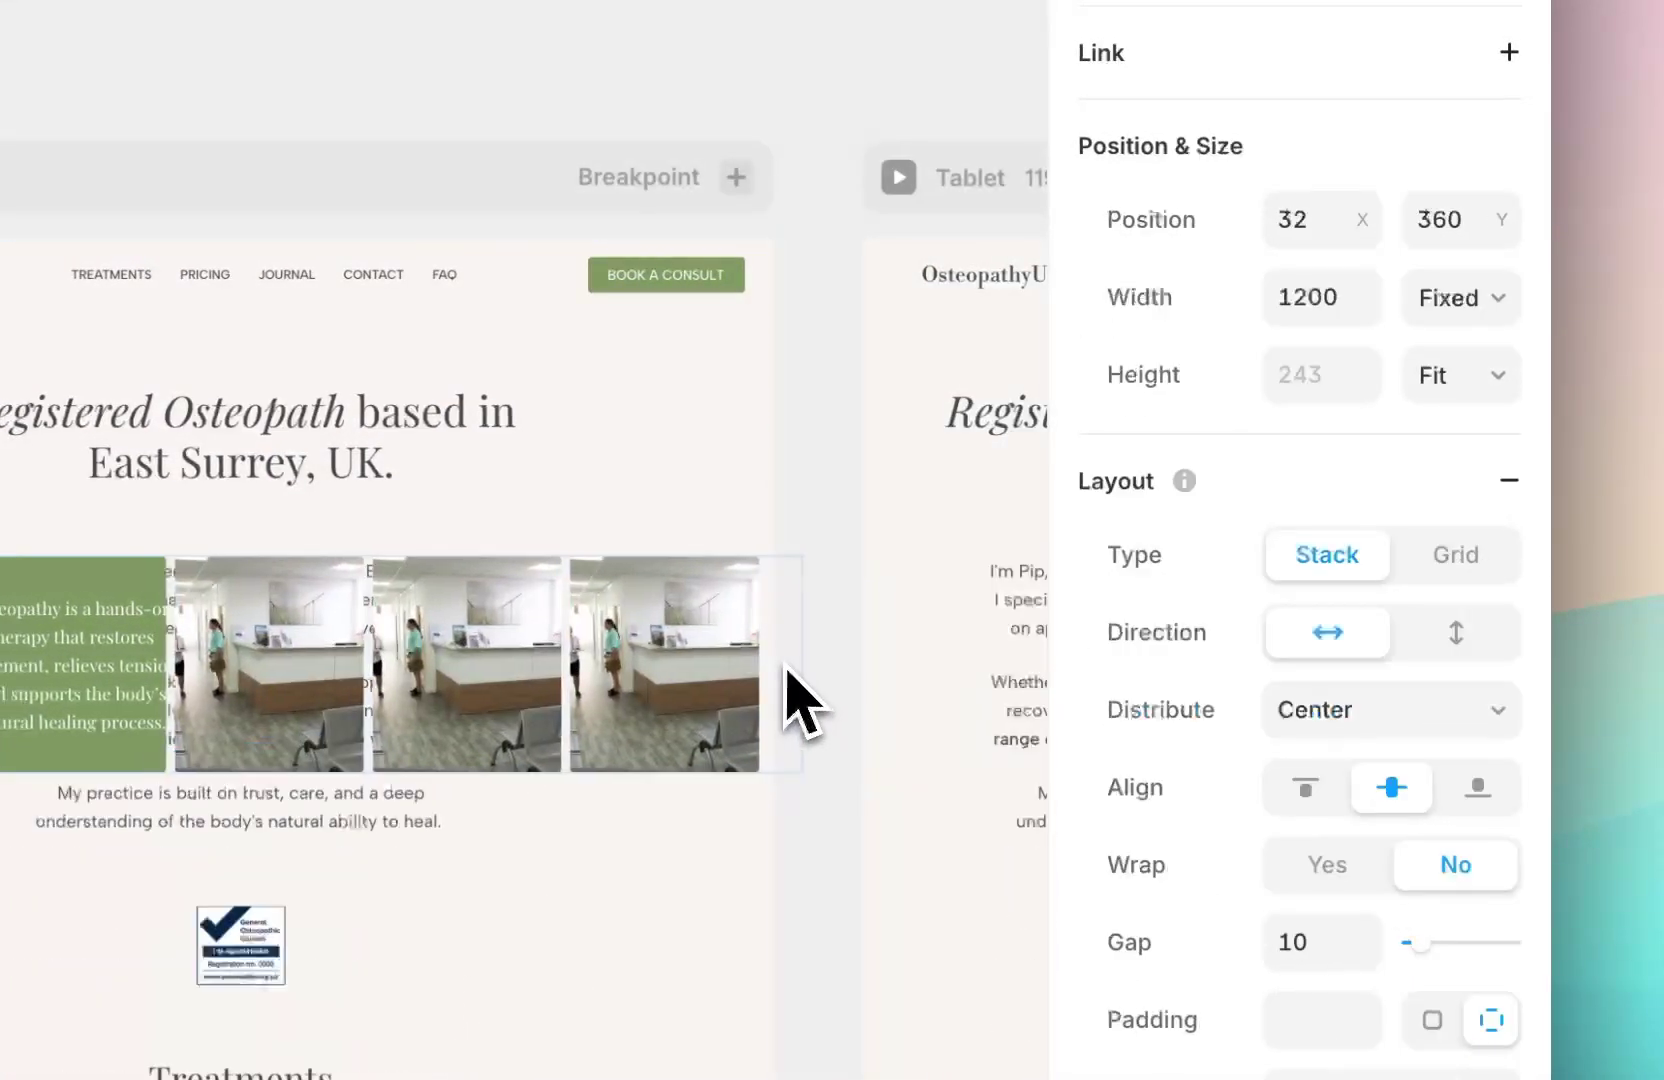
click(780, 698)
drag(780, 698, 1190, 690)
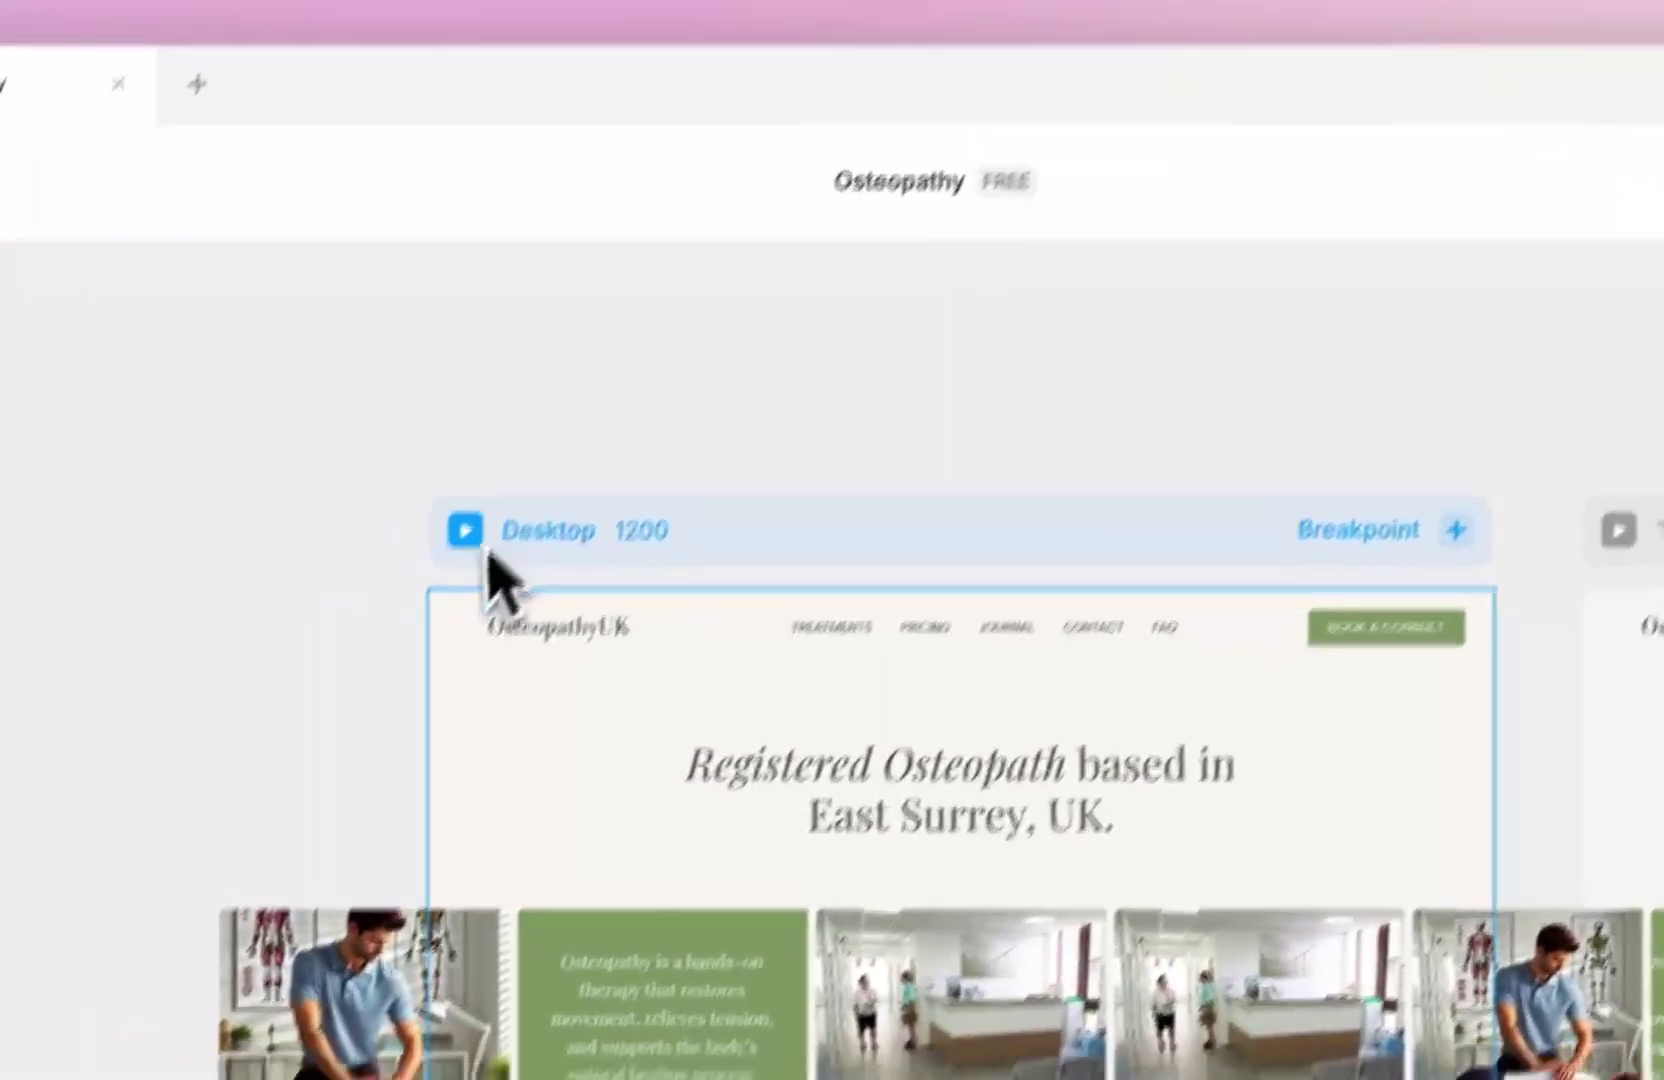
- Preview the Desktop page and scroll sideways through the overflowing image row
click(470, 540)
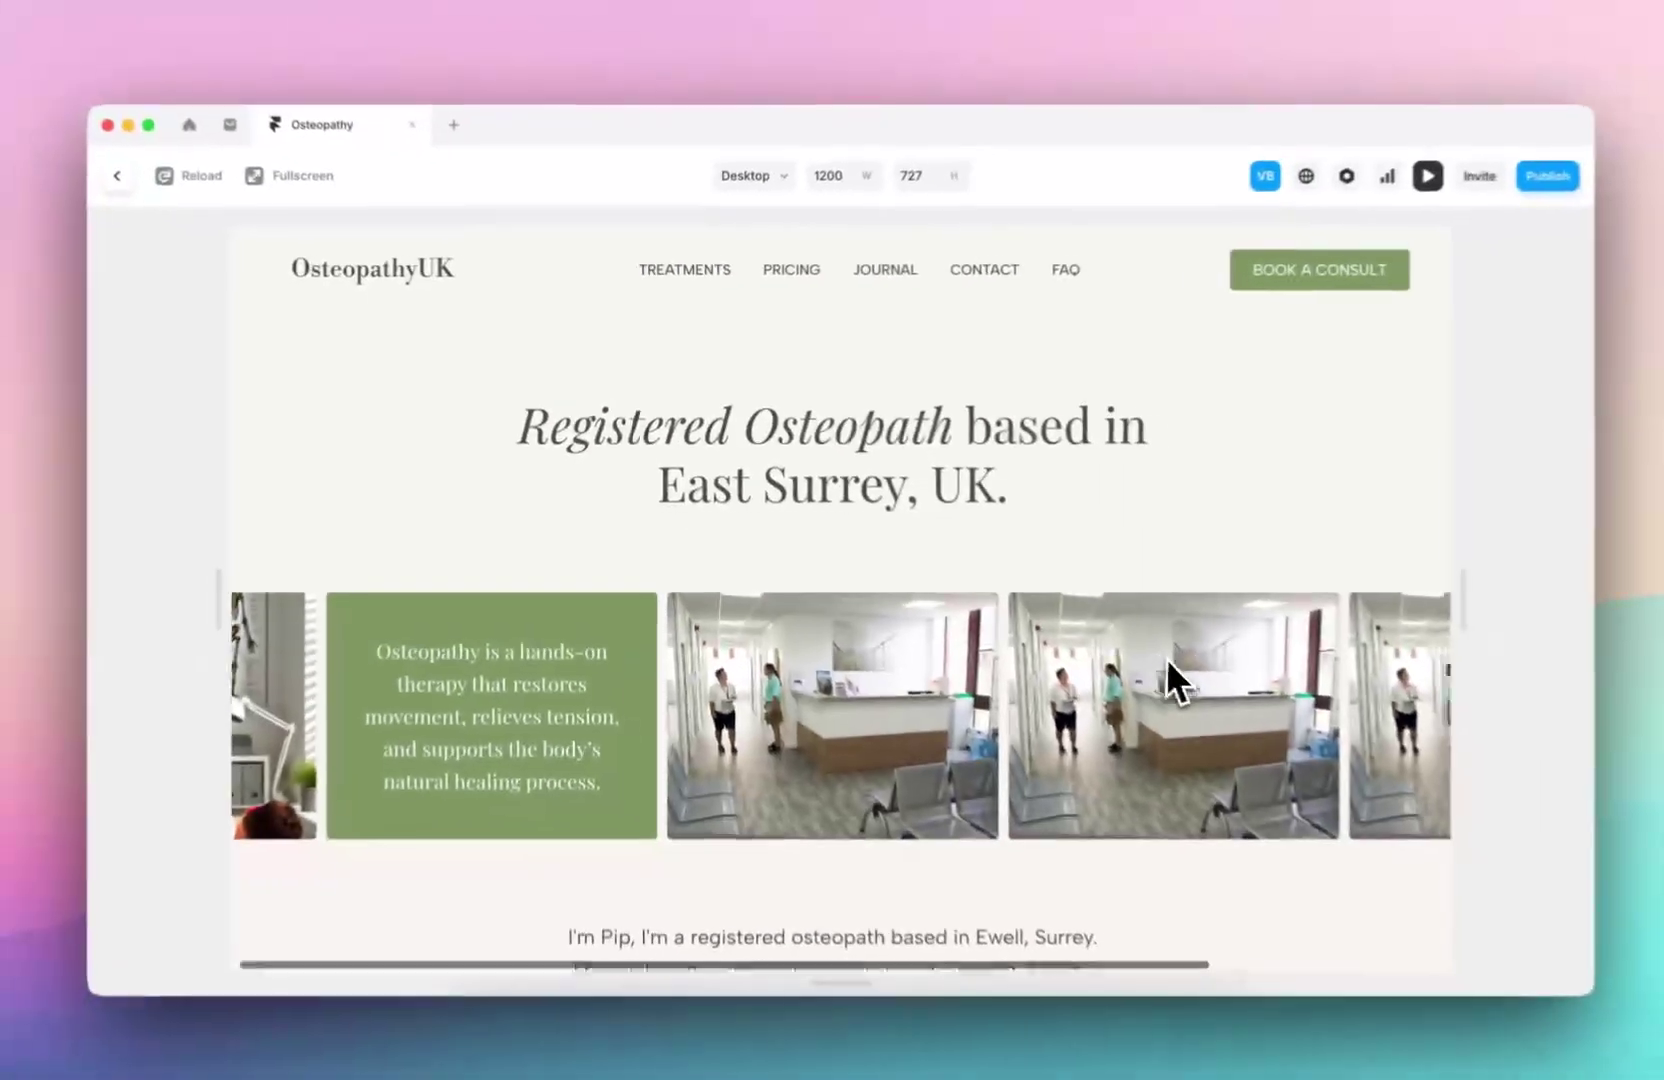
scroll(1166, 670, right, 3)
scroll(832, 586, left, 3)
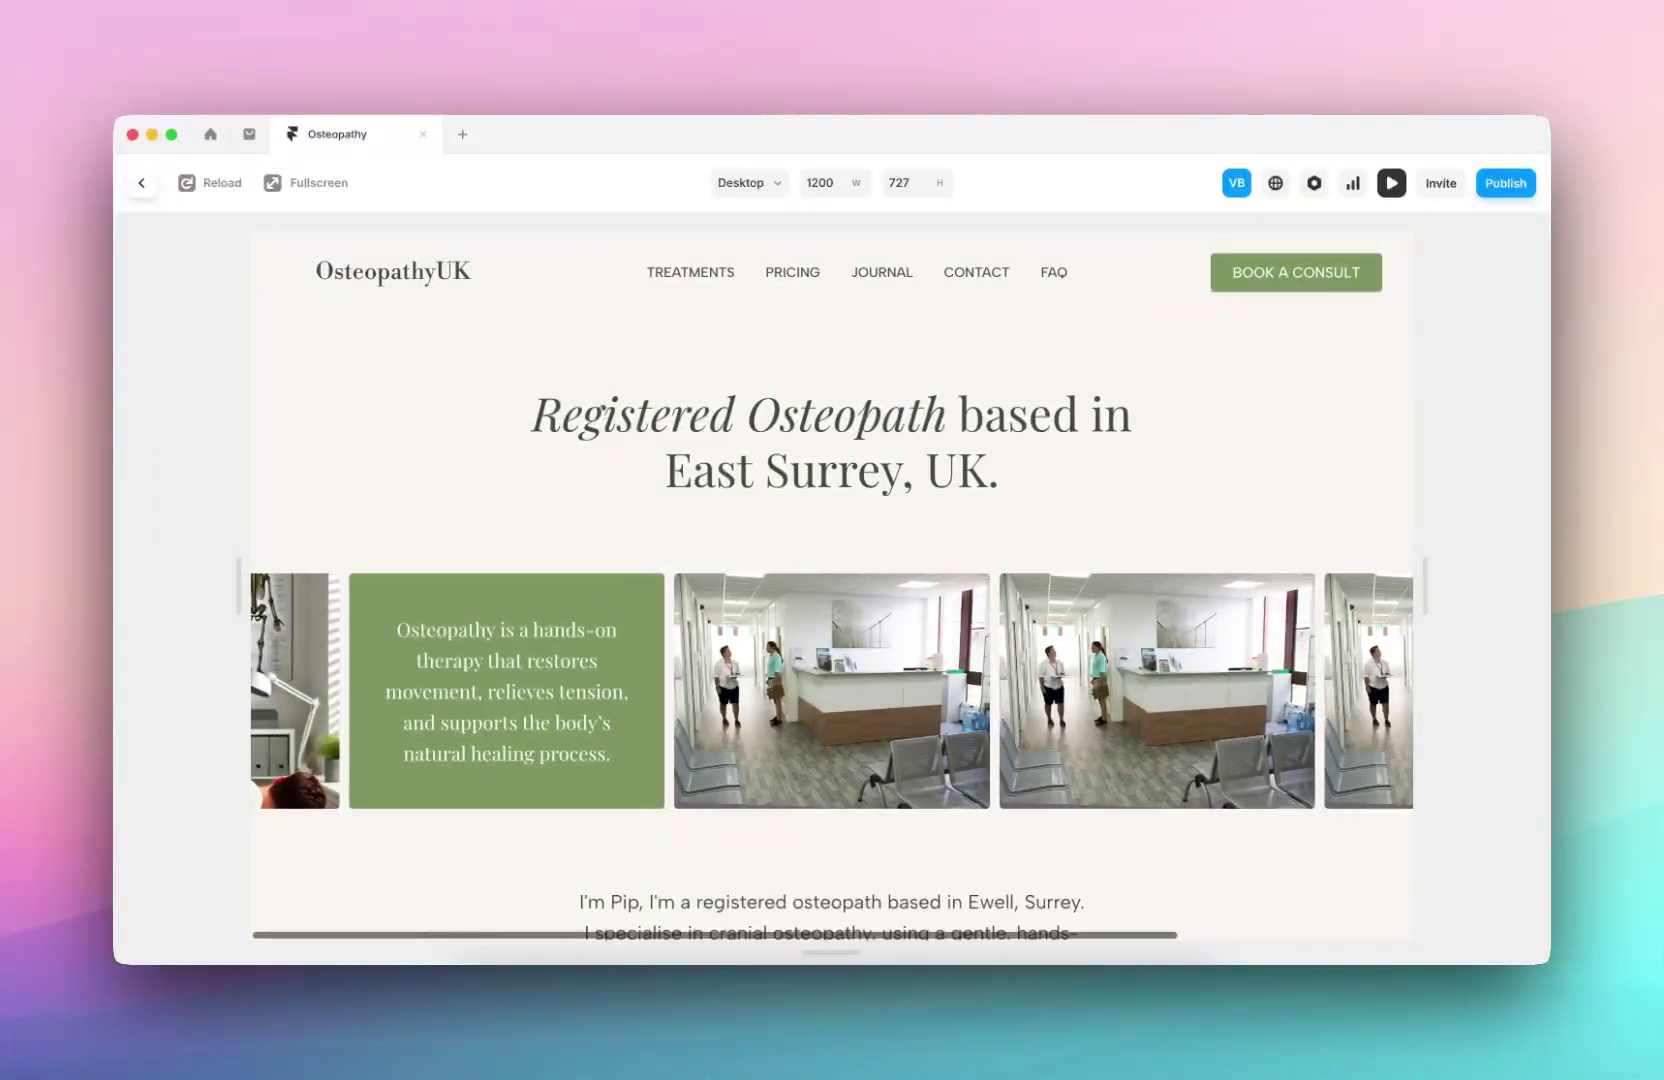
click(141, 183)
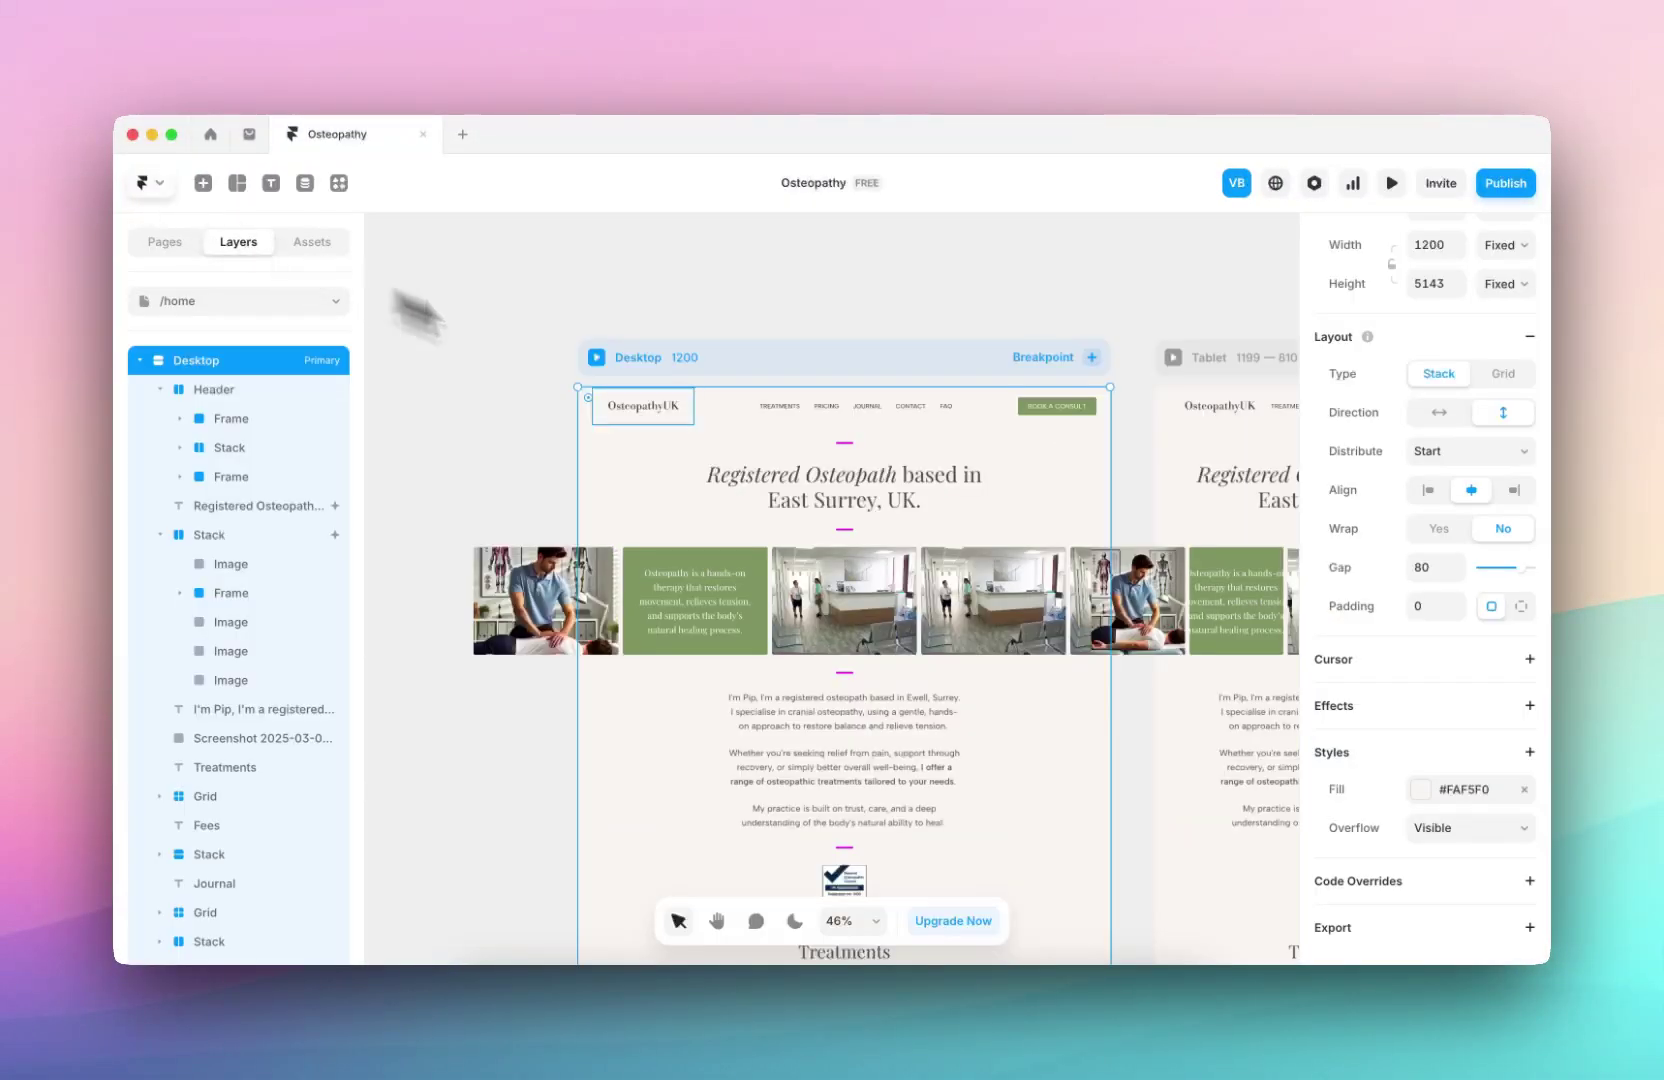
- Remove the extra images so the row holds its original three items
click(511, 498)
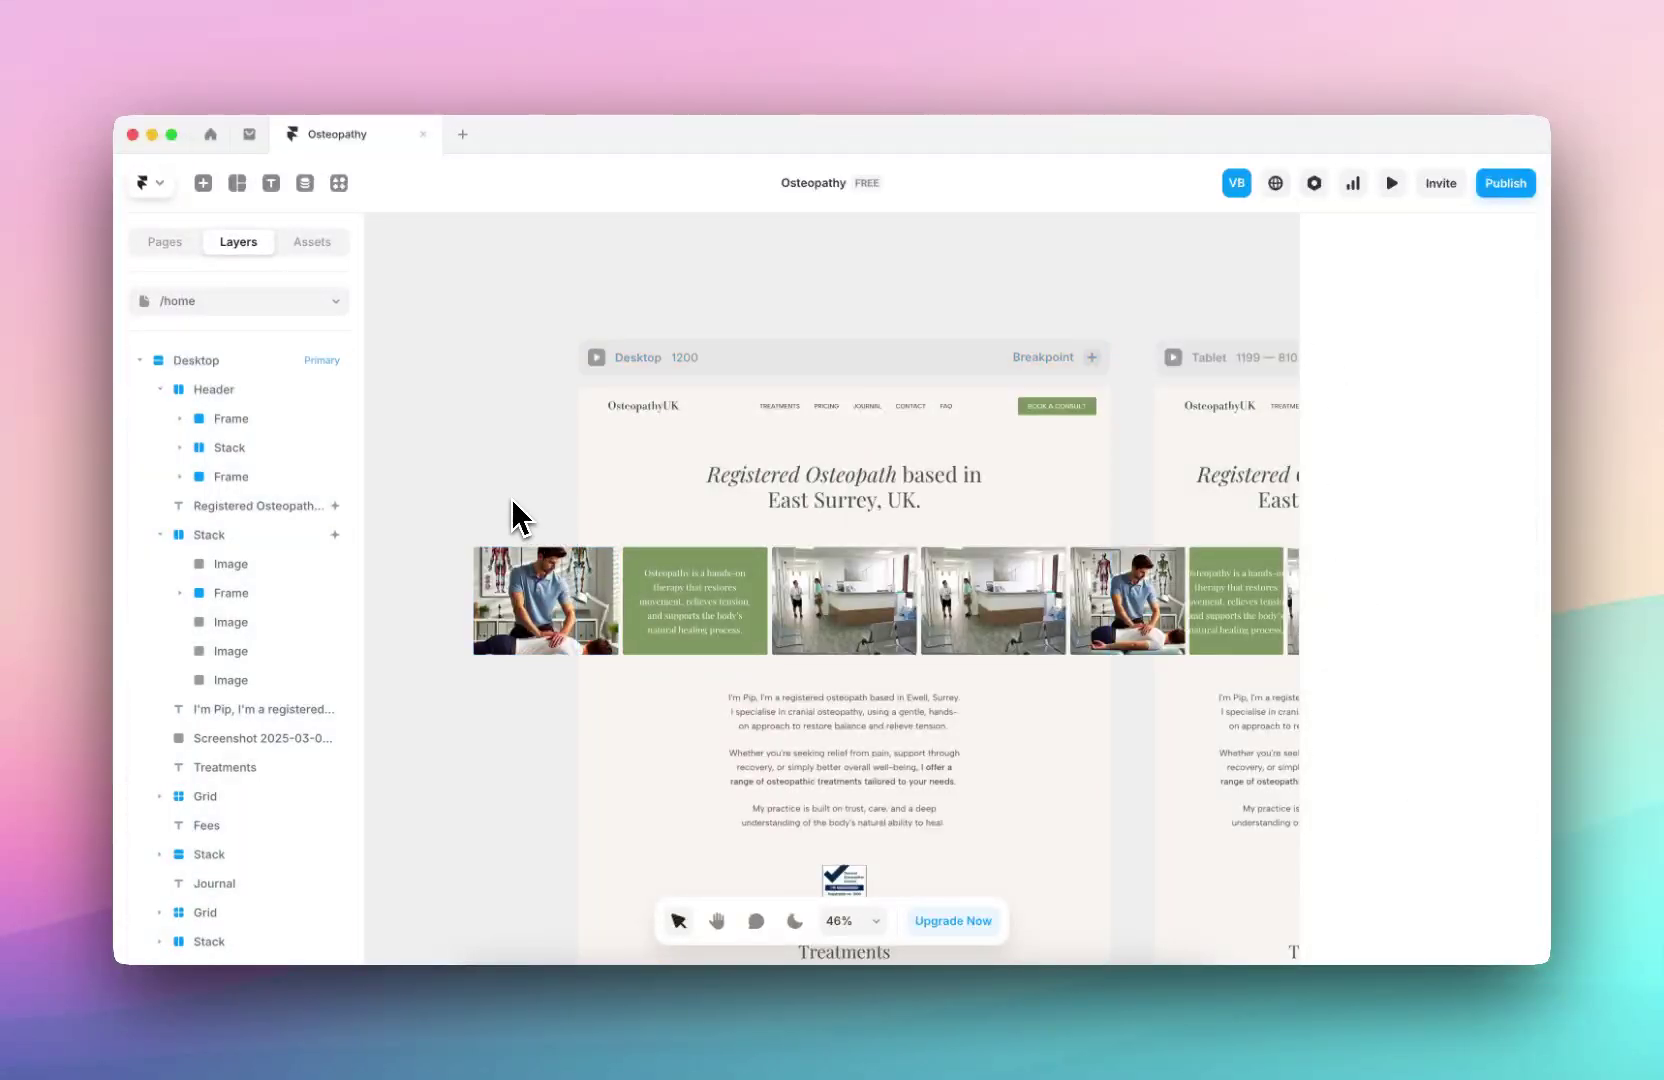
click(615, 516)
click(587, 490)
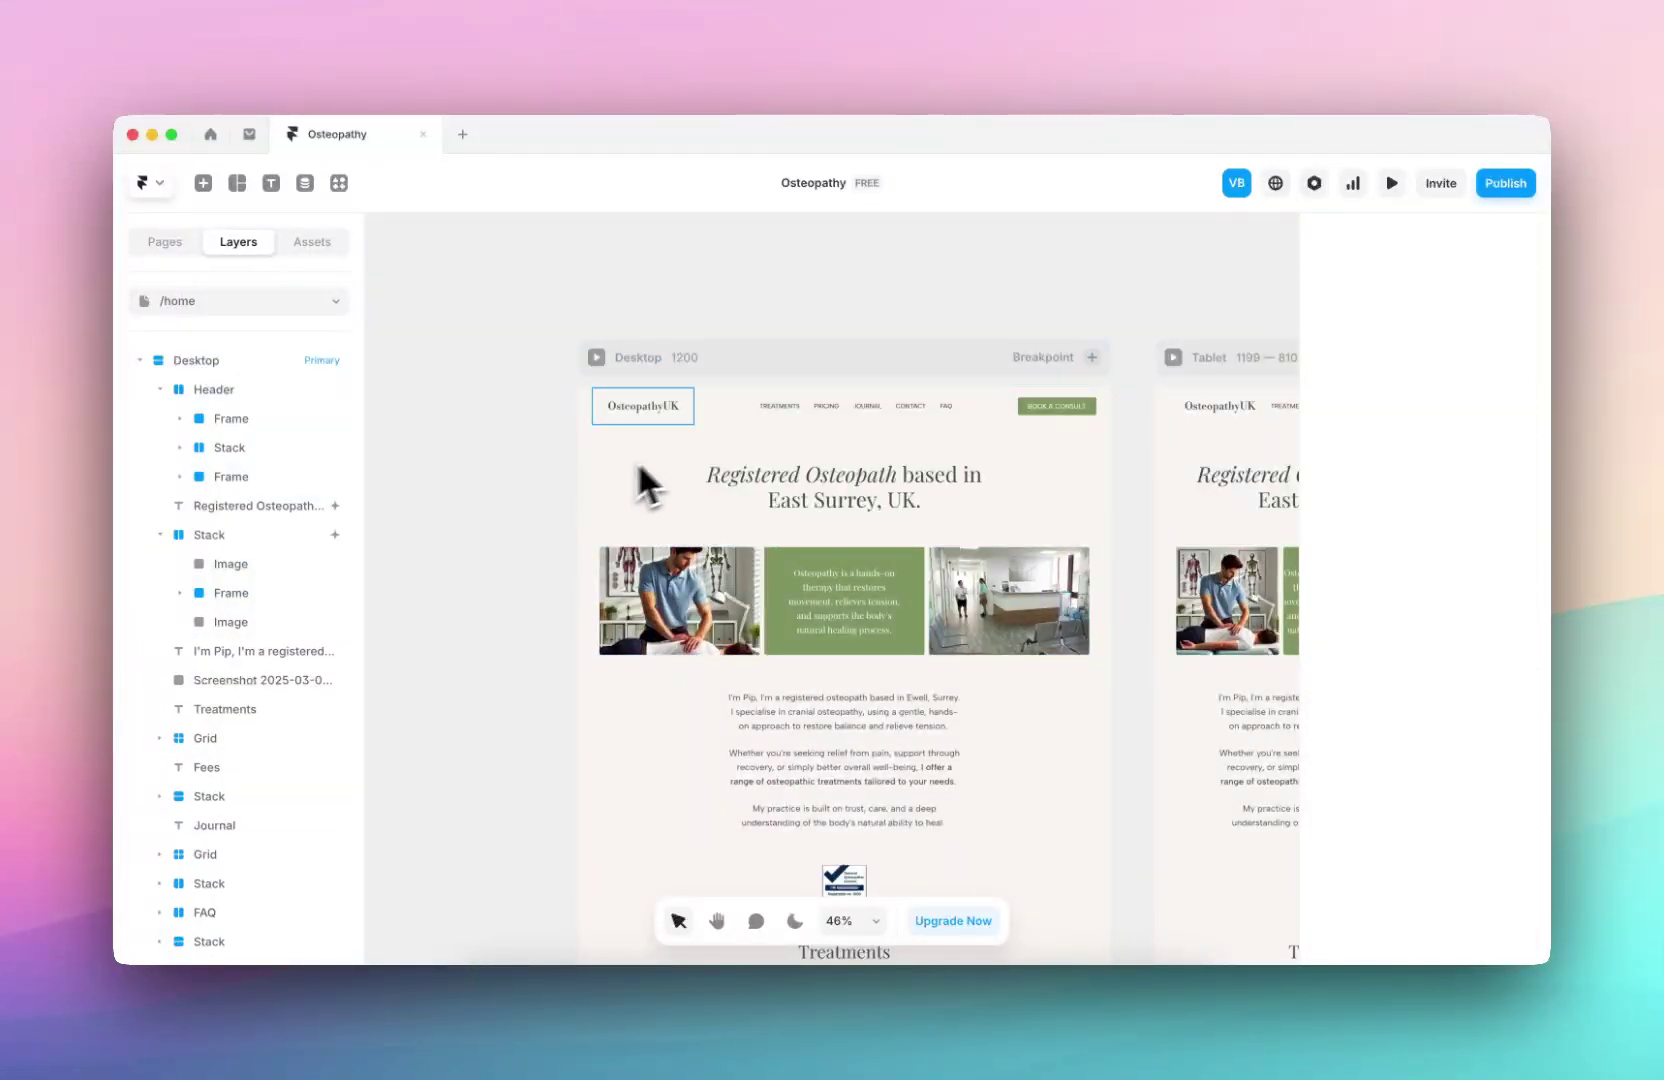
- Preview the page and scroll to watch the sticky Header stay pinned at the top
click(712, 406)
scroll(715, 407, up, 5)
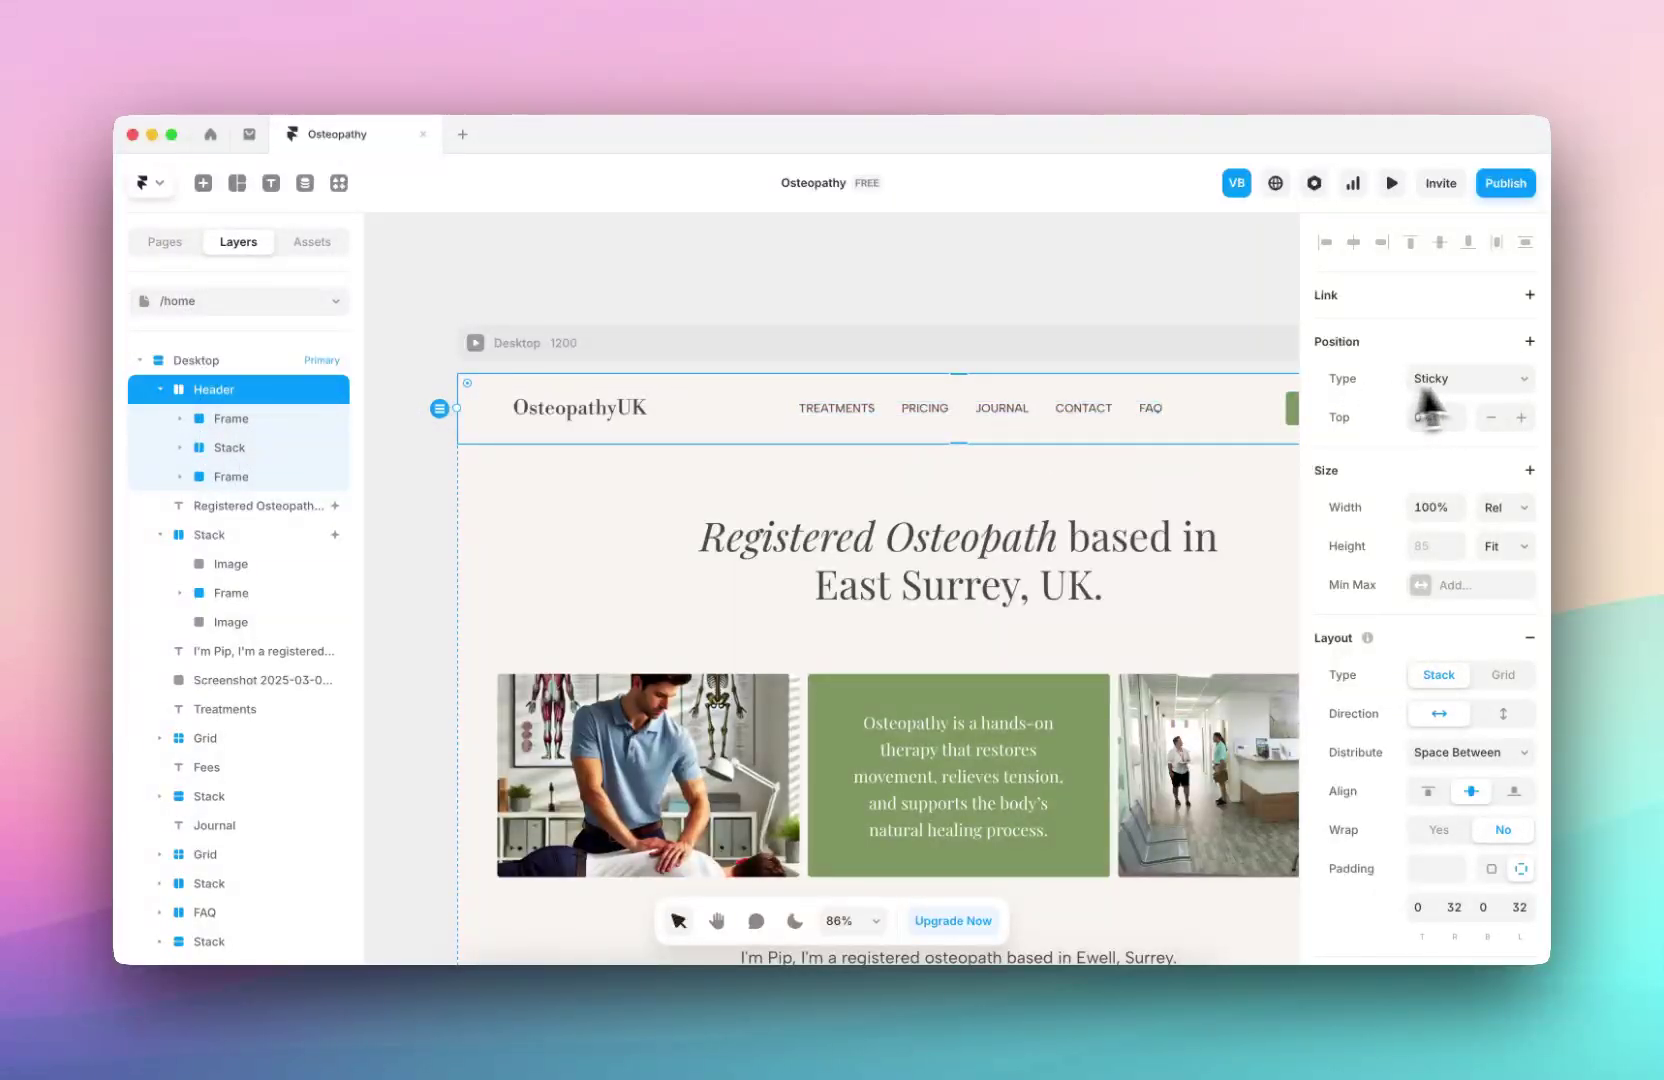
click(478, 344)
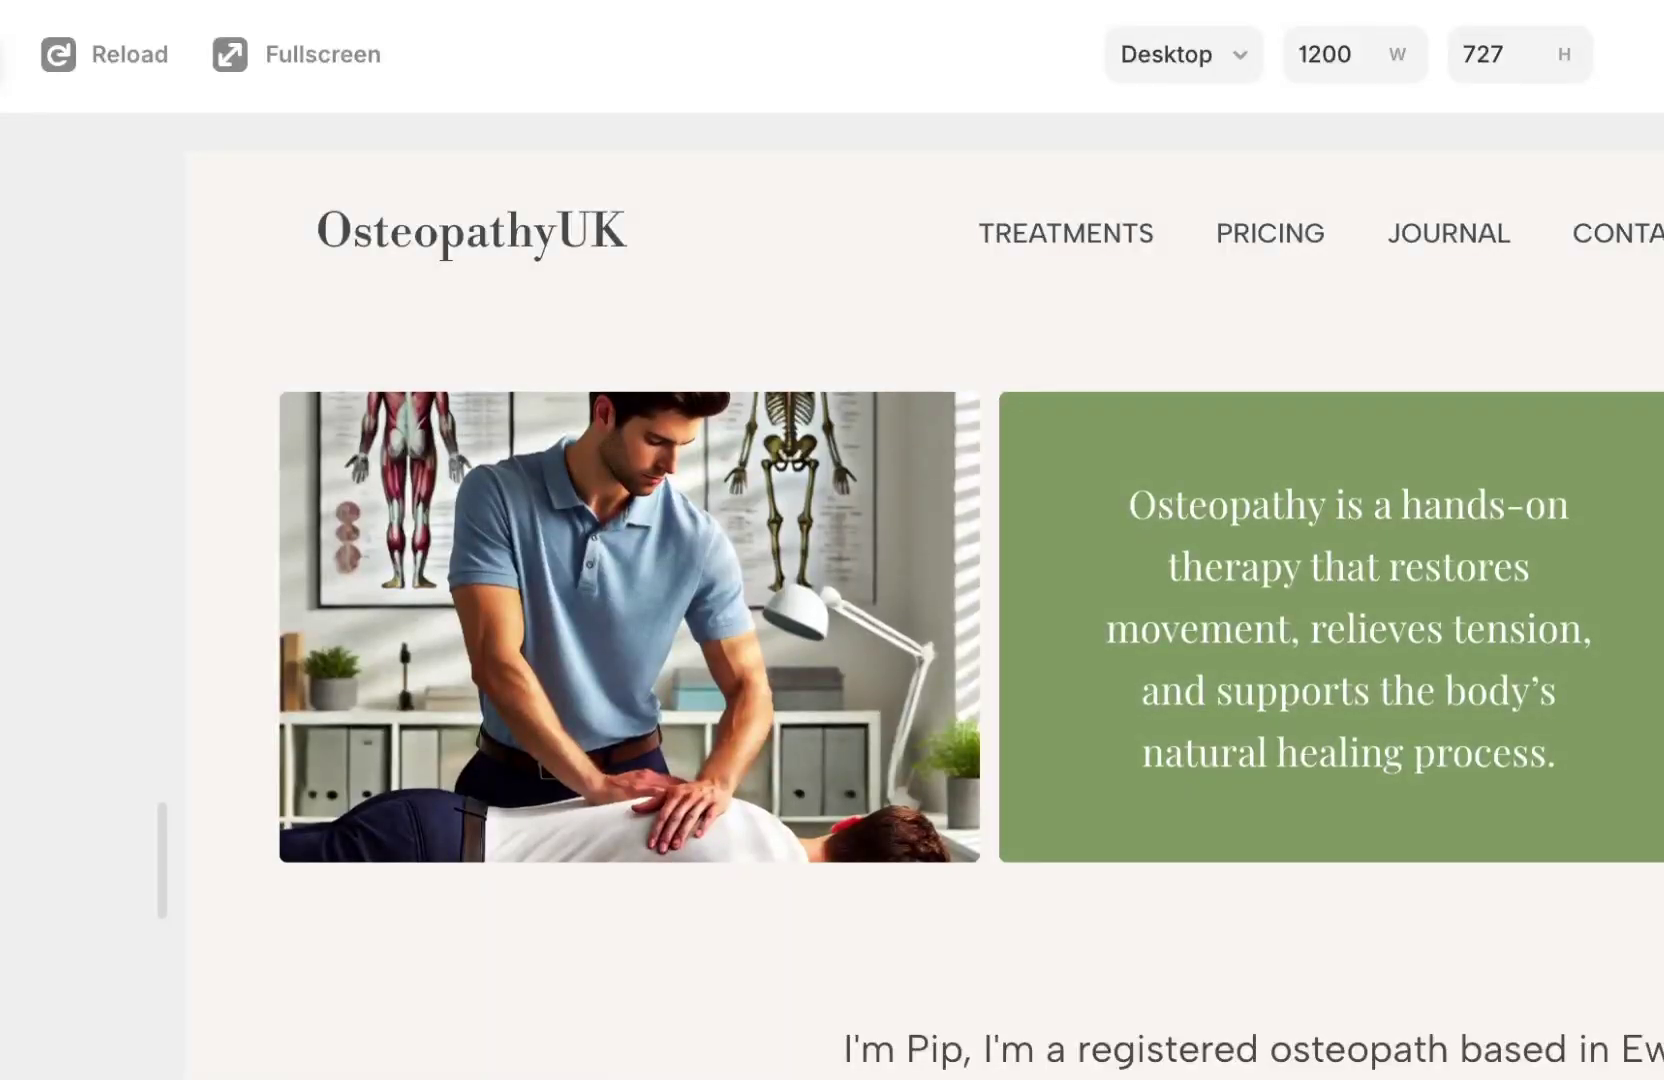
scroll(1010, 732, down, 6)
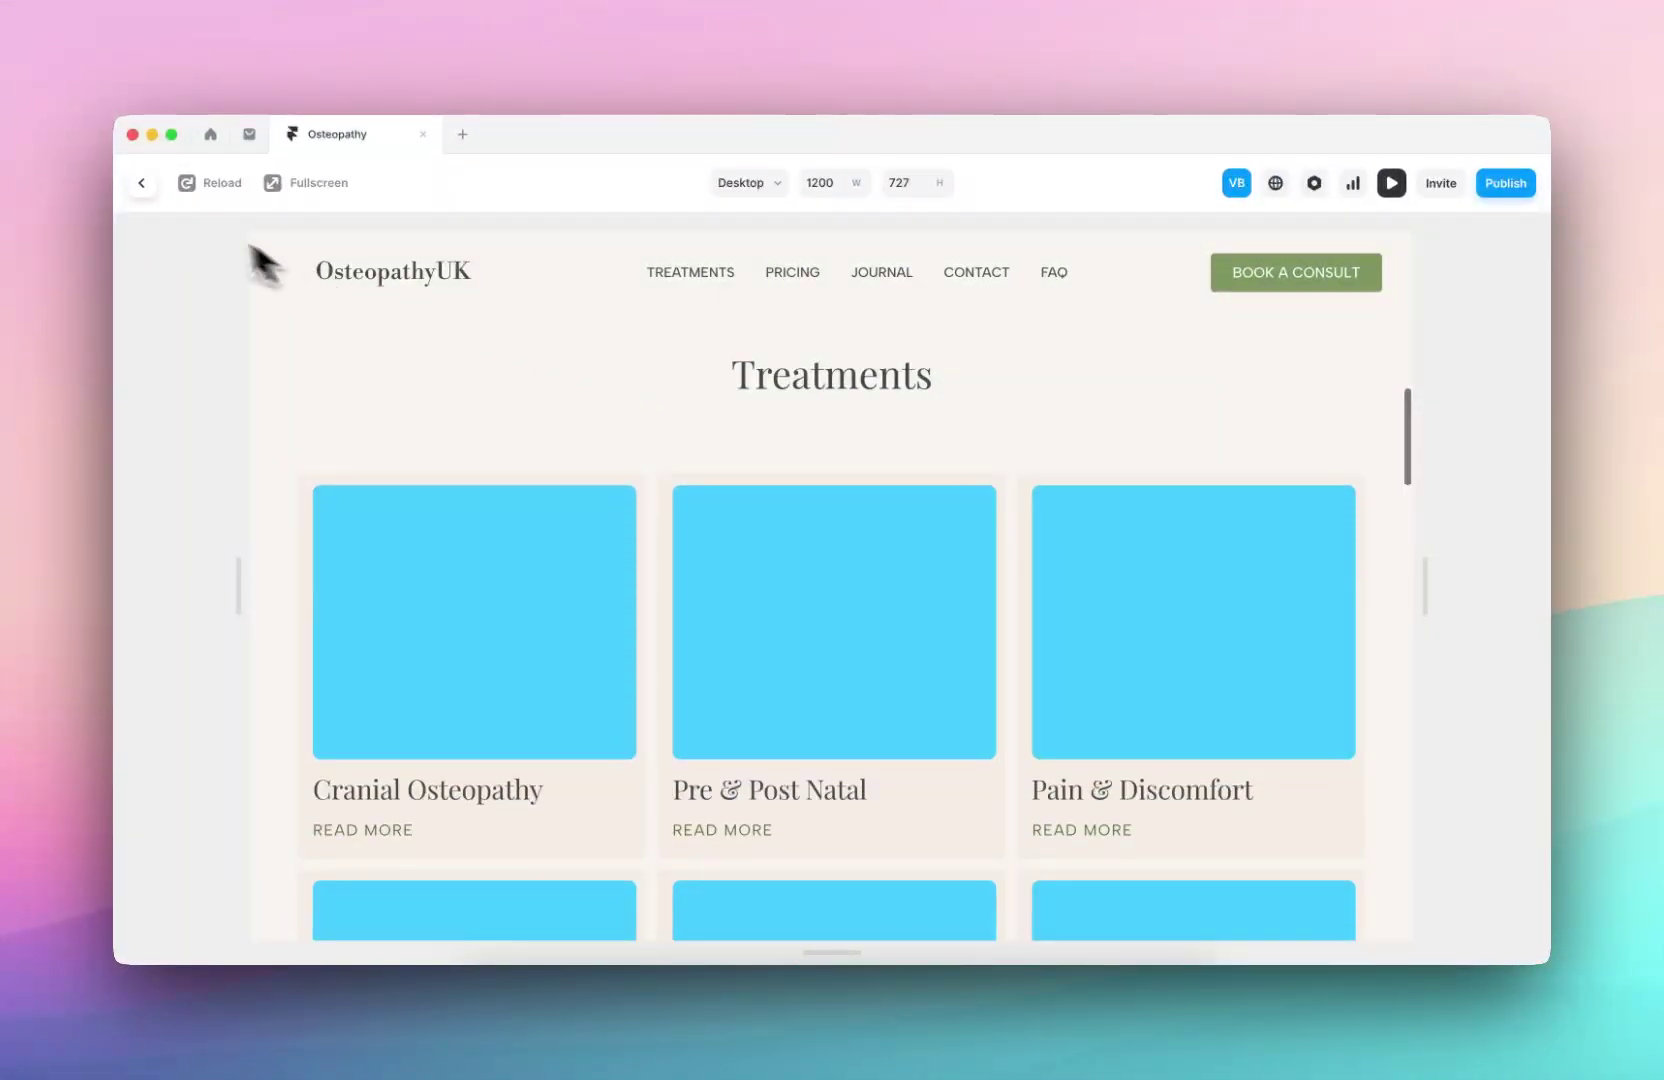
key(Escape)
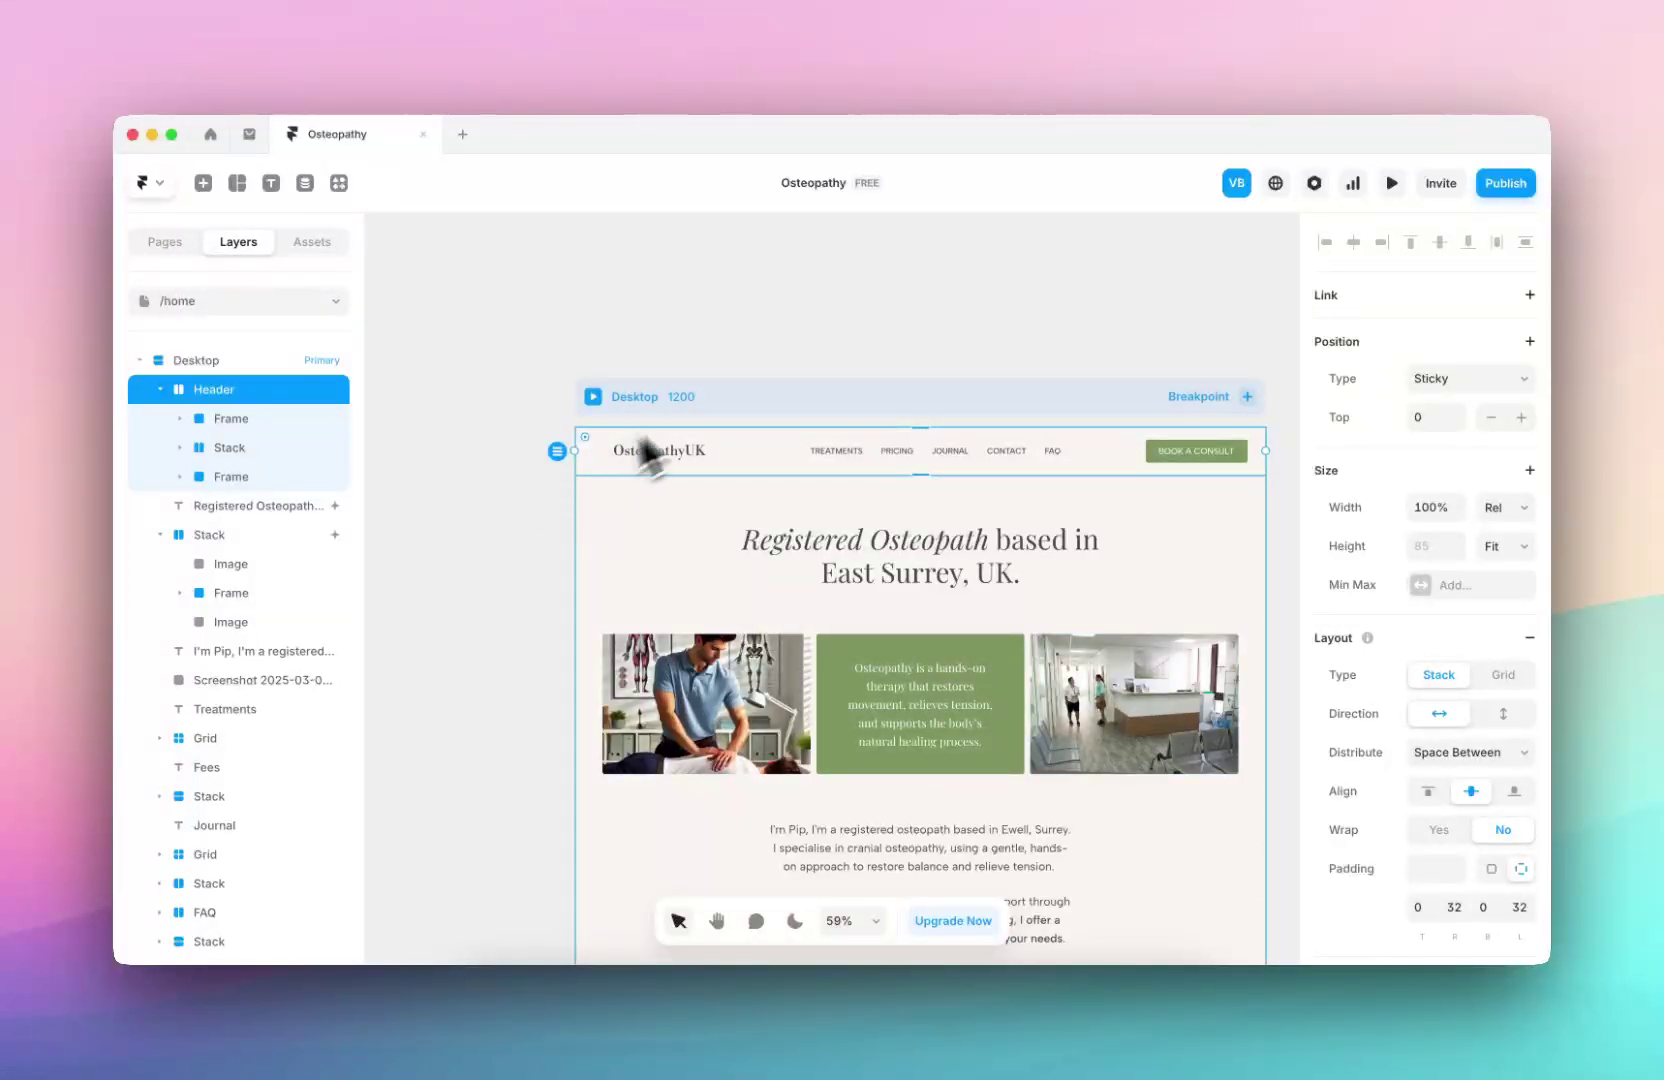
- Set the Desktop frame's Overflow to Hidden
click(698, 396)
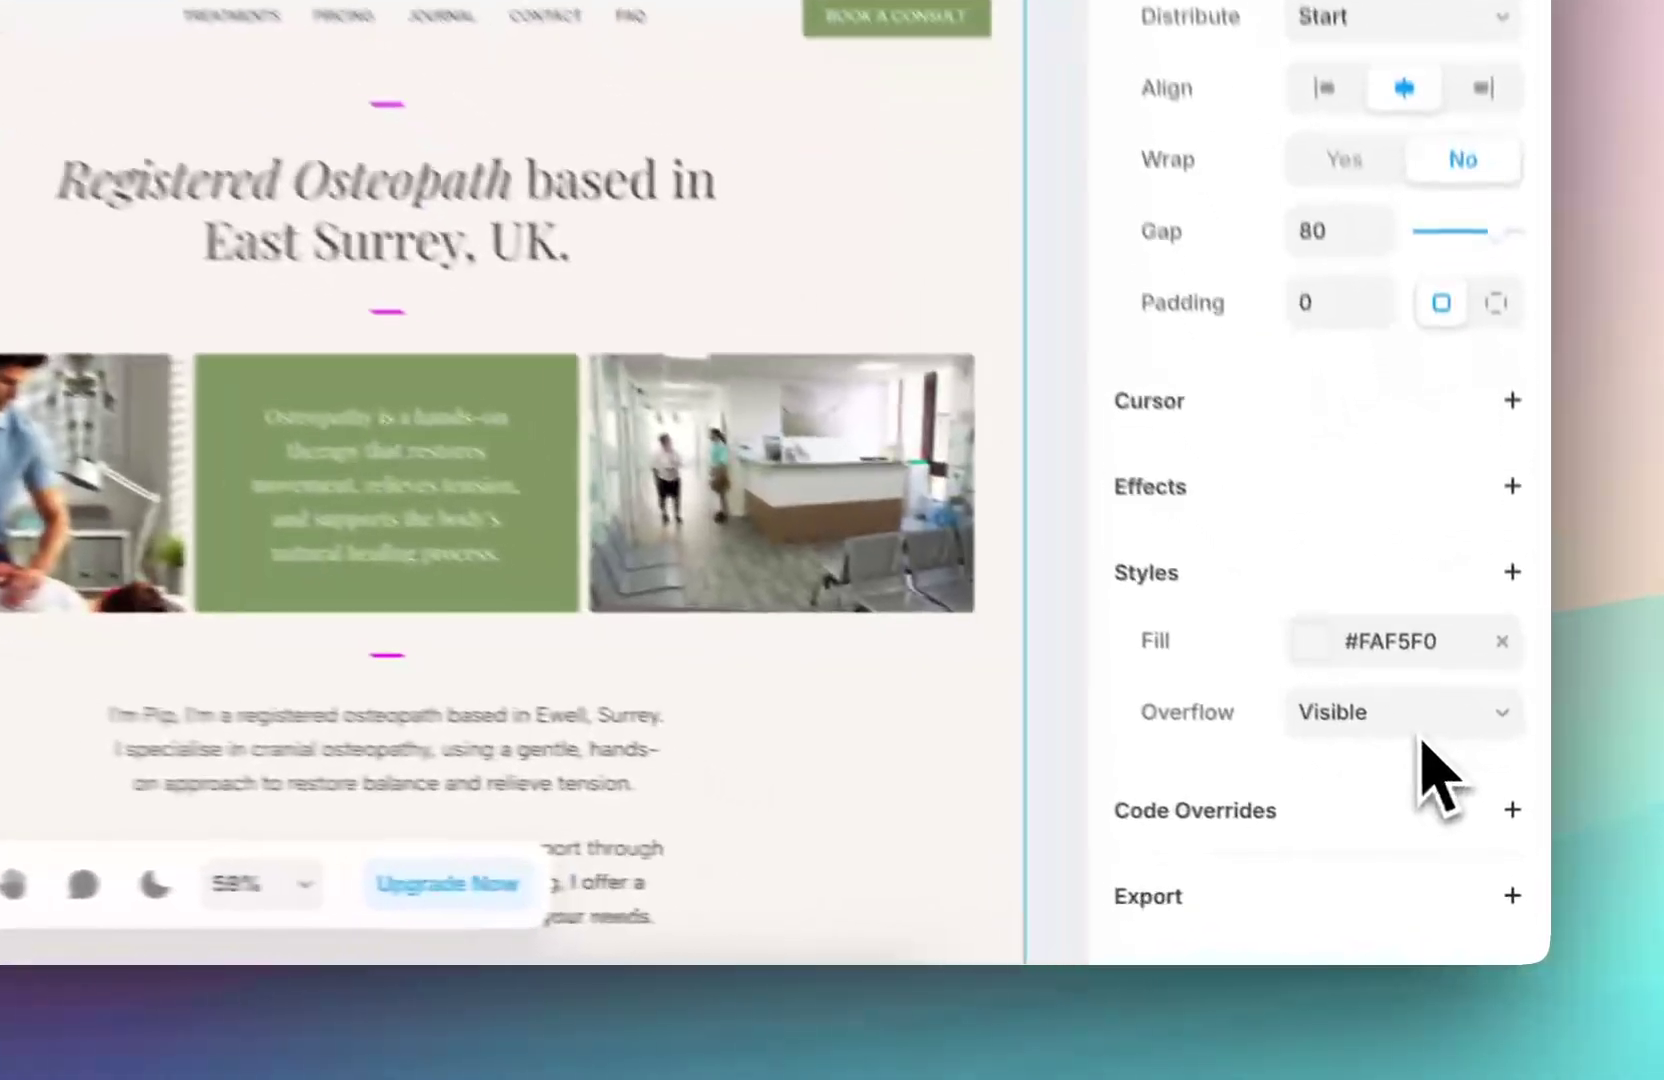
click(1482, 830)
click(1437, 664)
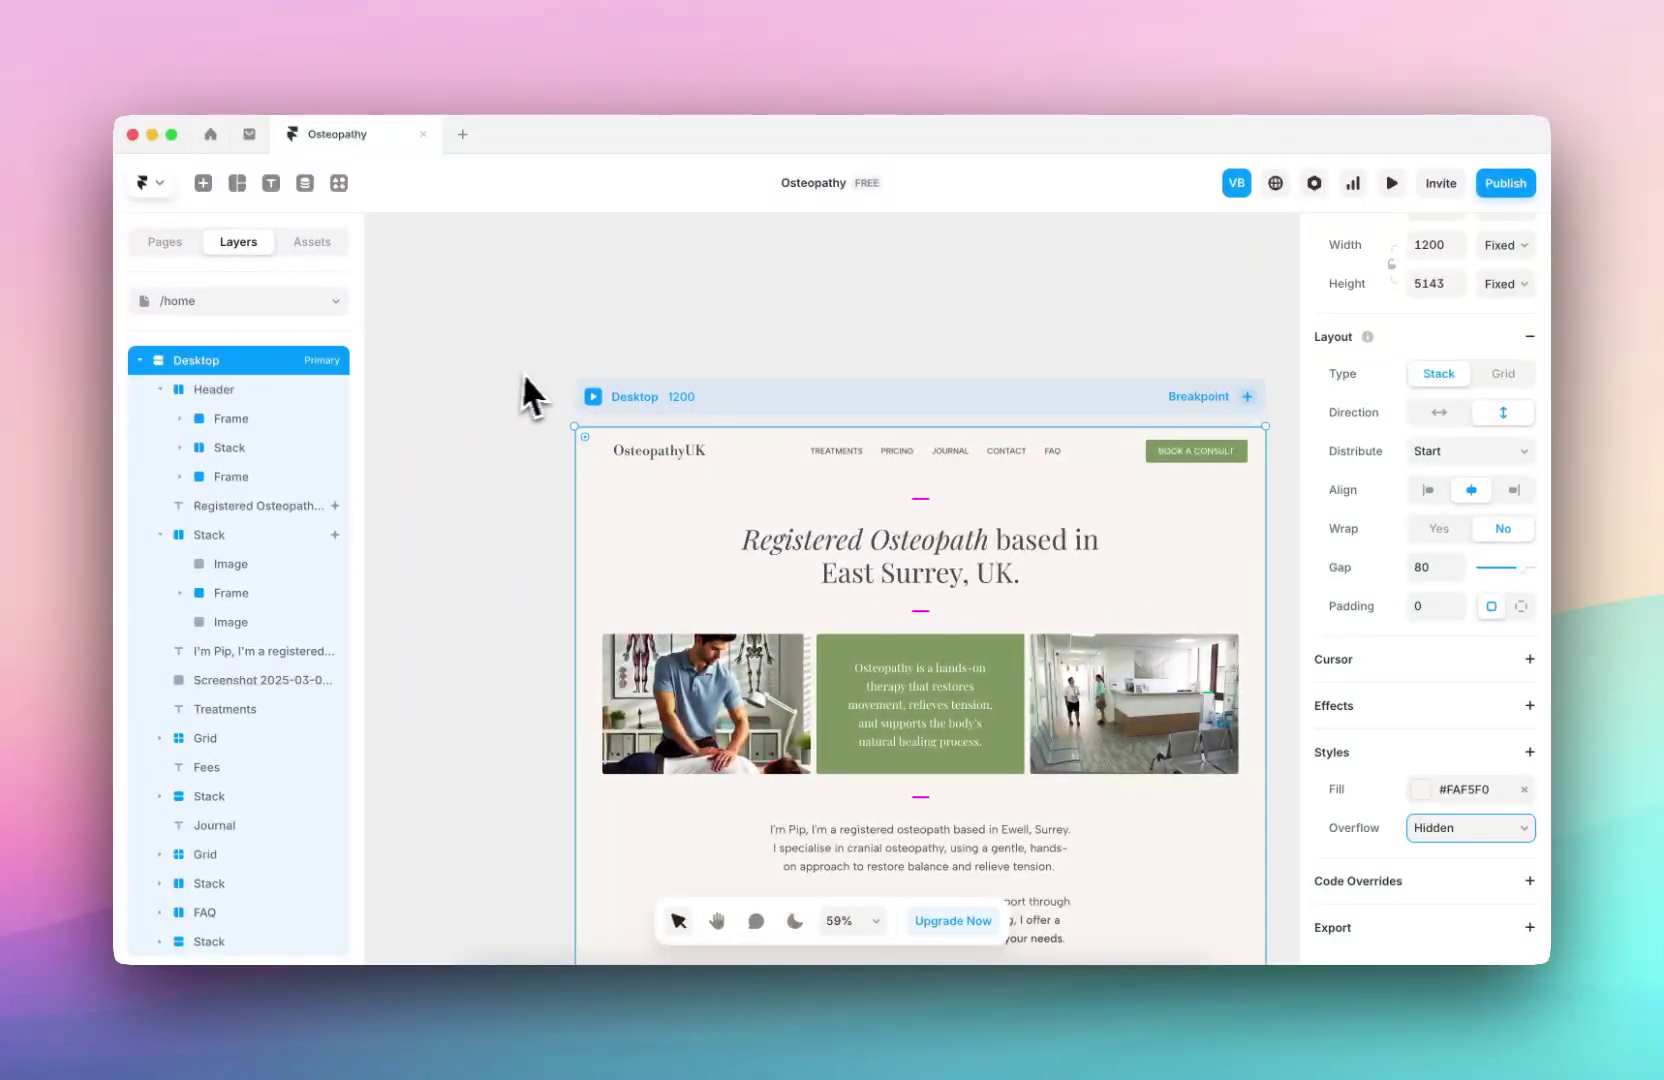
- Preview the page again while scrolling, then bring up the Header's Position Type choices, still Sticky
click(762, 475)
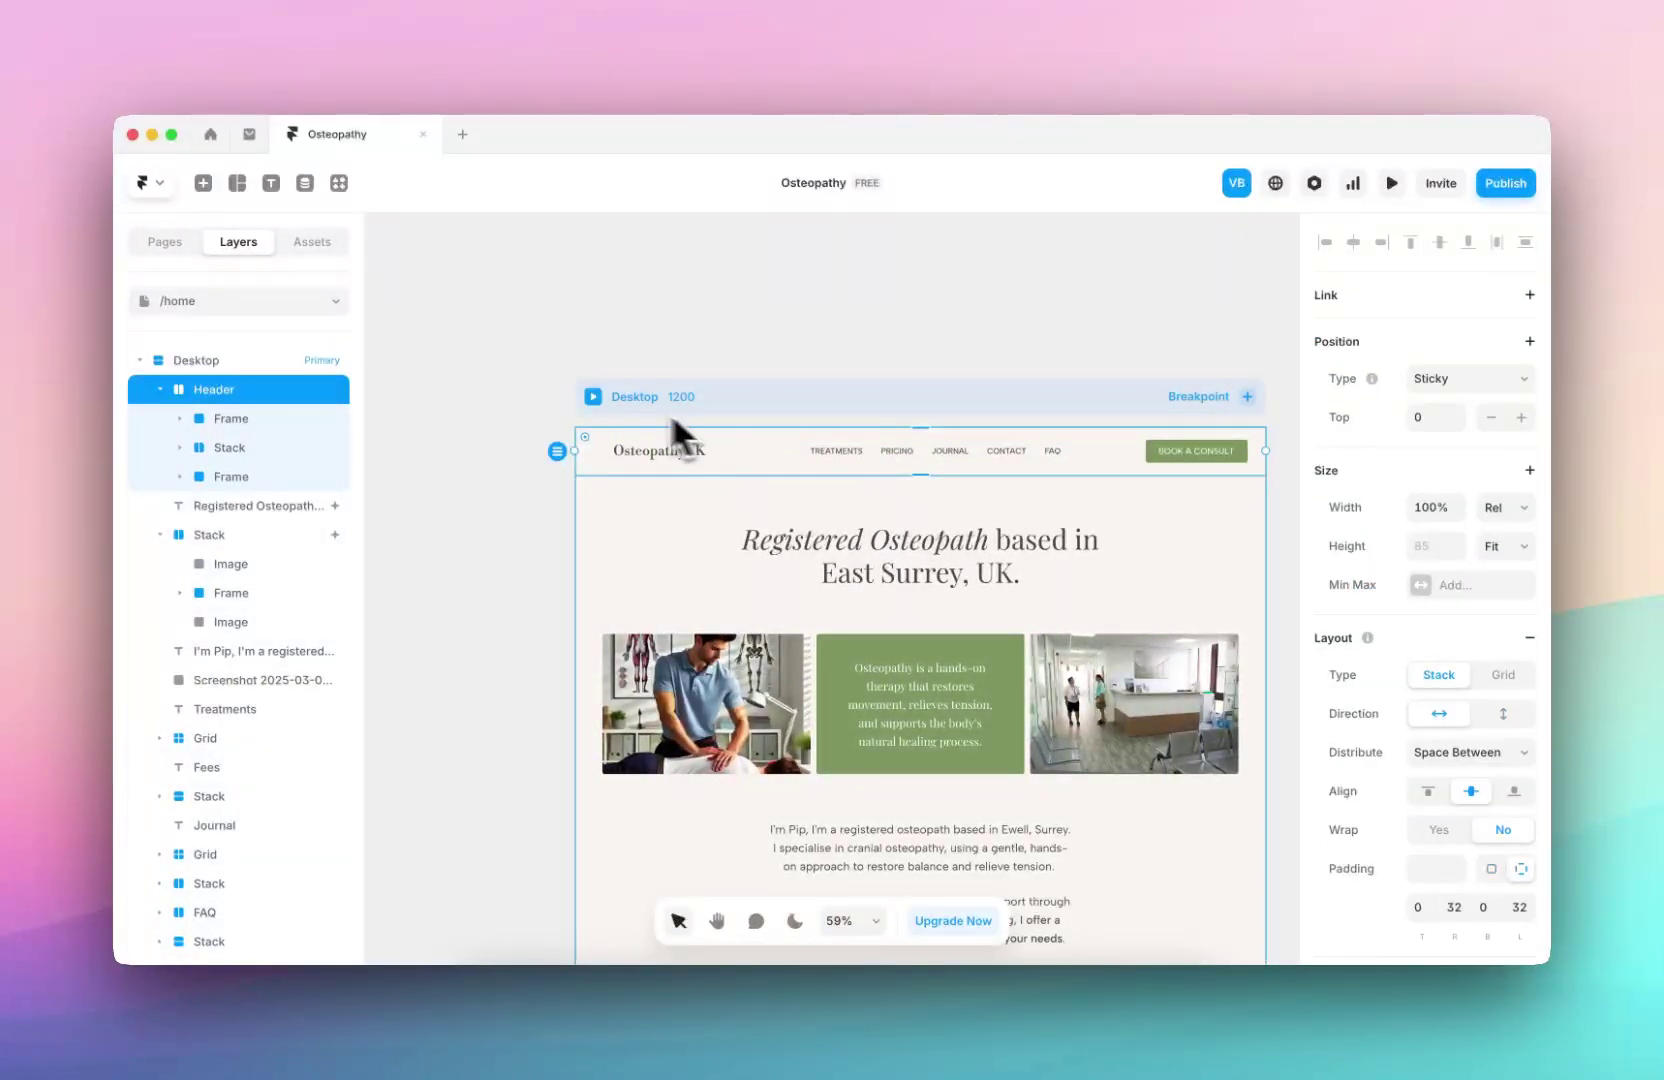
click(594, 397)
scroll(812, 598, down, 3)
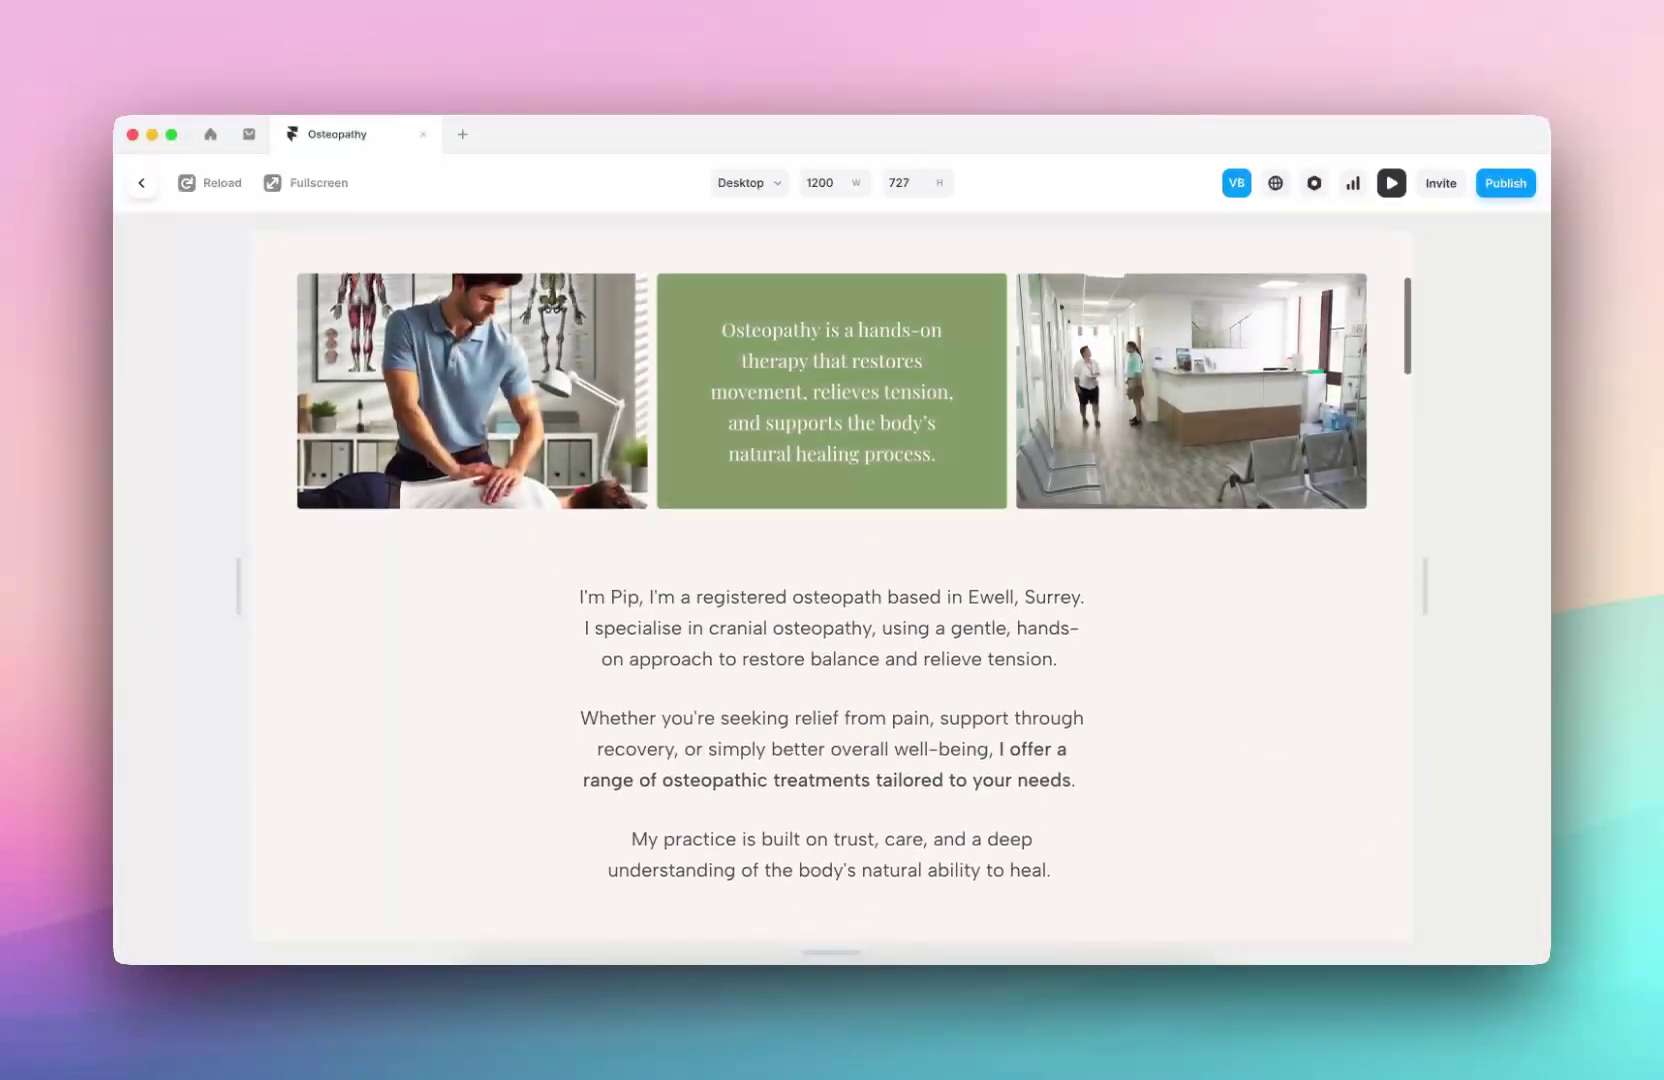
scroll(816, 605, up, 3)
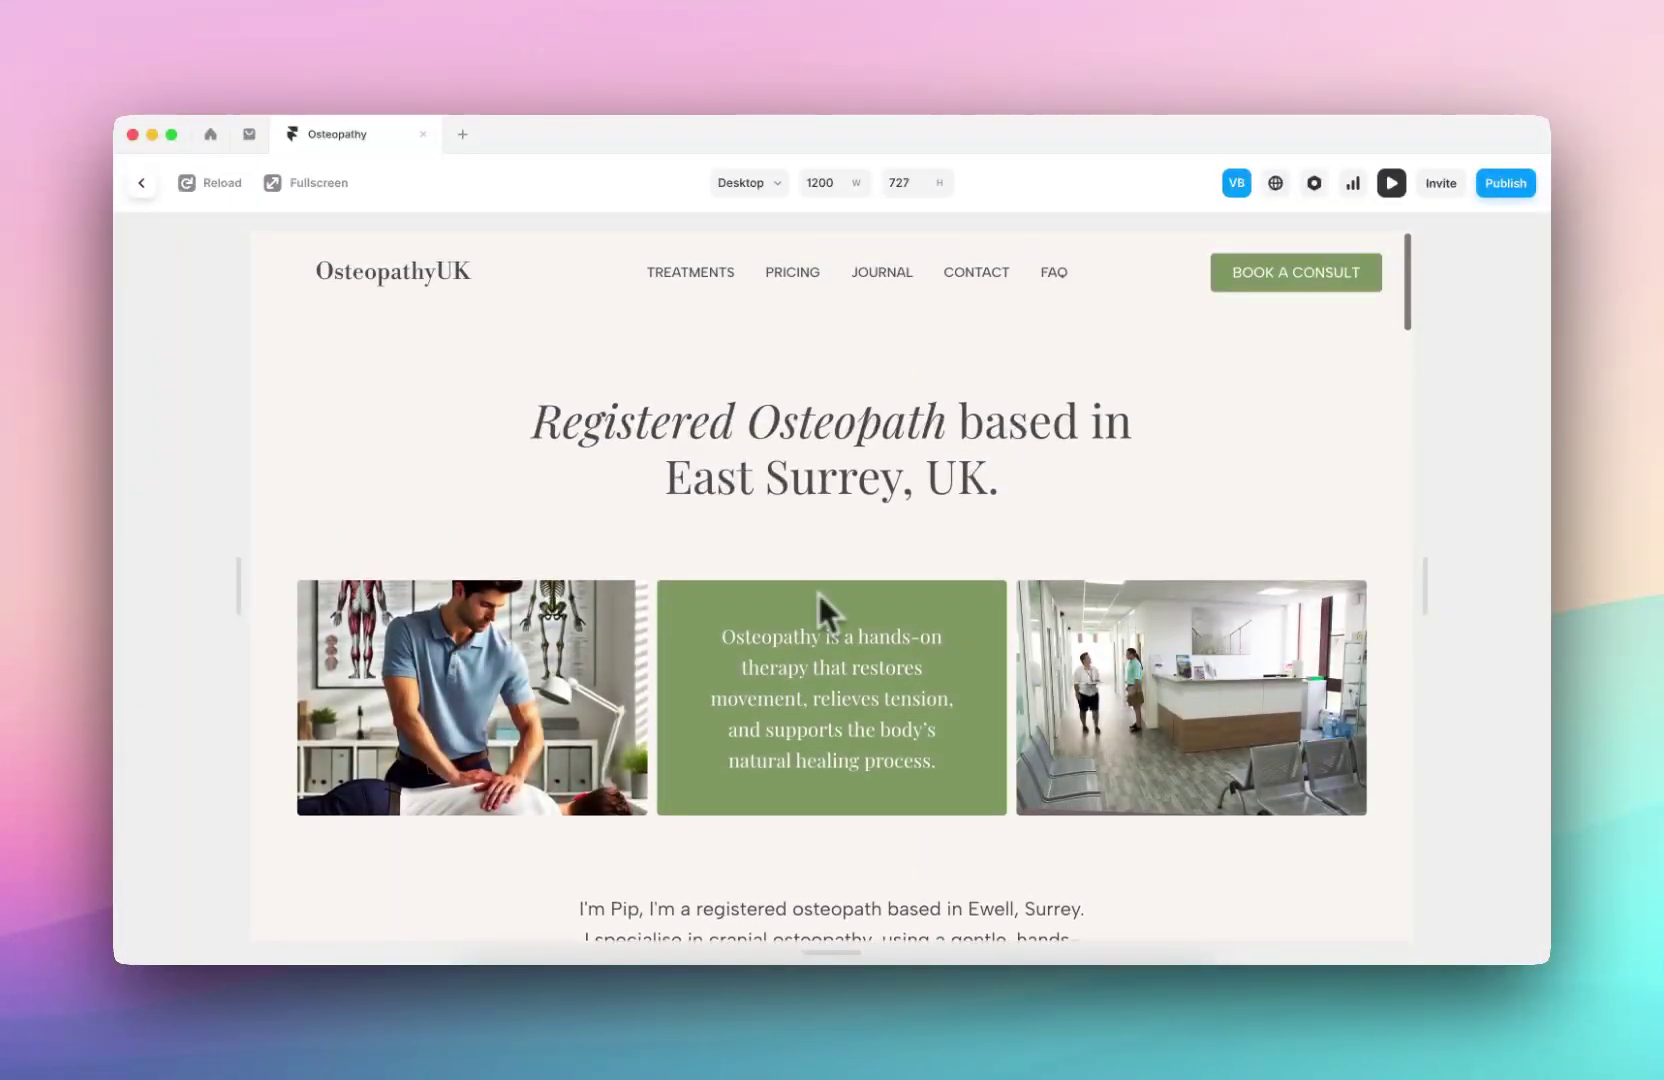
click(146, 185)
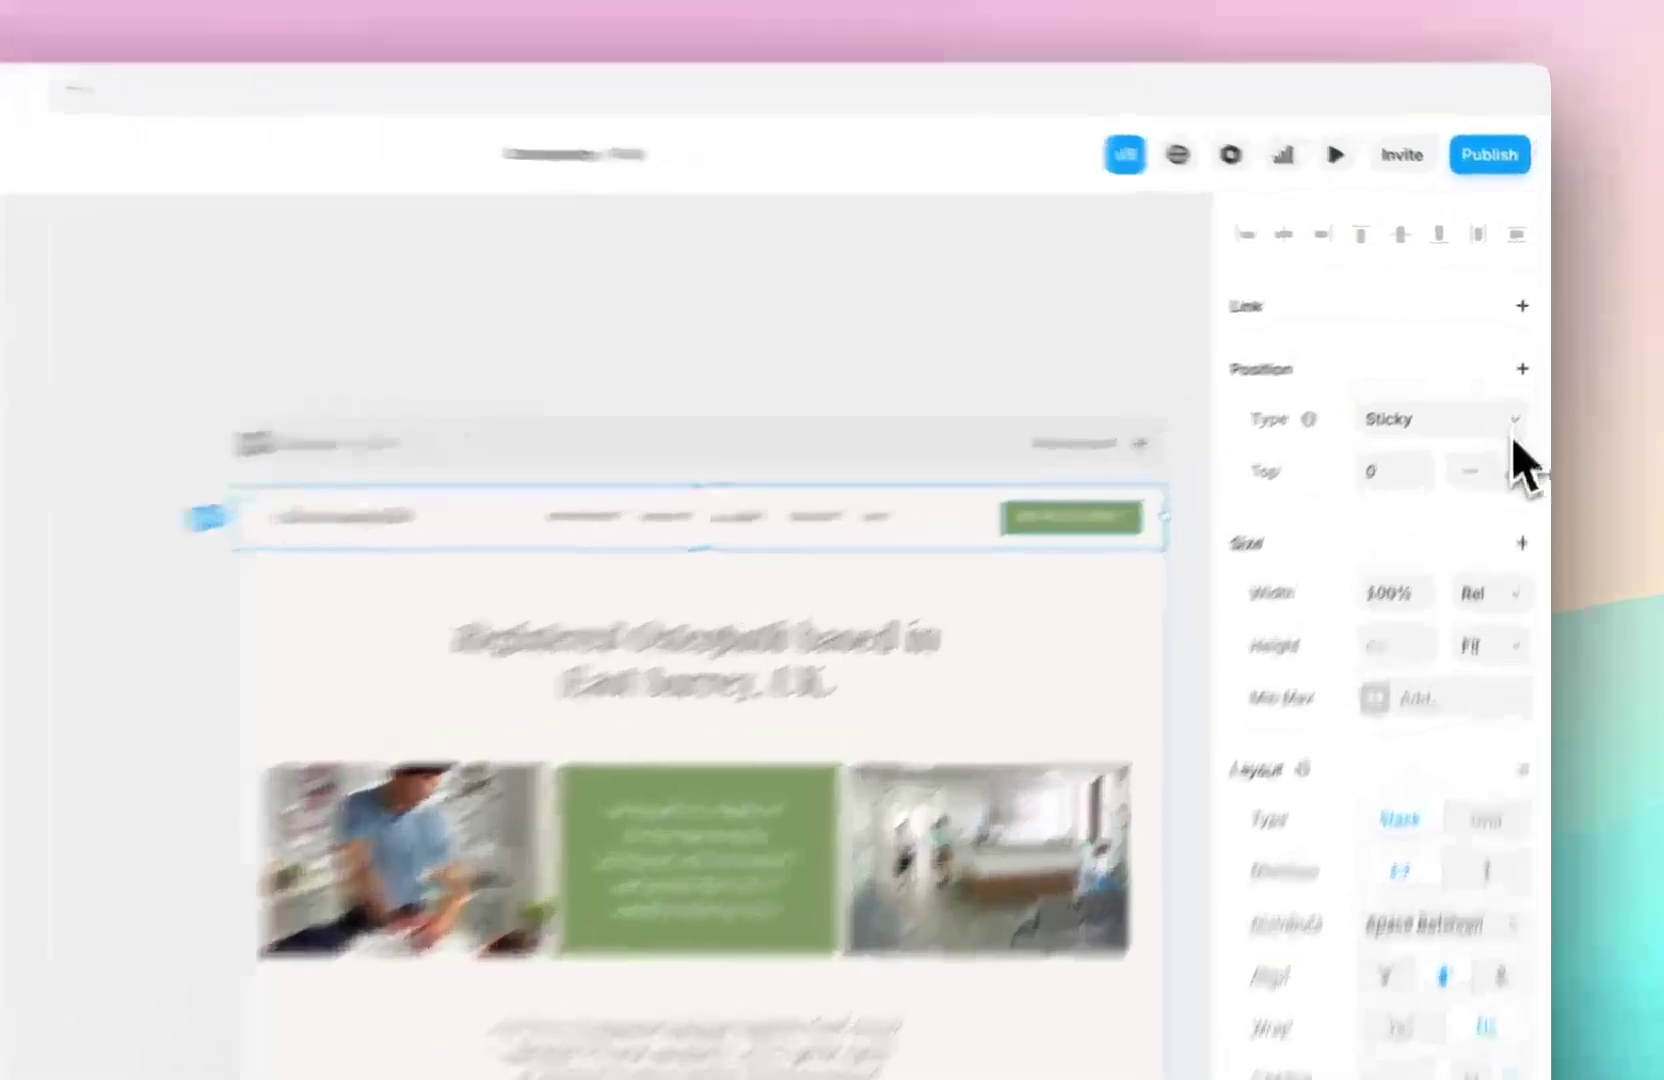
click(1515, 379)
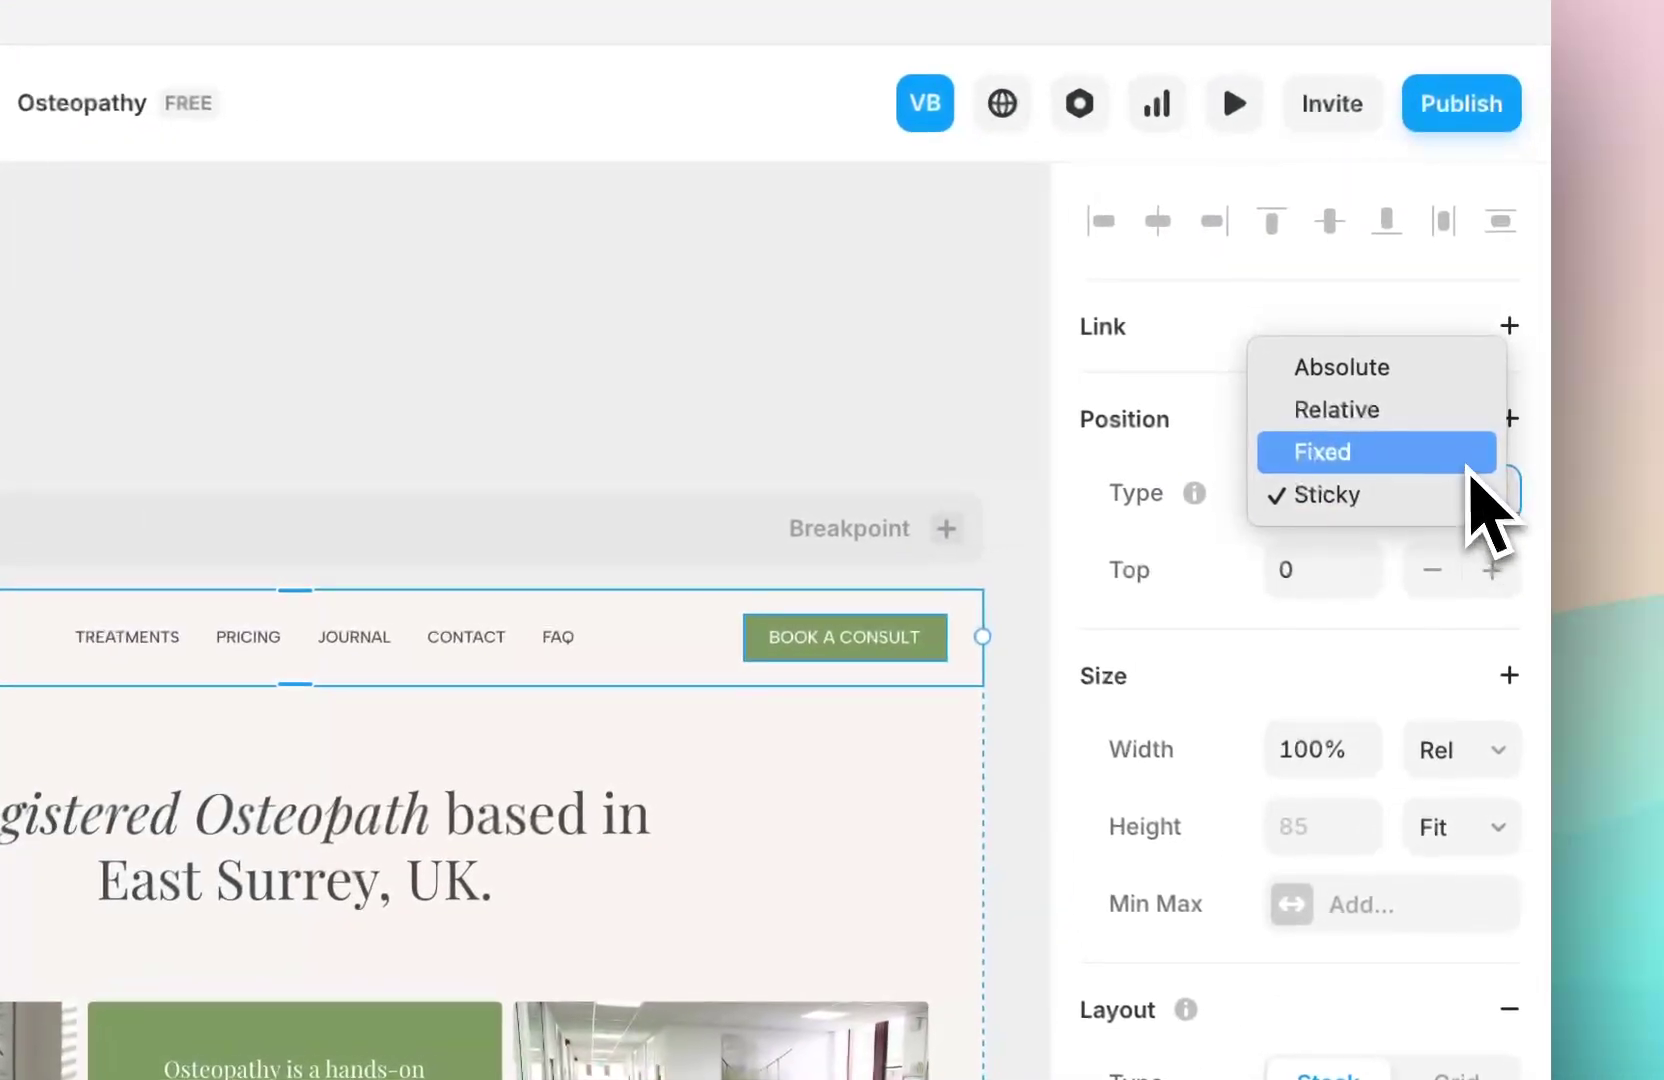
- Change the header's position type from Sticky to Fixed and select the Registered Osteopath heading
click(1466, 462)
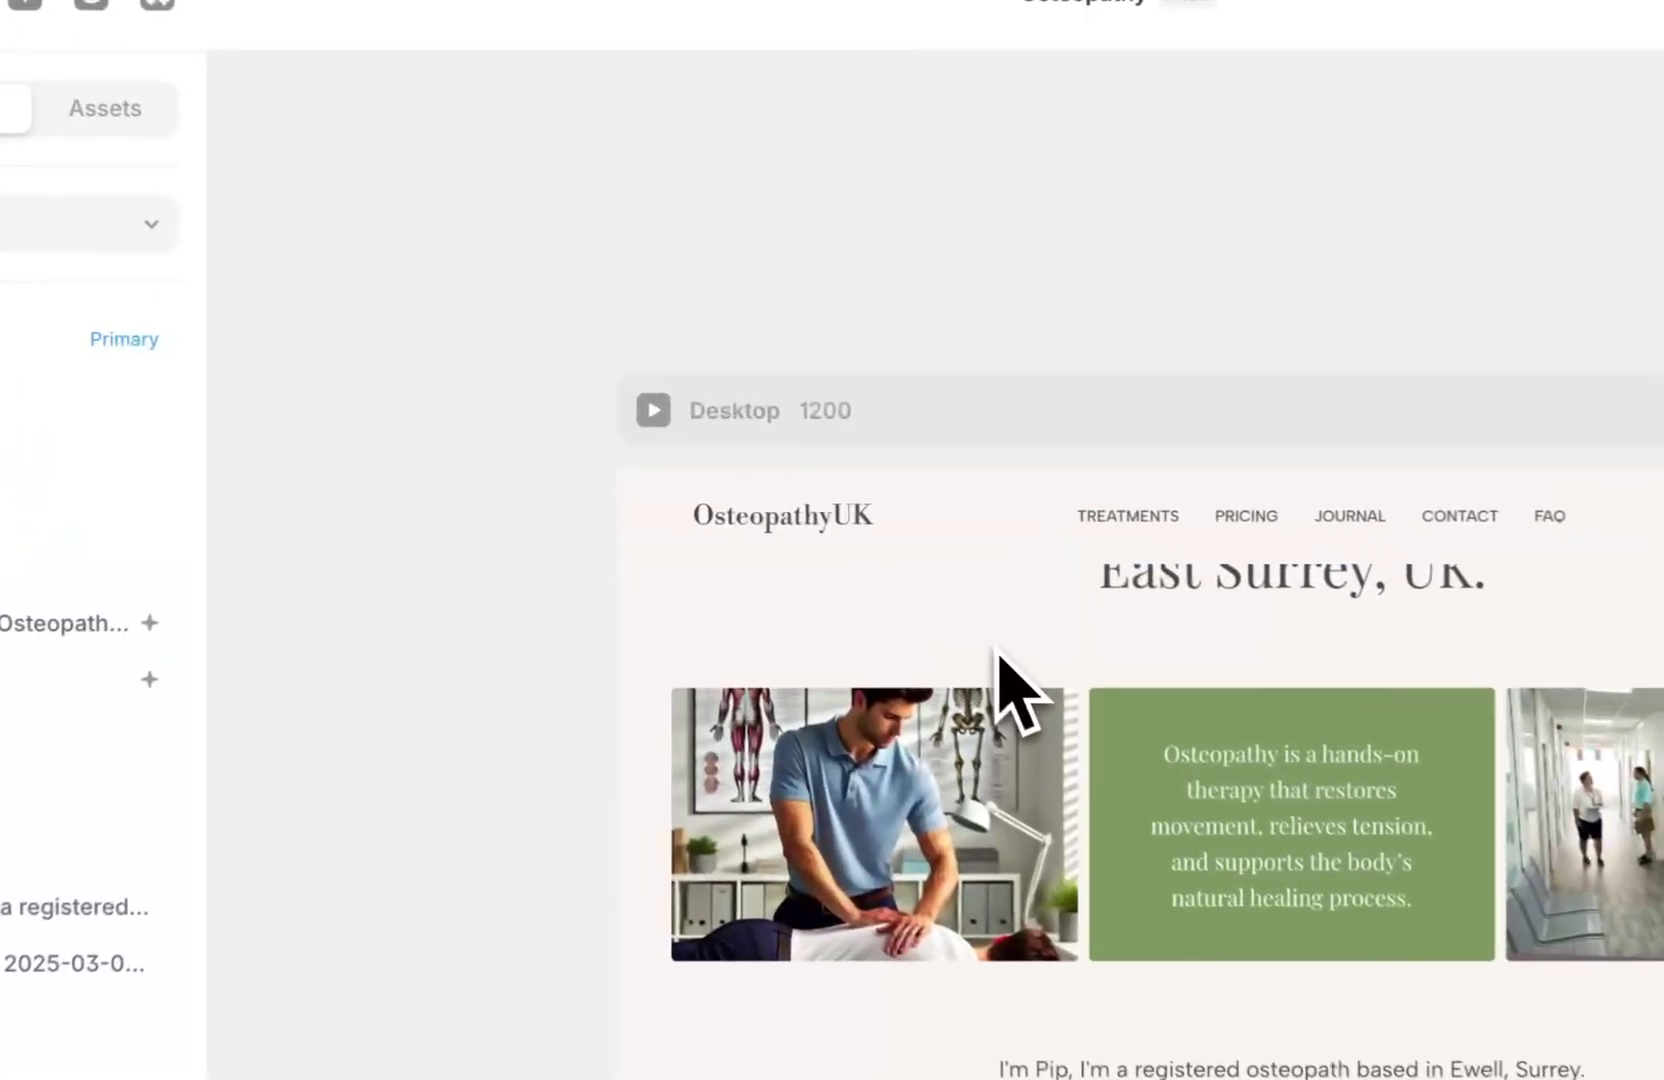
click(1019, 549)
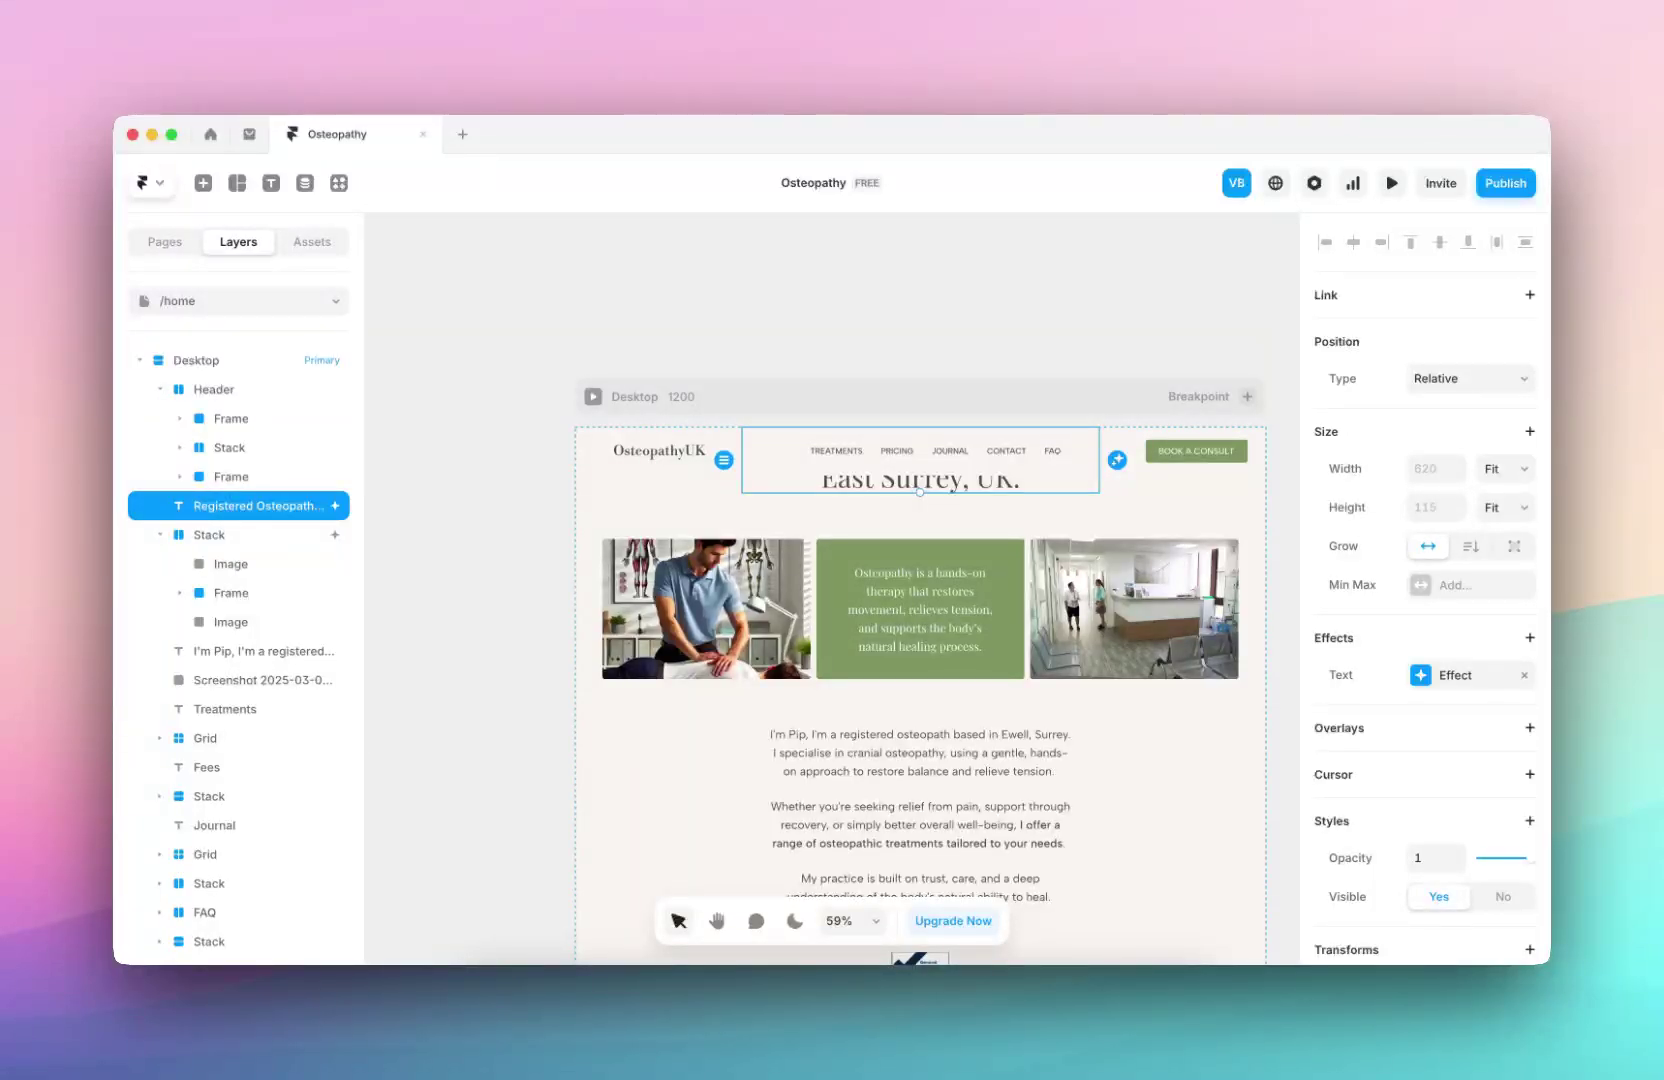
- Wrap the Registered Osteopath heading in a new frame, then preview and scroll to check the fixed header
right_click(1006, 465)
click(1137, 891)
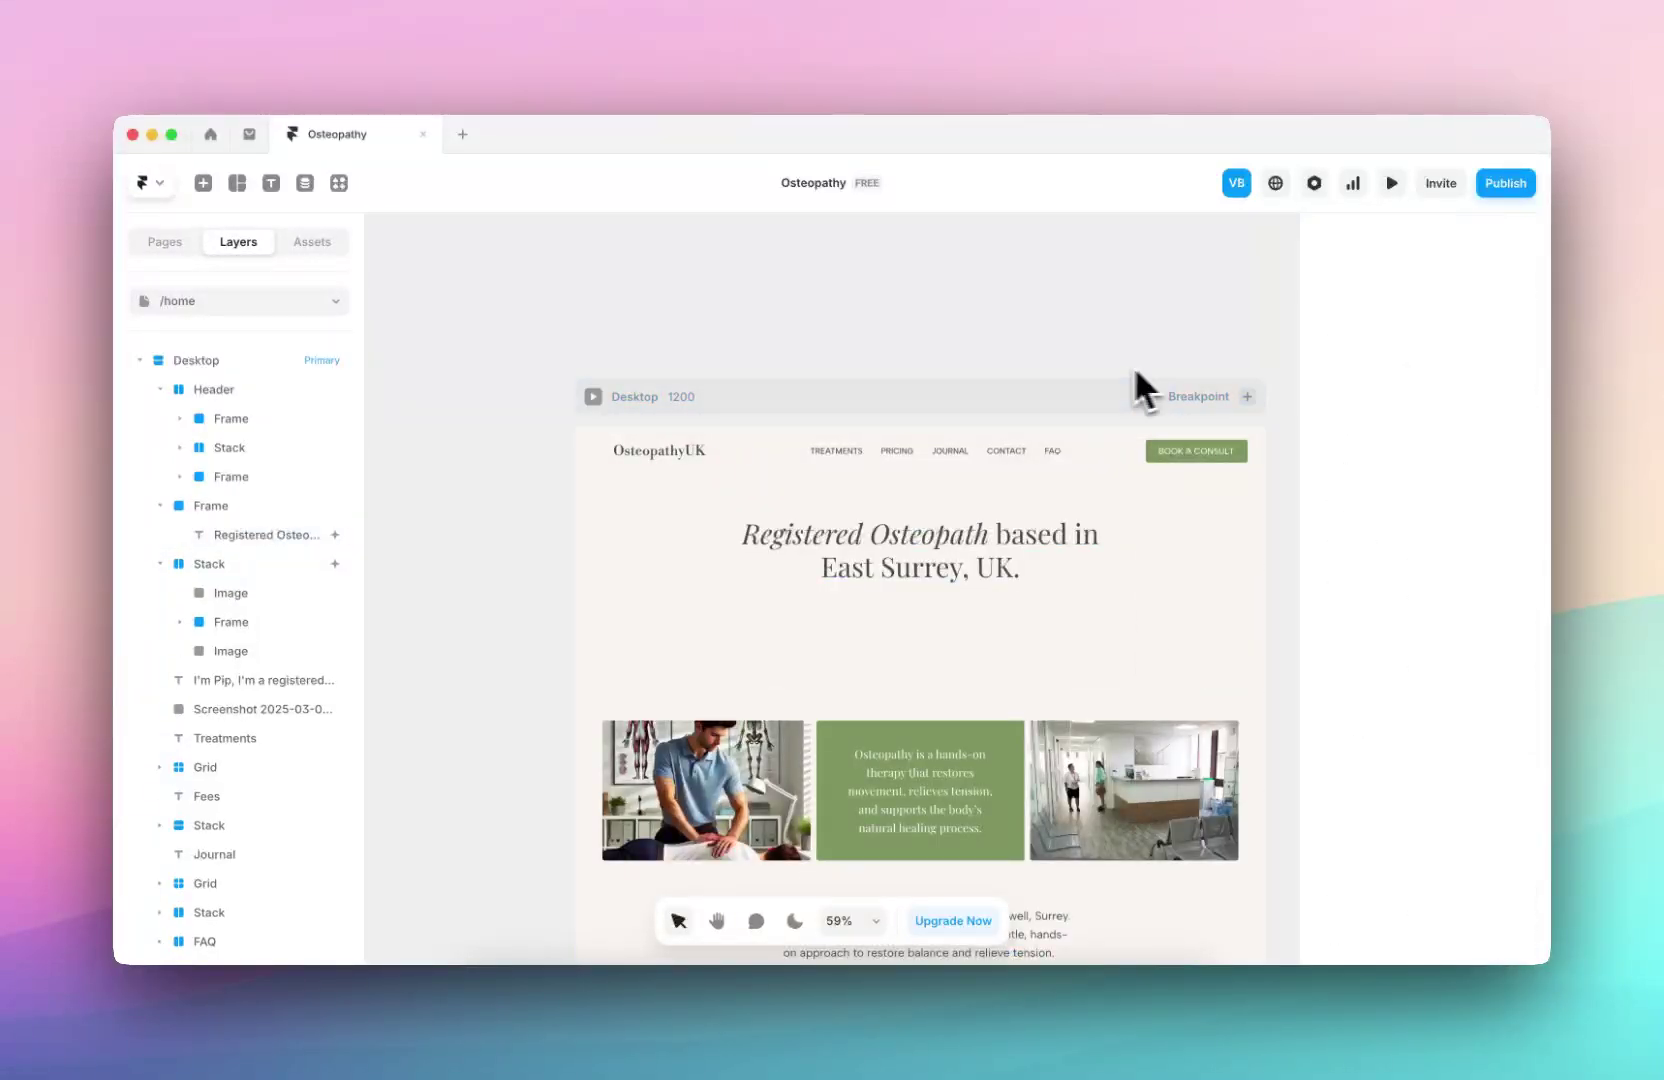
click(593, 396)
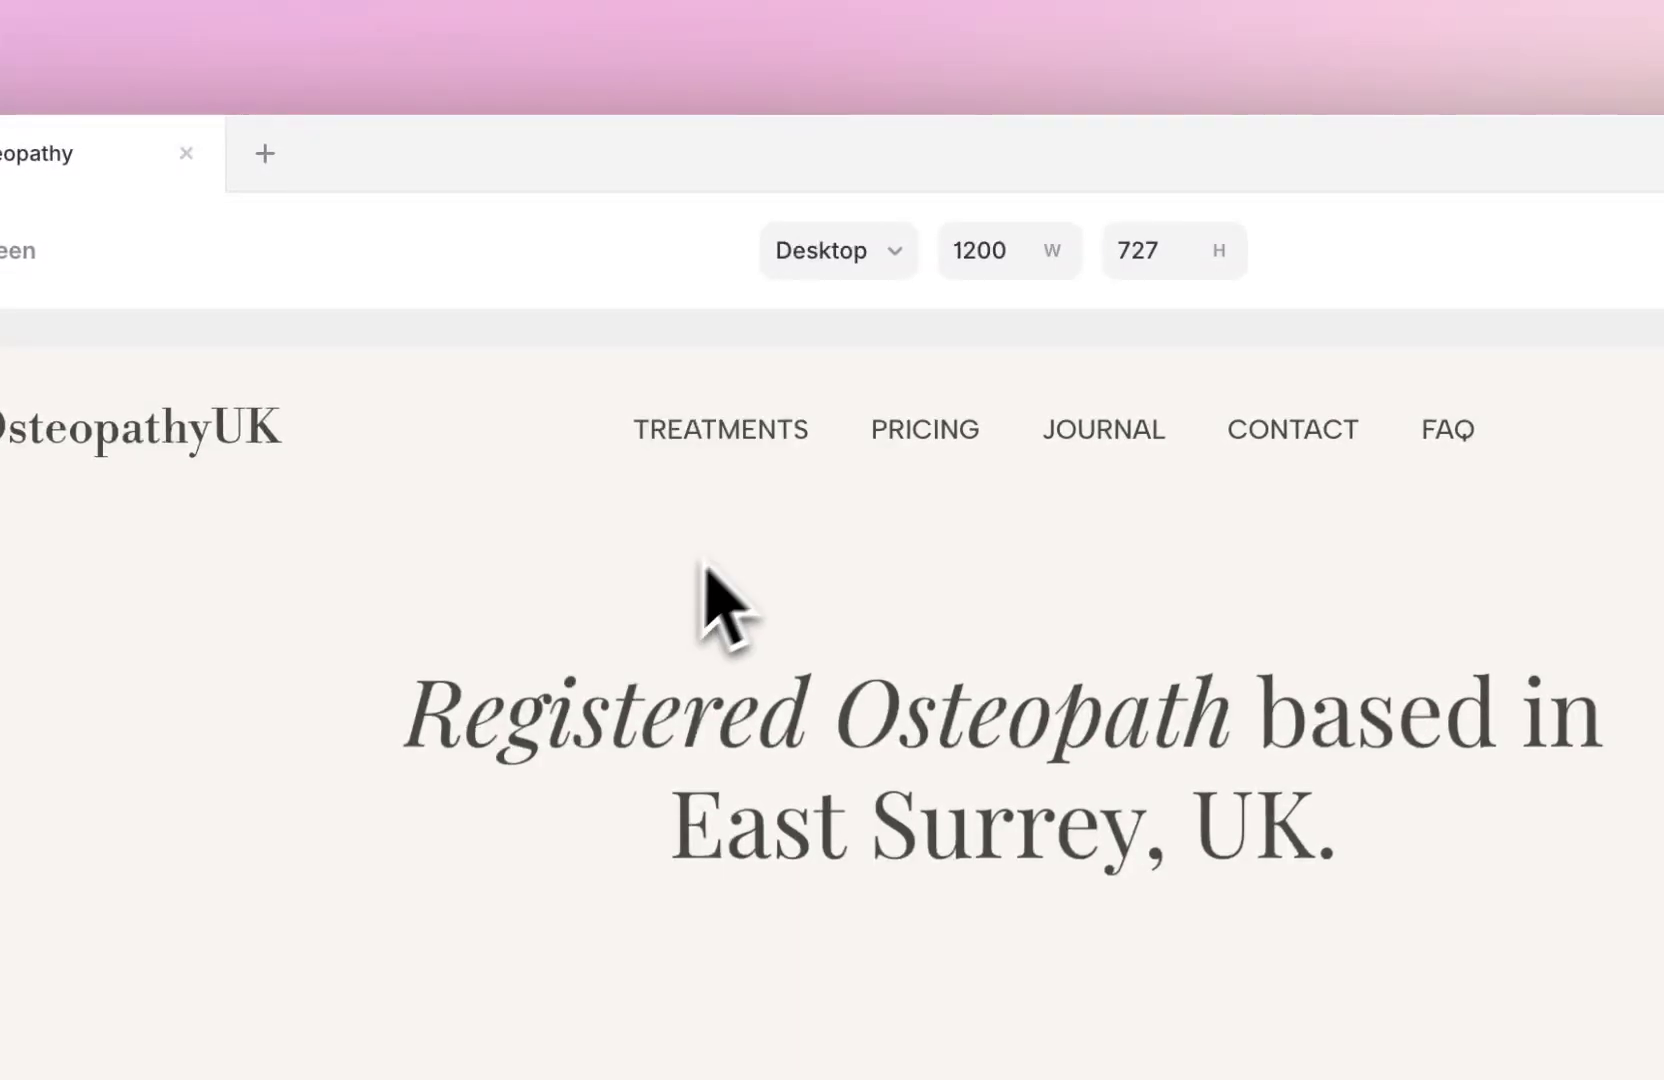
drag(750, 645, 1112, 770)
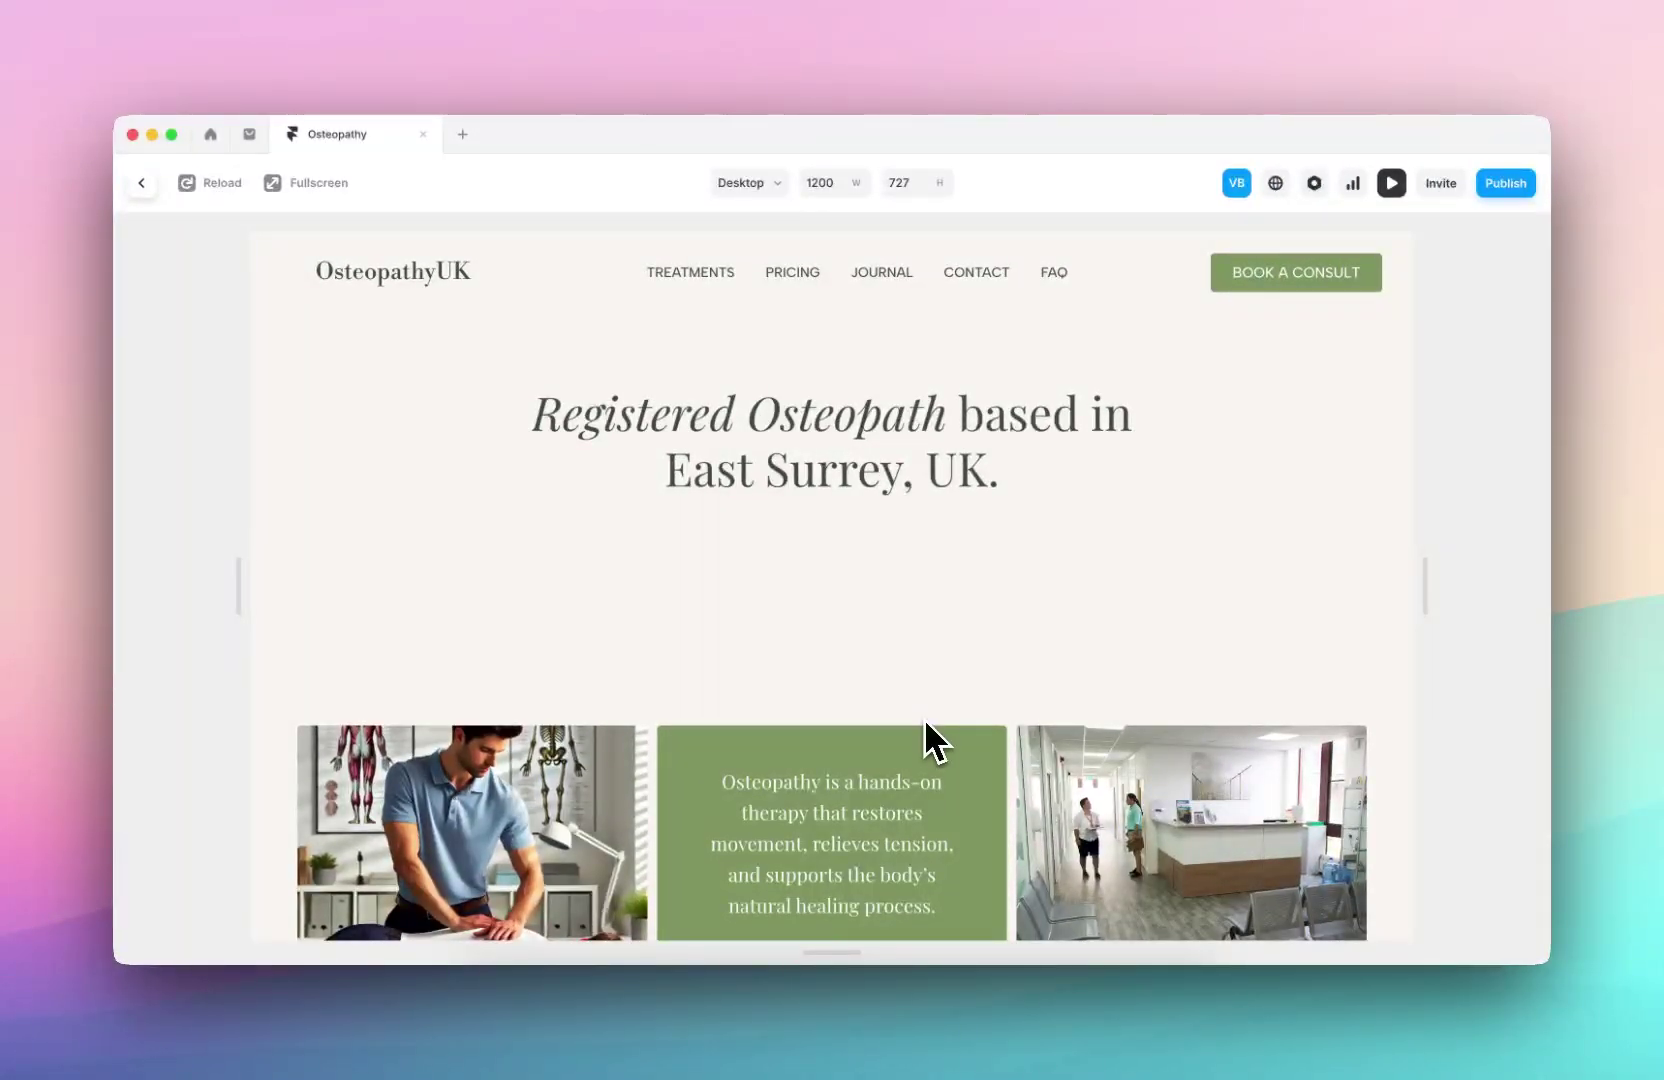
scroll(991, 491, down, 5)
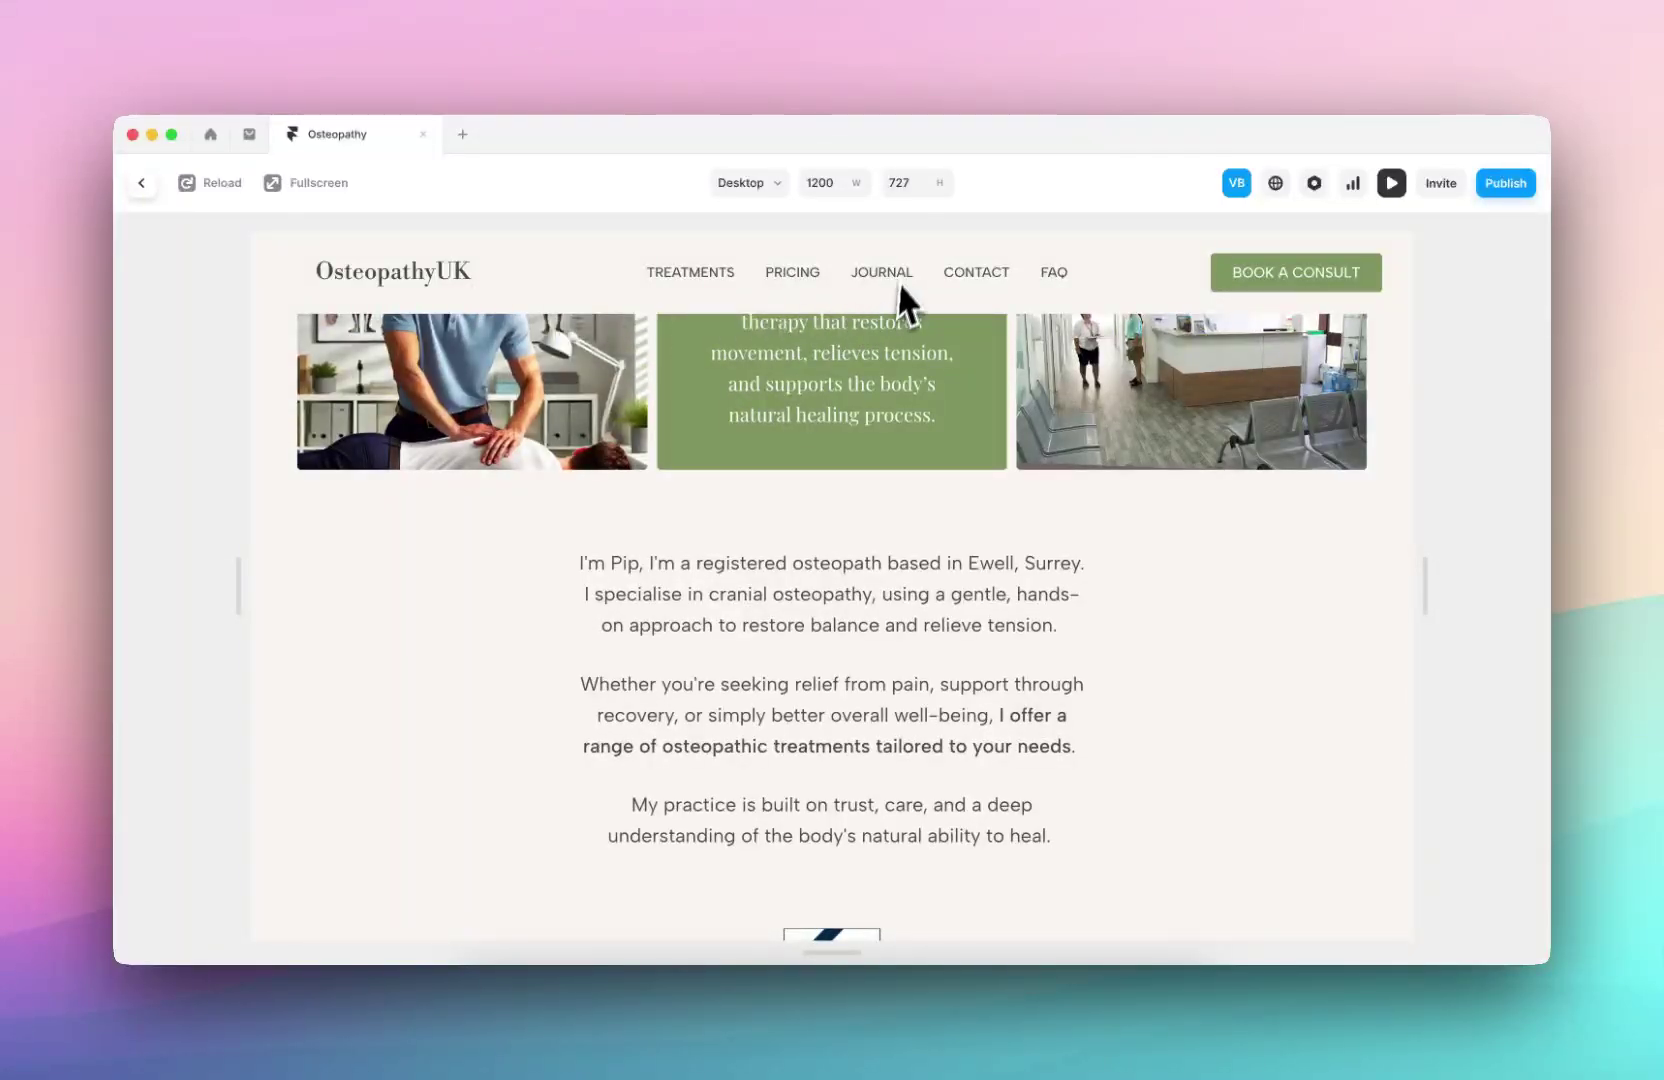
scroll(776, 427, down, 3)
click(141, 183)
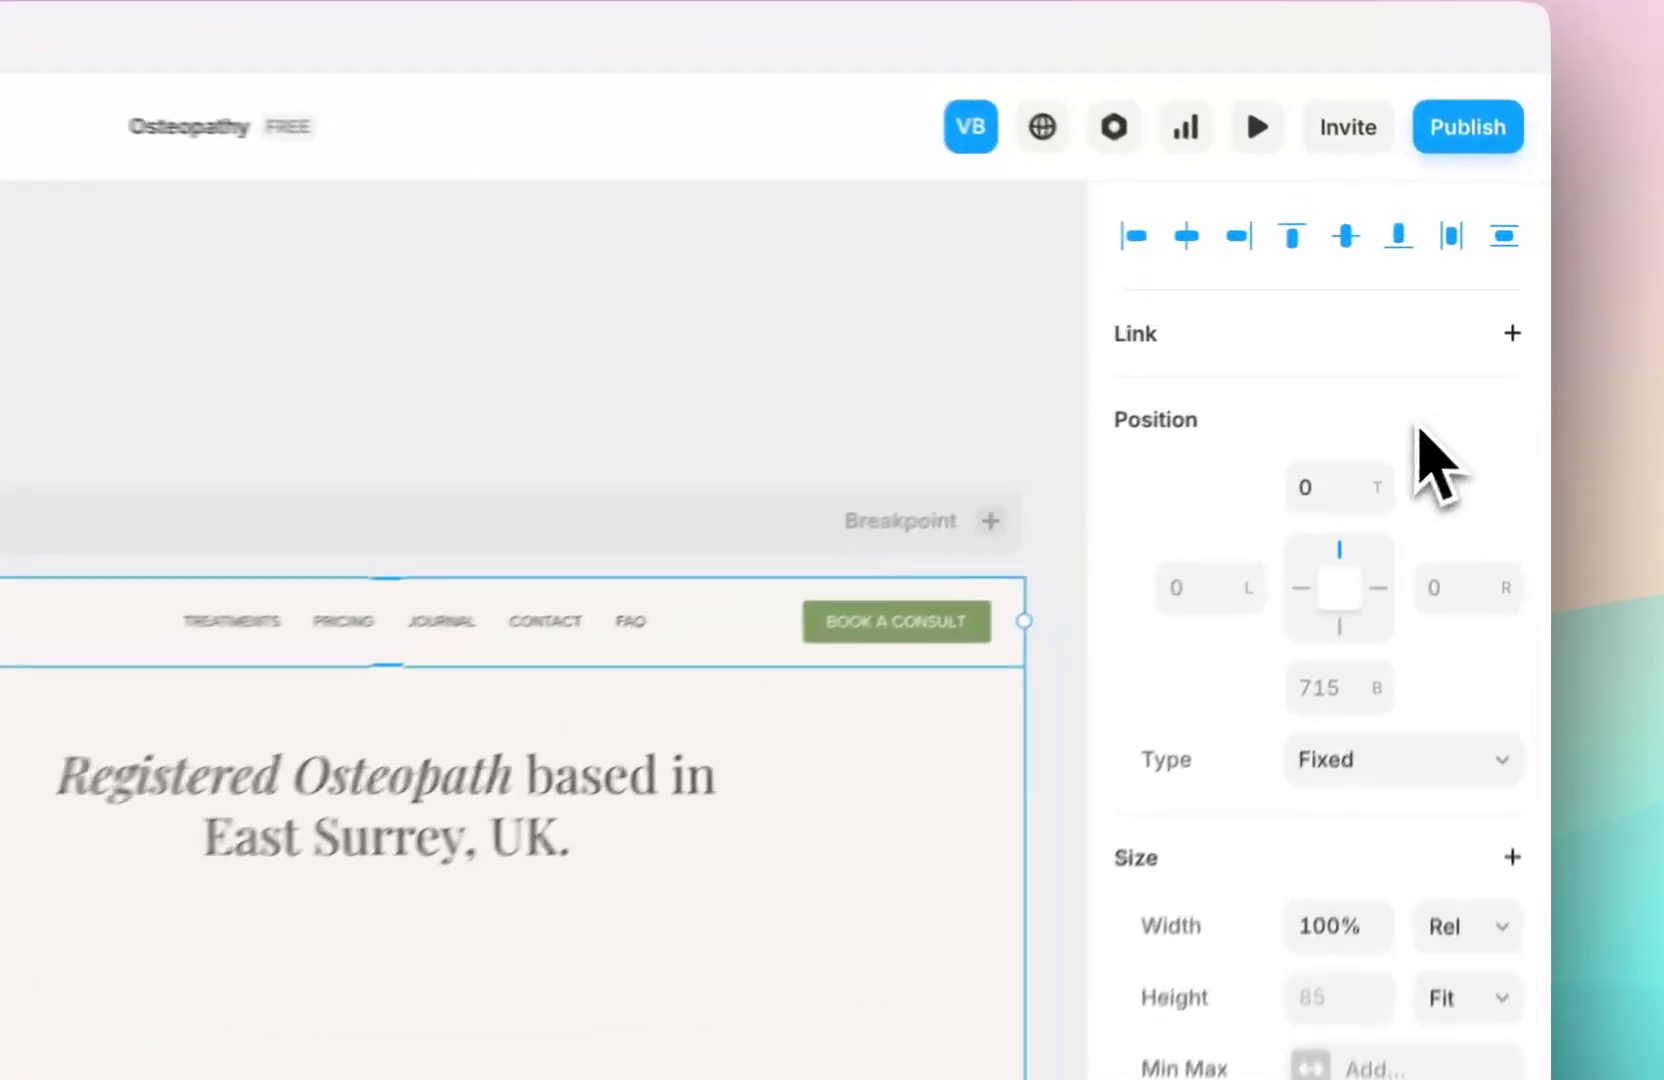
mouse_move(1337, 587)
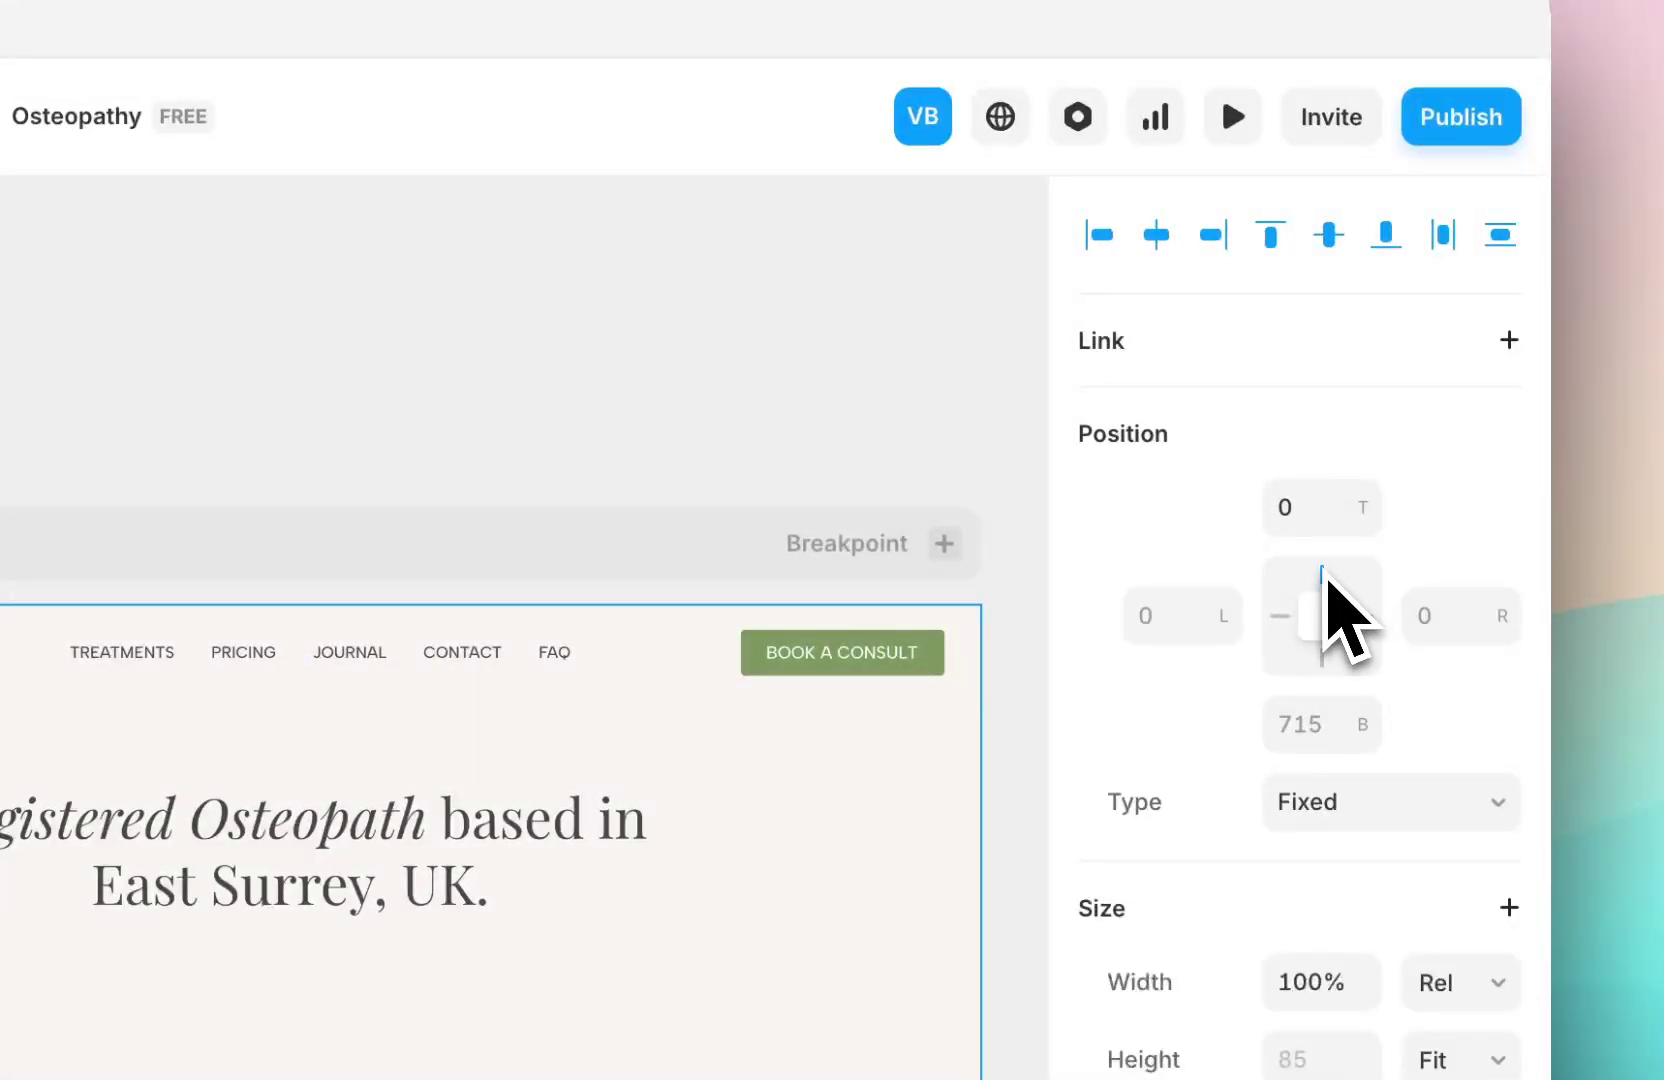
click(1305, 520)
key(Return)
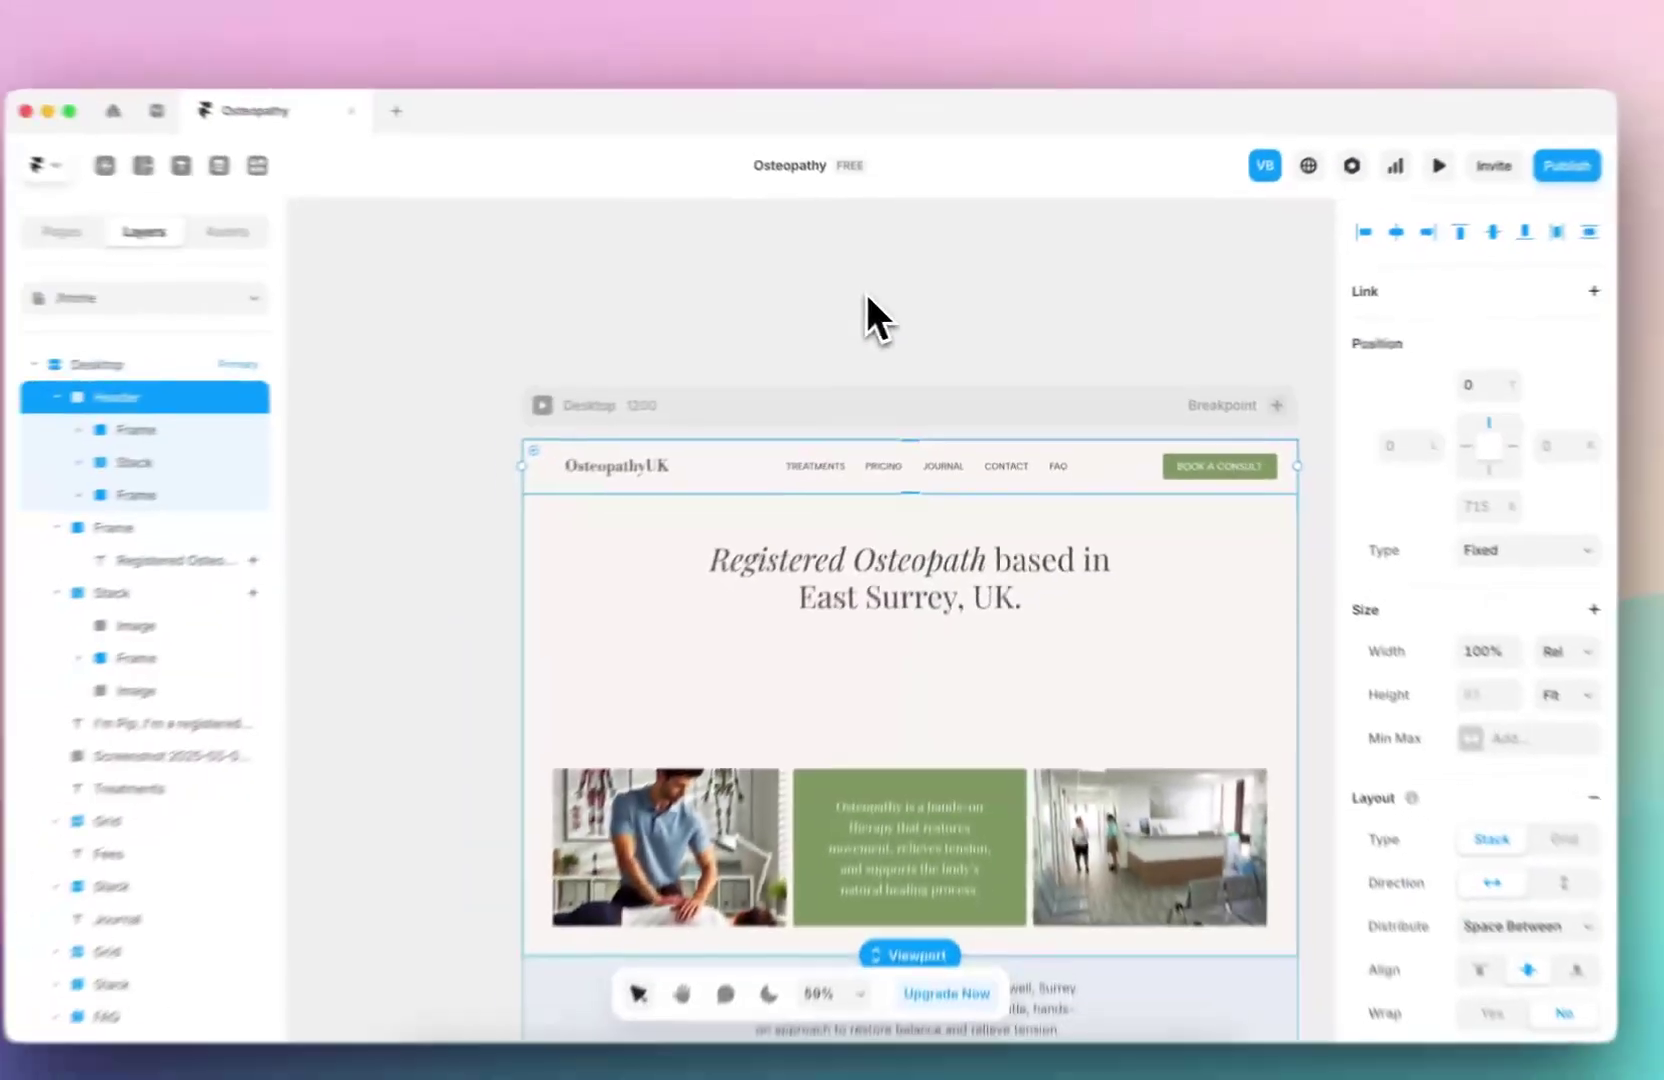
- Pin the fixed header to the bottom edge with a bottom offset of 0
scroll(968, 345, down, 2)
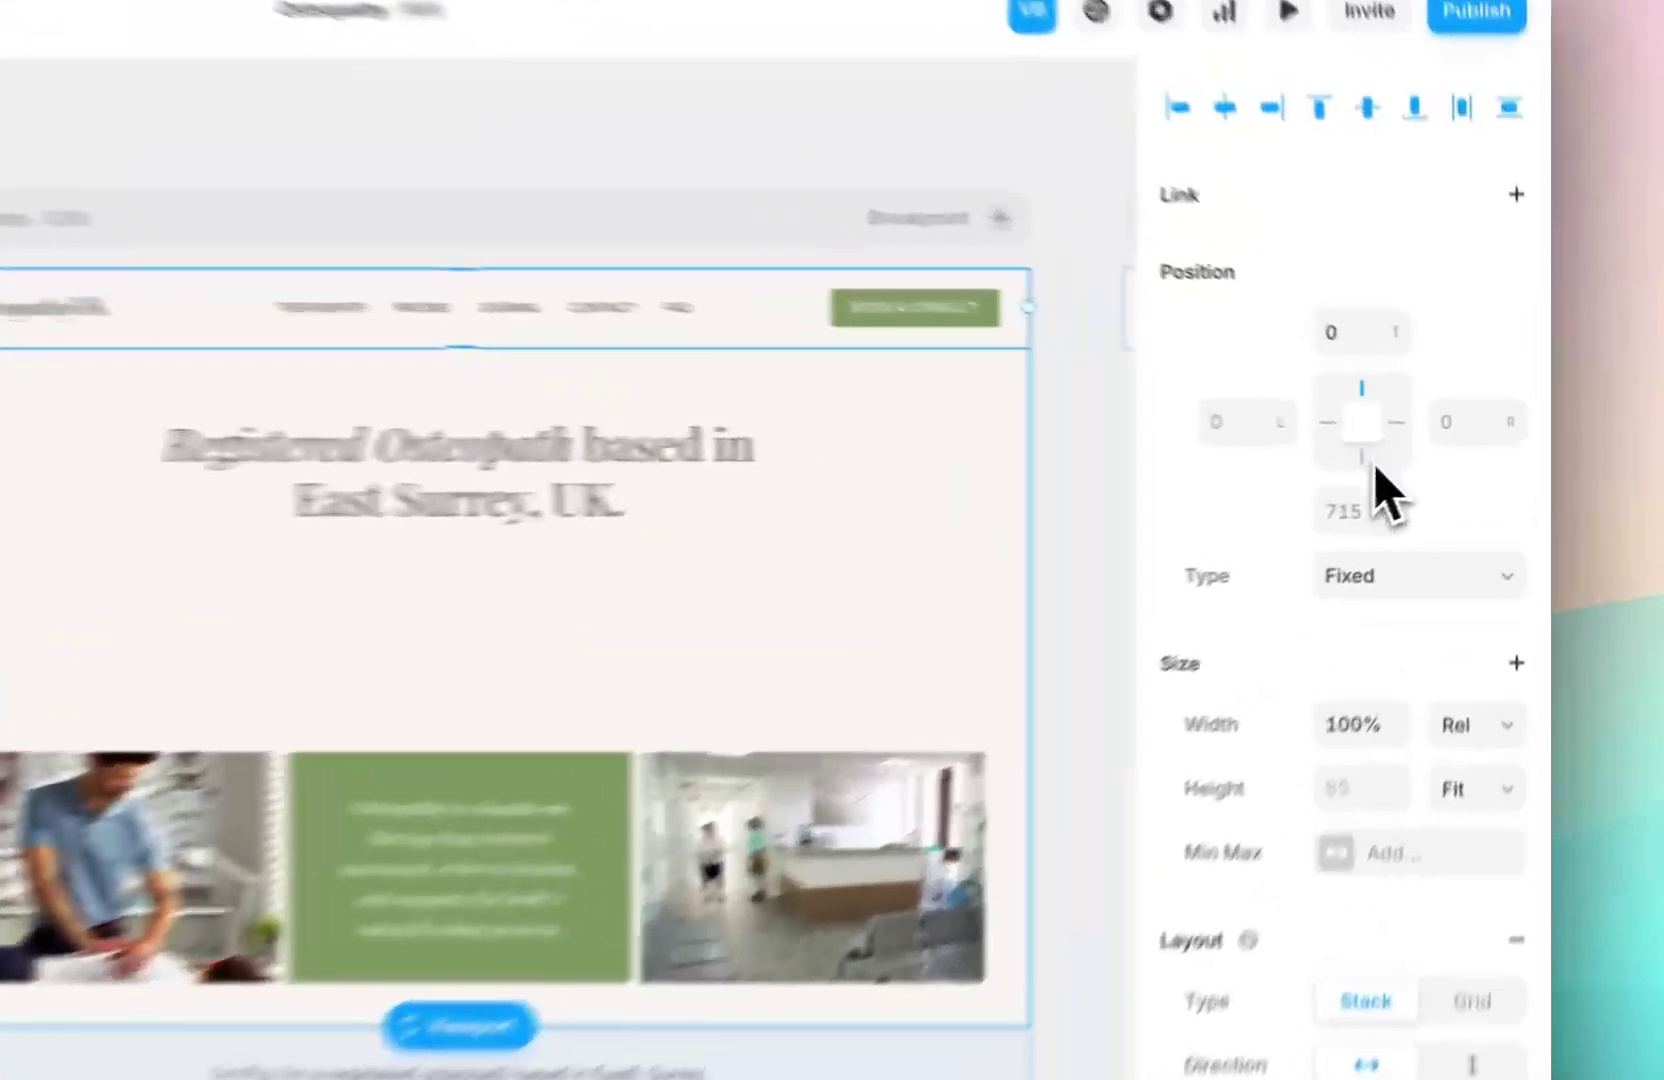
click(1437, 455)
click(1328, 540)
text(0)
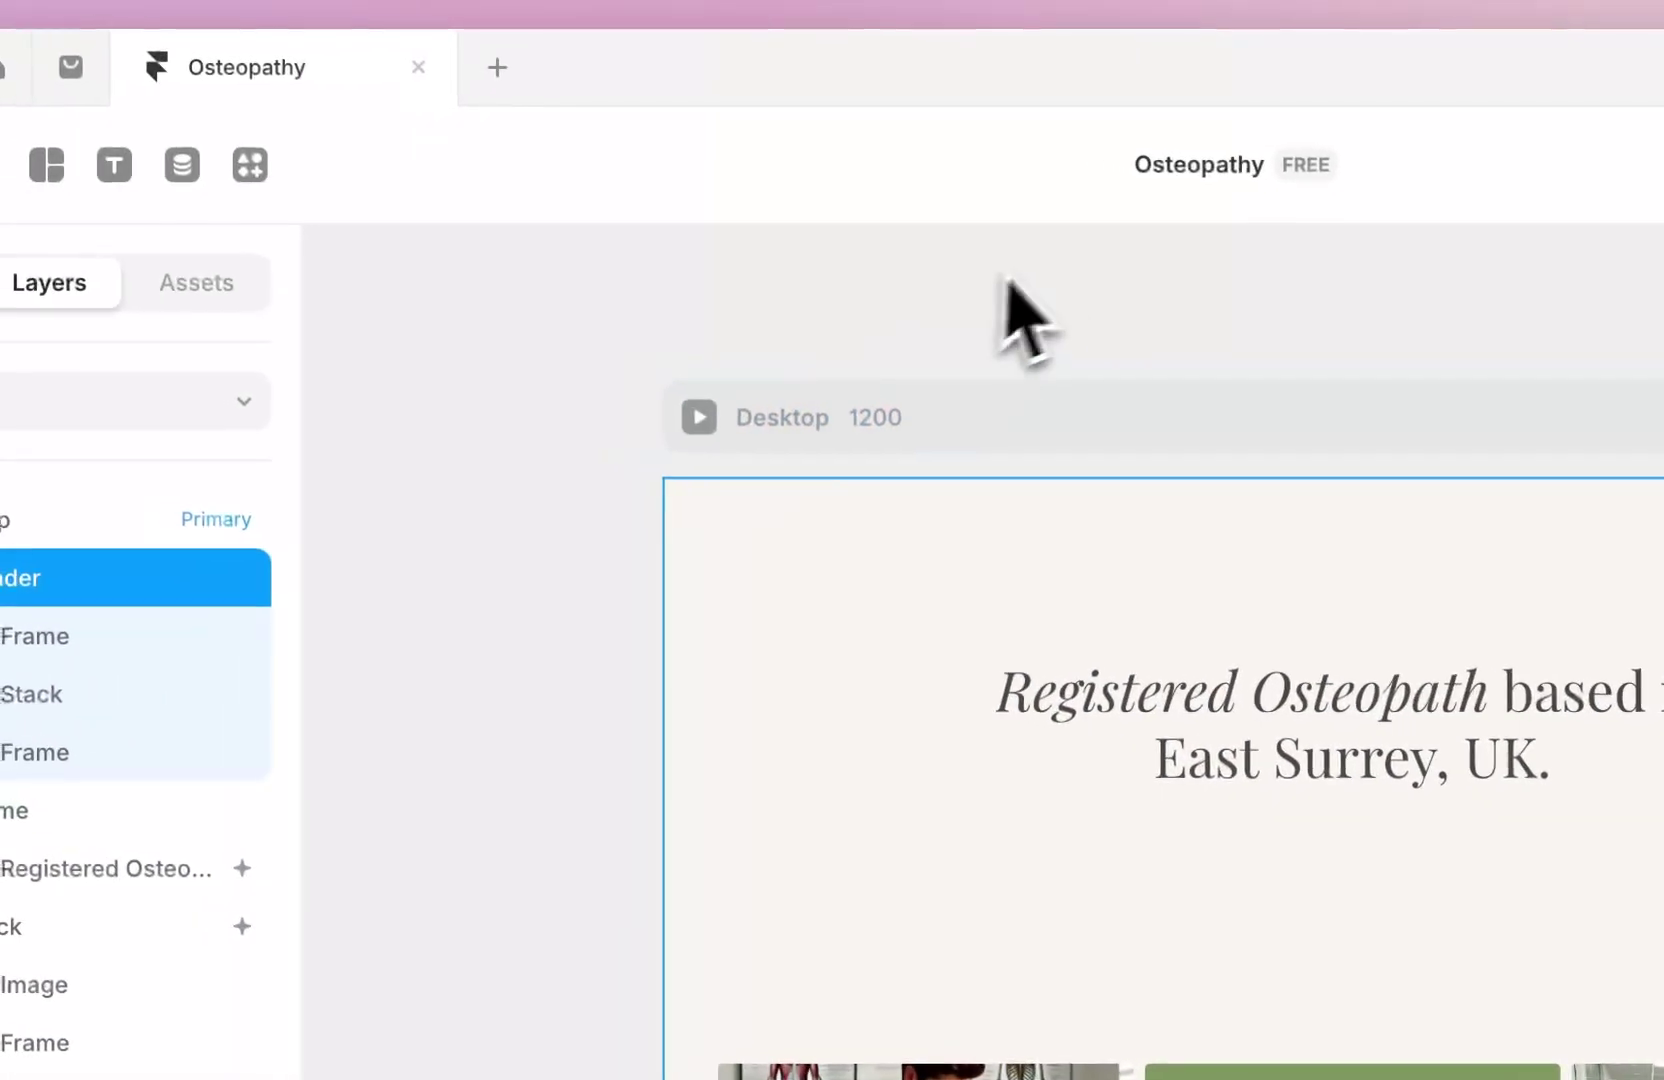
- Preview the page, scrolling down and up to test the bottom-pinned header, then return to editing
click(706, 419)
scroll(773, 654, down, 5)
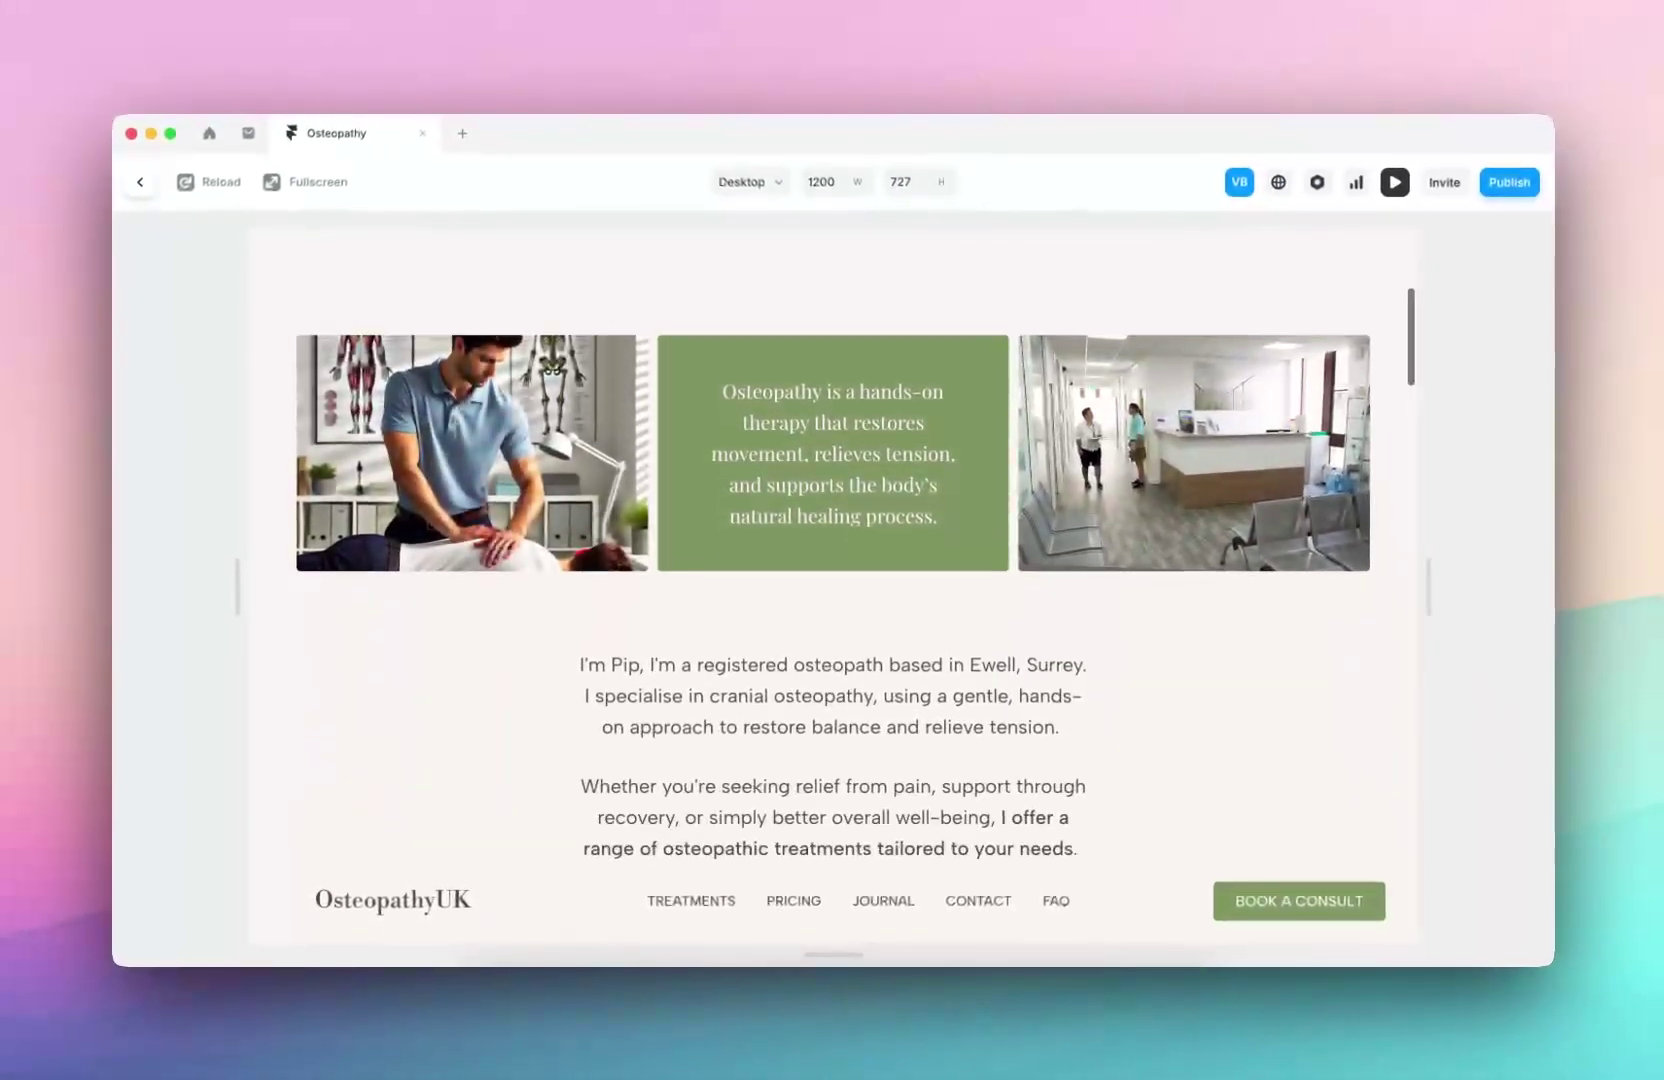
scroll(700, 578, down, 8)
scroll(700, 578, up, 8)
scroll(700, 578, up, 3)
click(141, 182)
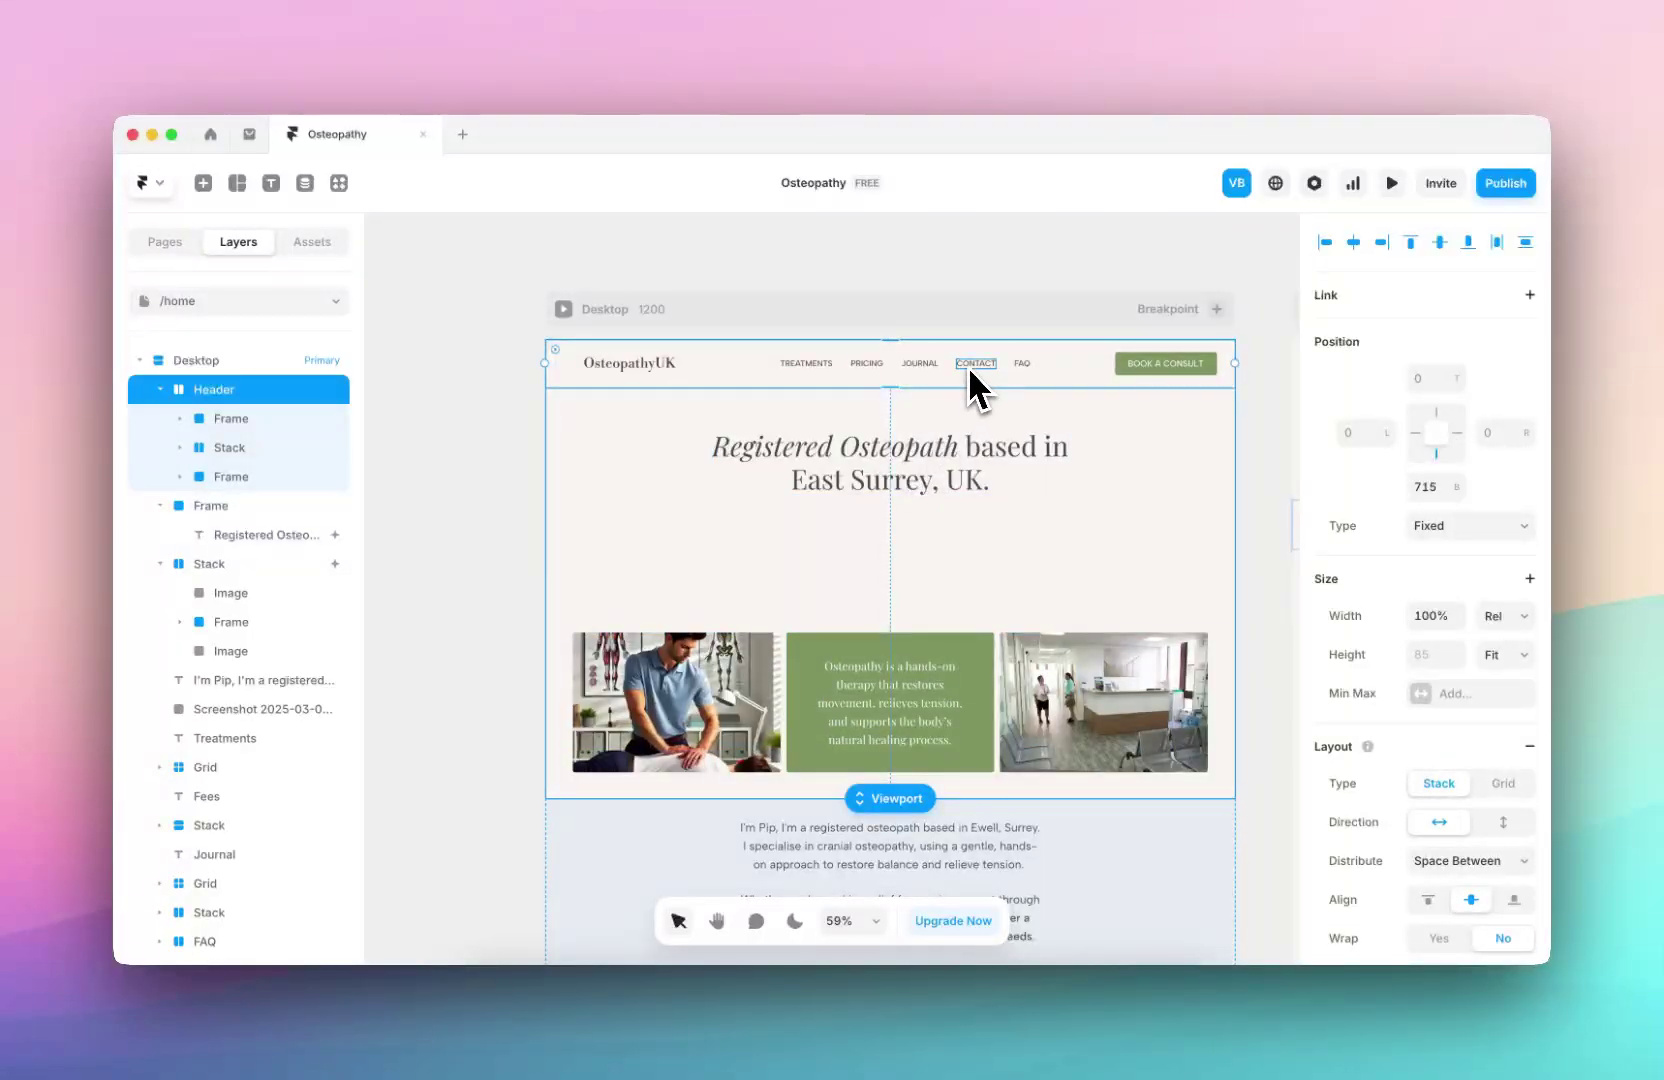
- Delete the OsteopathyUK logo and the navigation links Stack, leaving only BOOK A CONSULT in Header
click(671, 361)
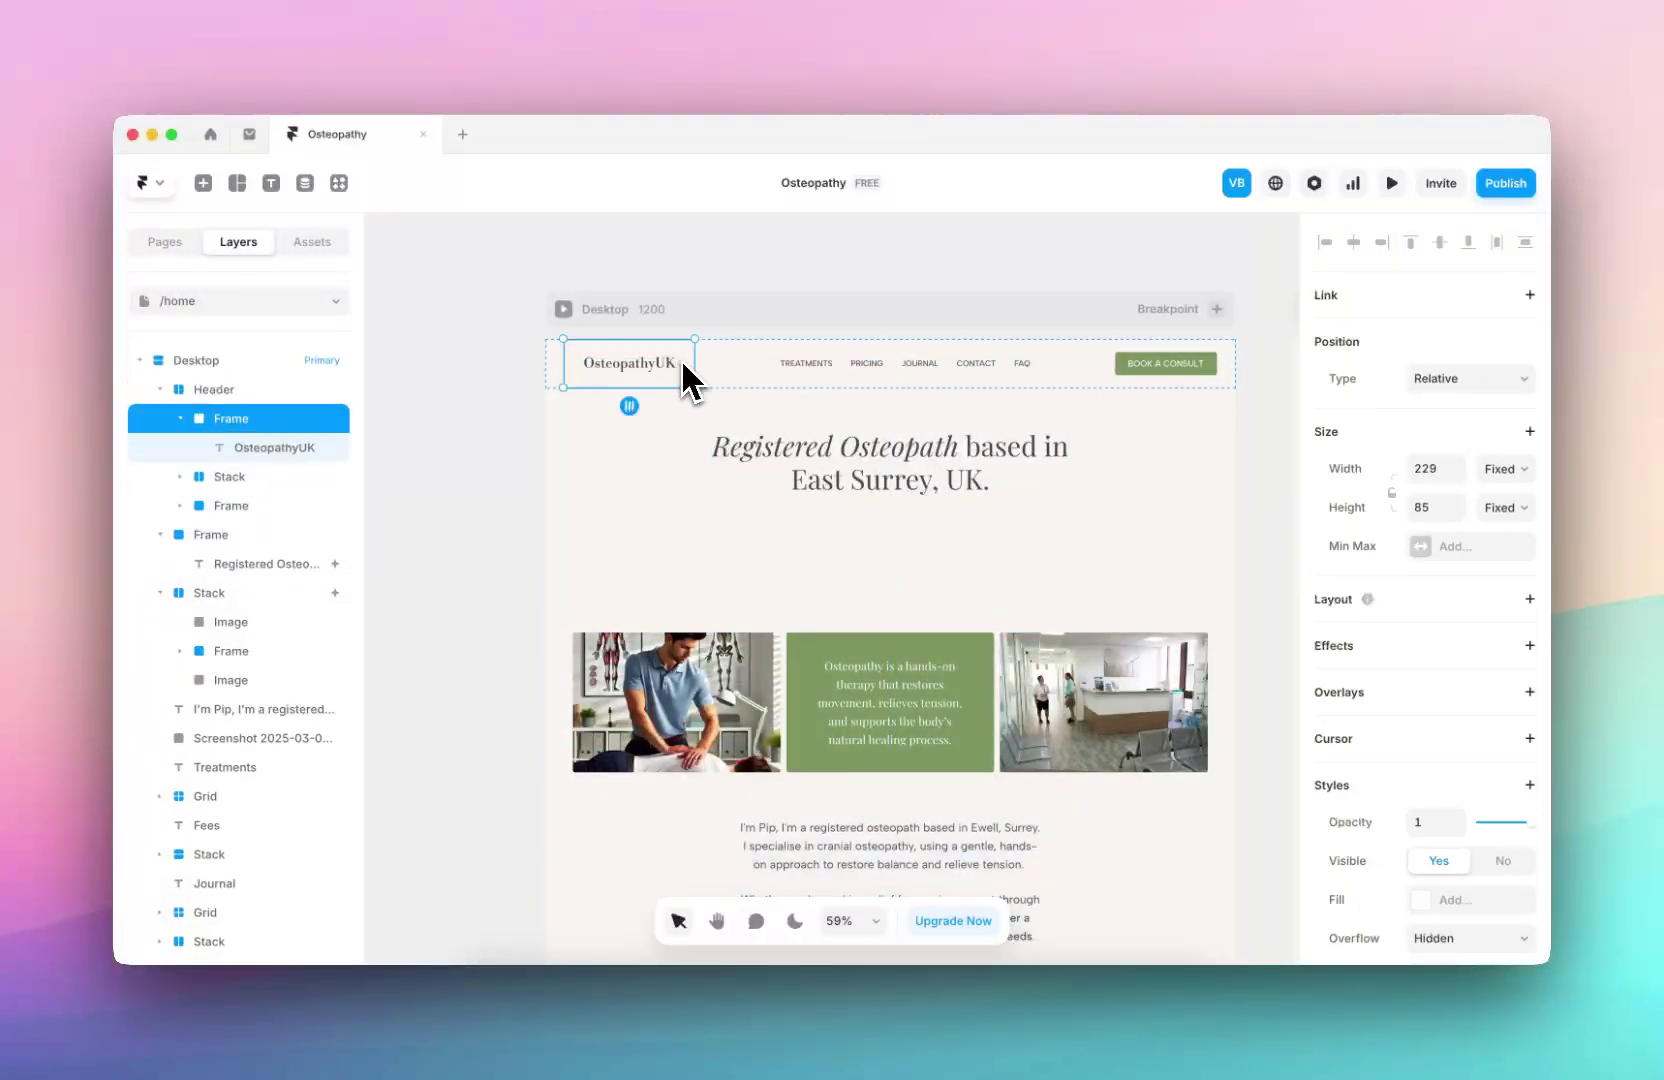
key(Delete)
click(813, 381)
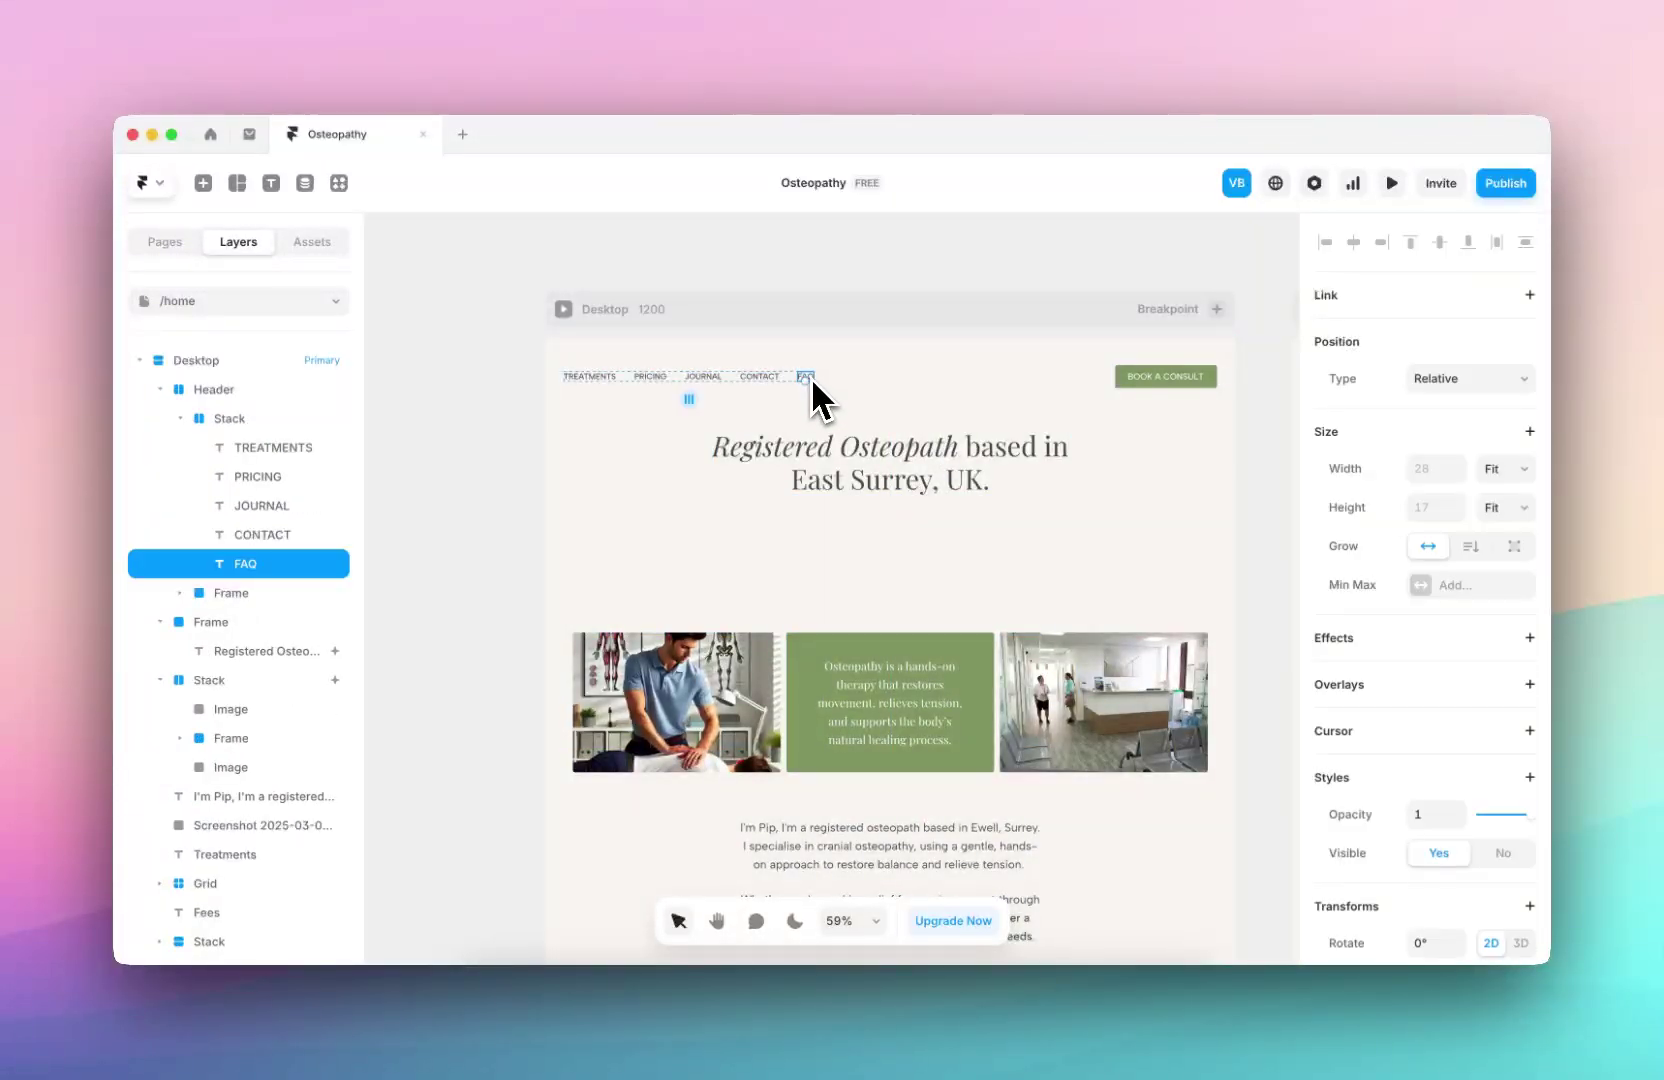
click(243, 415)
key(Delete)
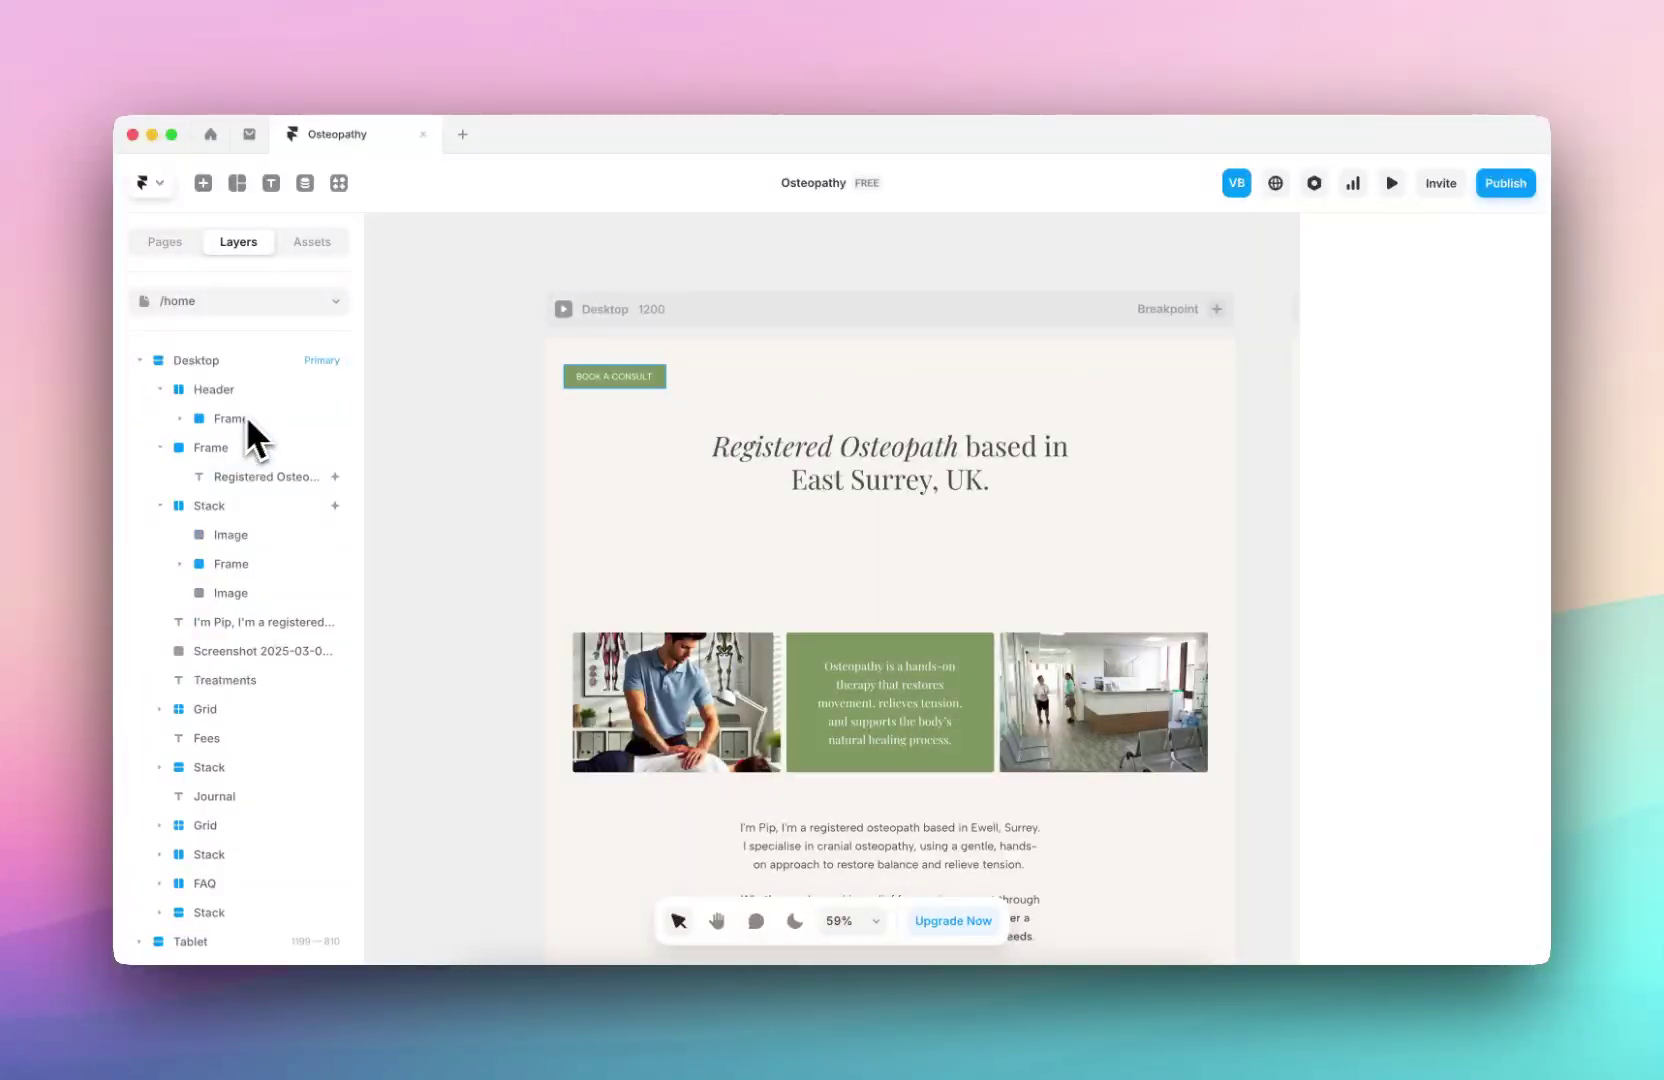
click(687, 384)
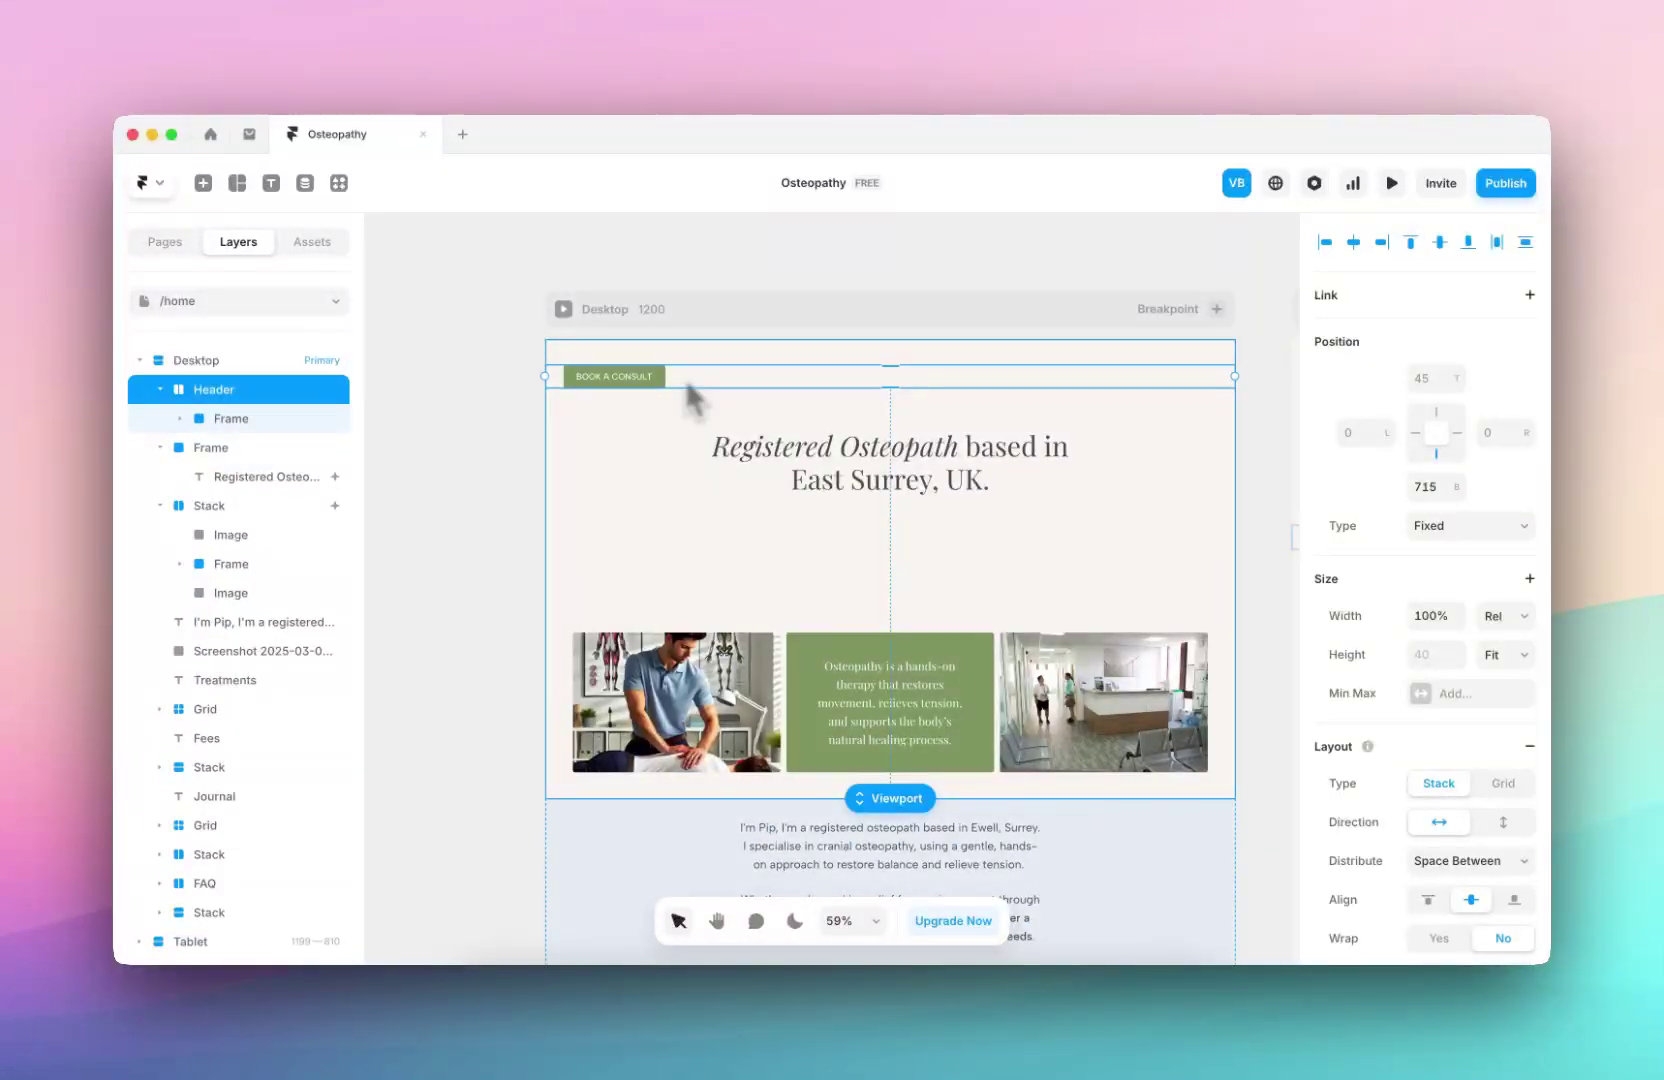
- Shrink the header to 19% width around the button and move it to Top 163 beside the heading
drag(1234, 377, 680, 384)
click(255, 420)
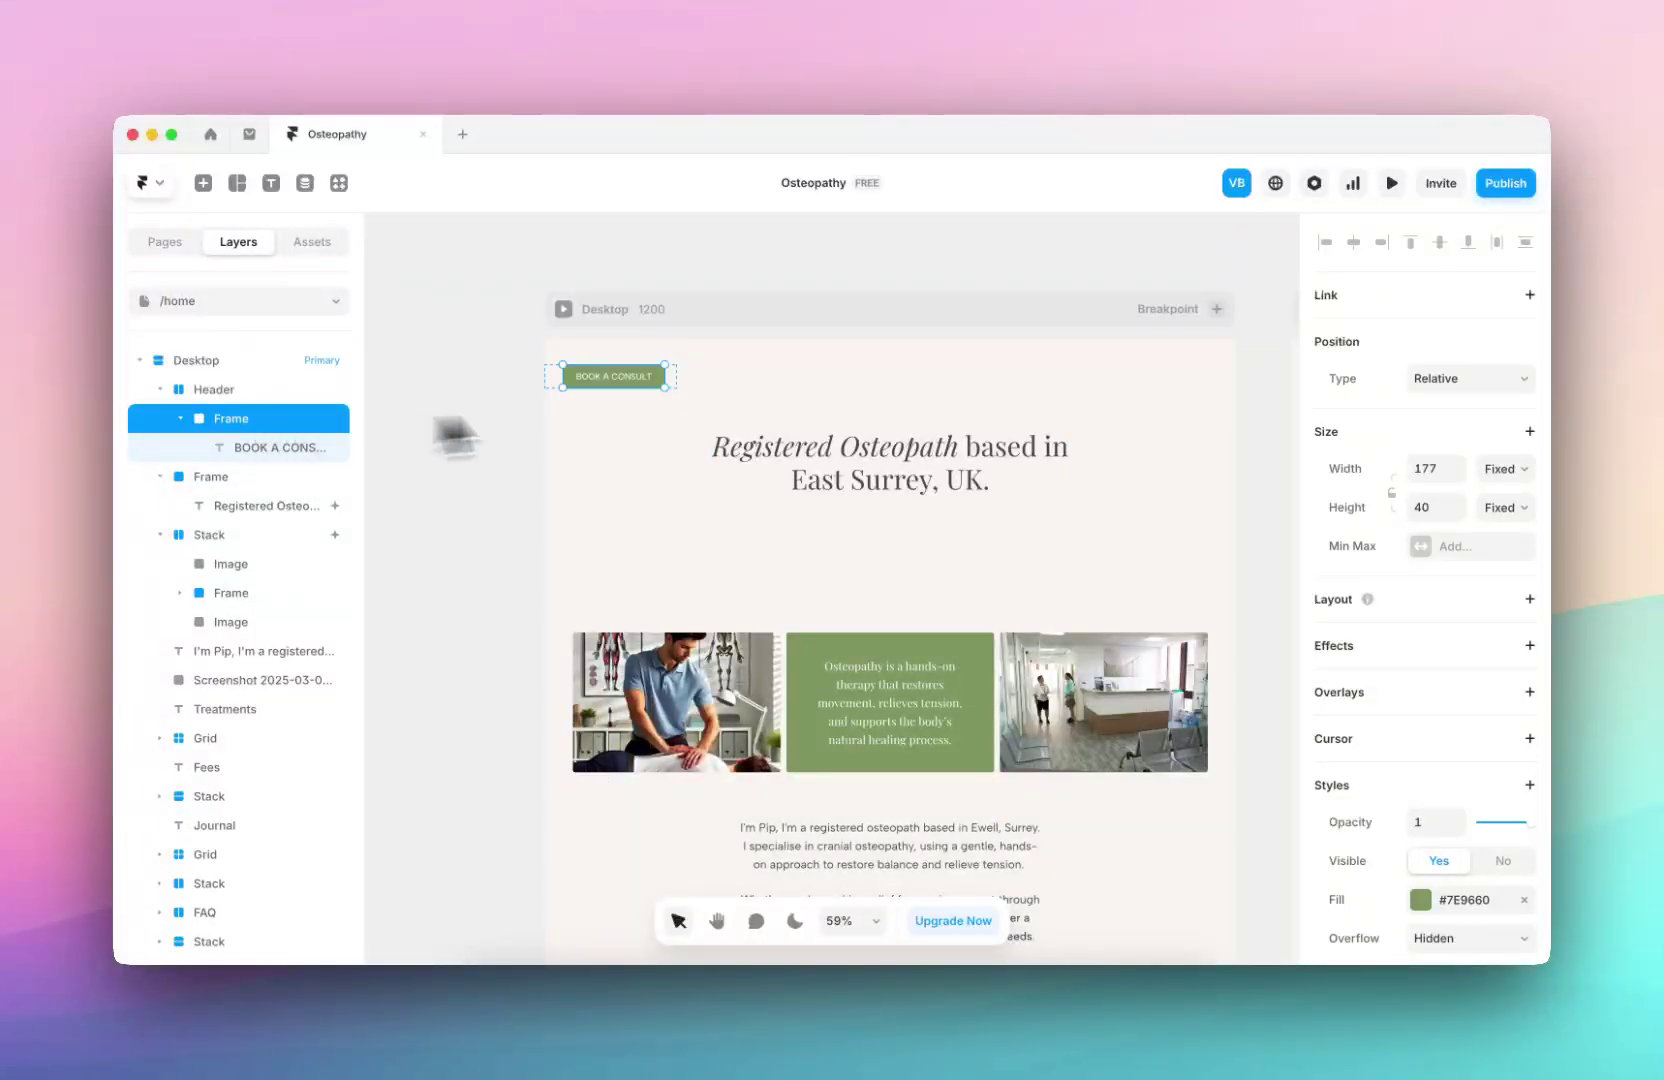
click(681, 392)
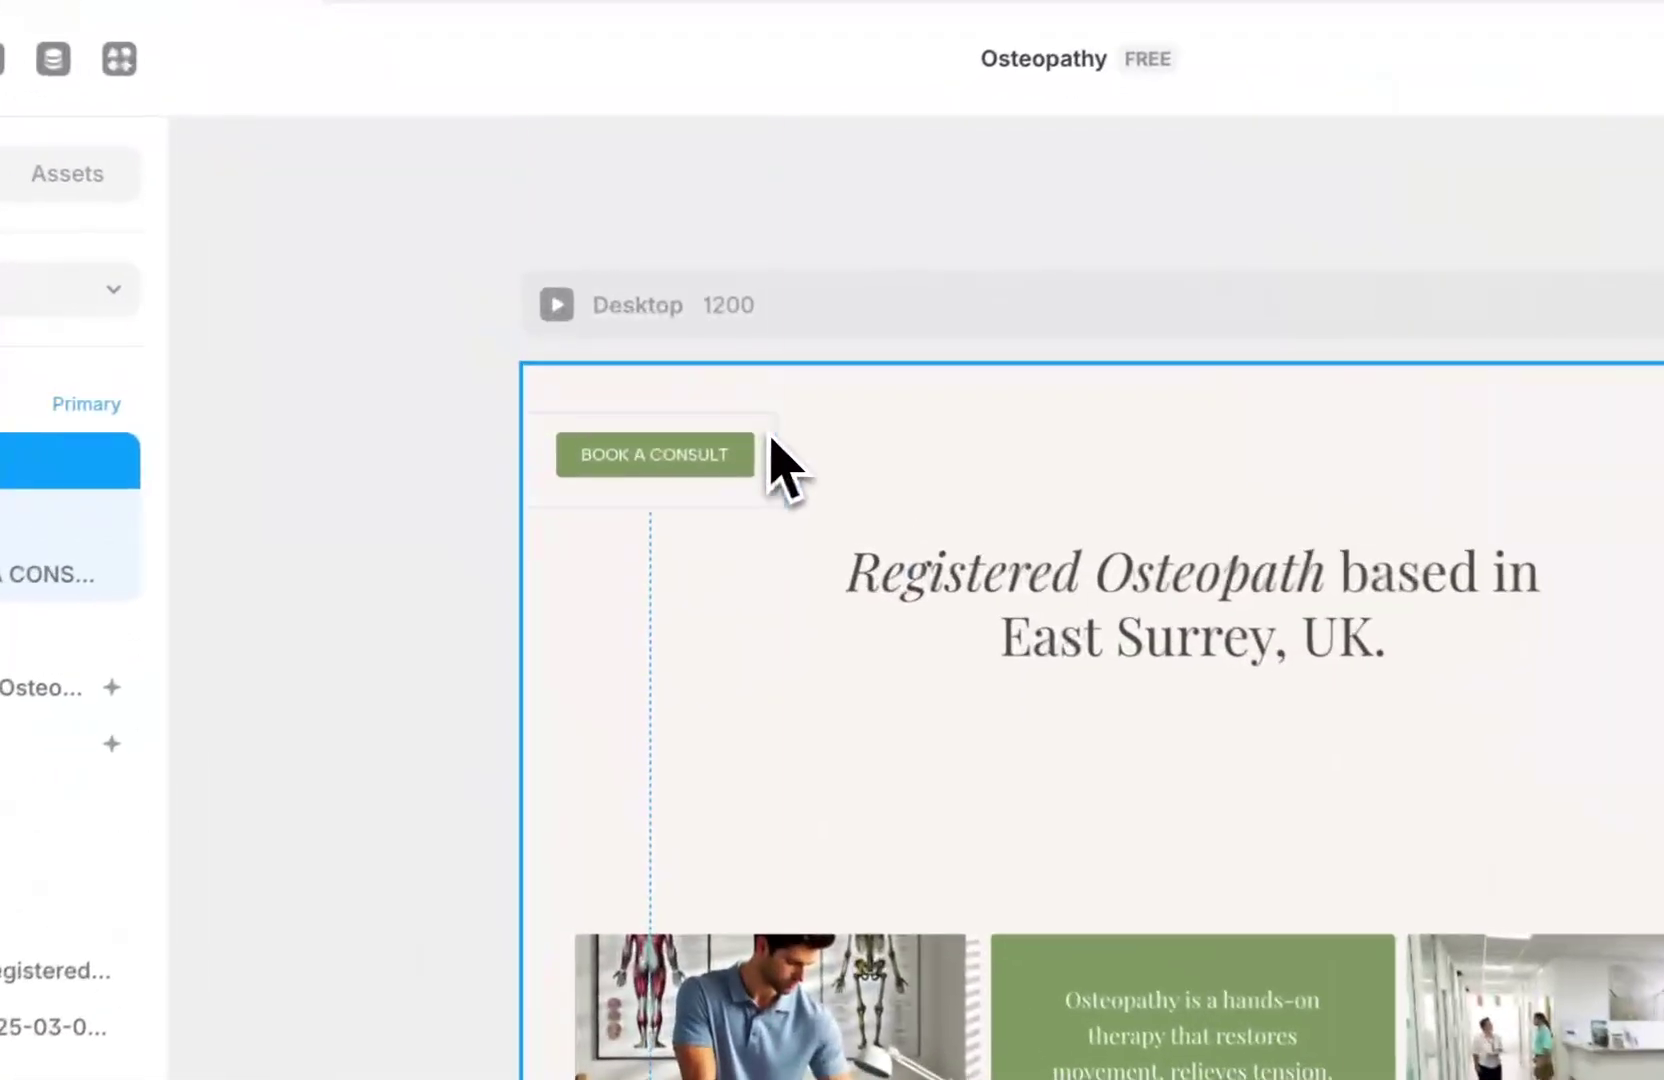
drag(675, 366, 675, 340)
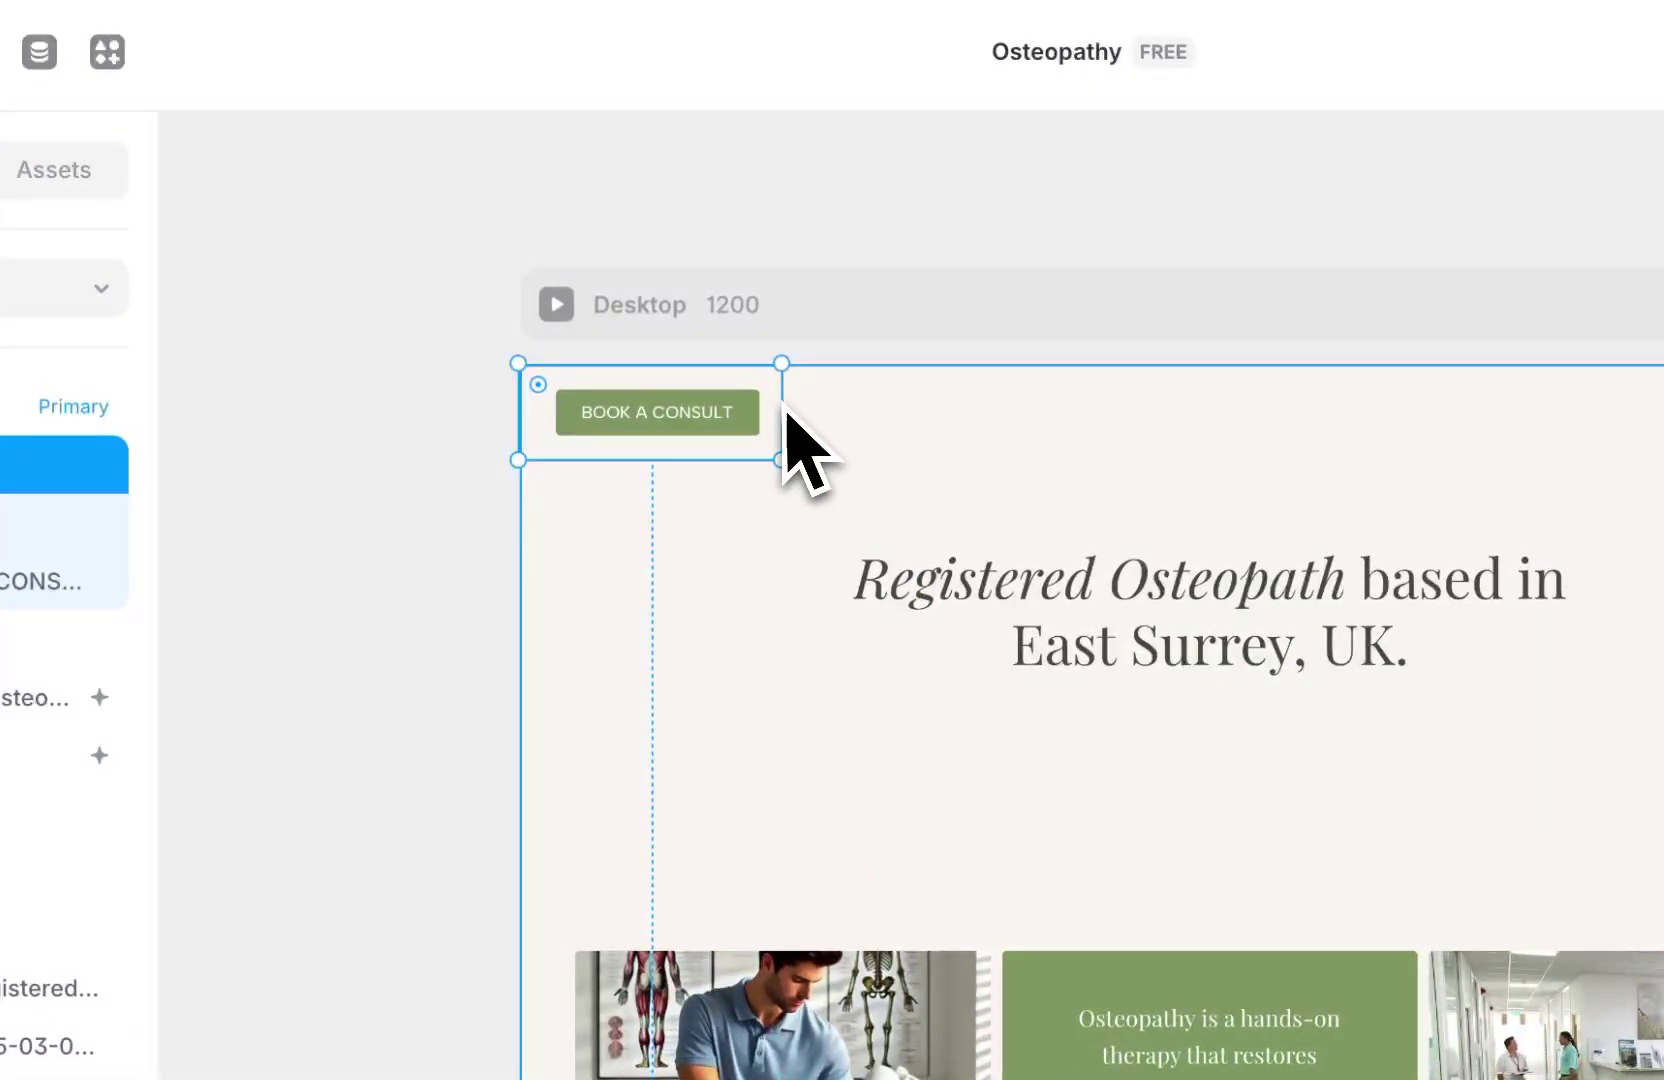
drag(778, 393, 772, 582)
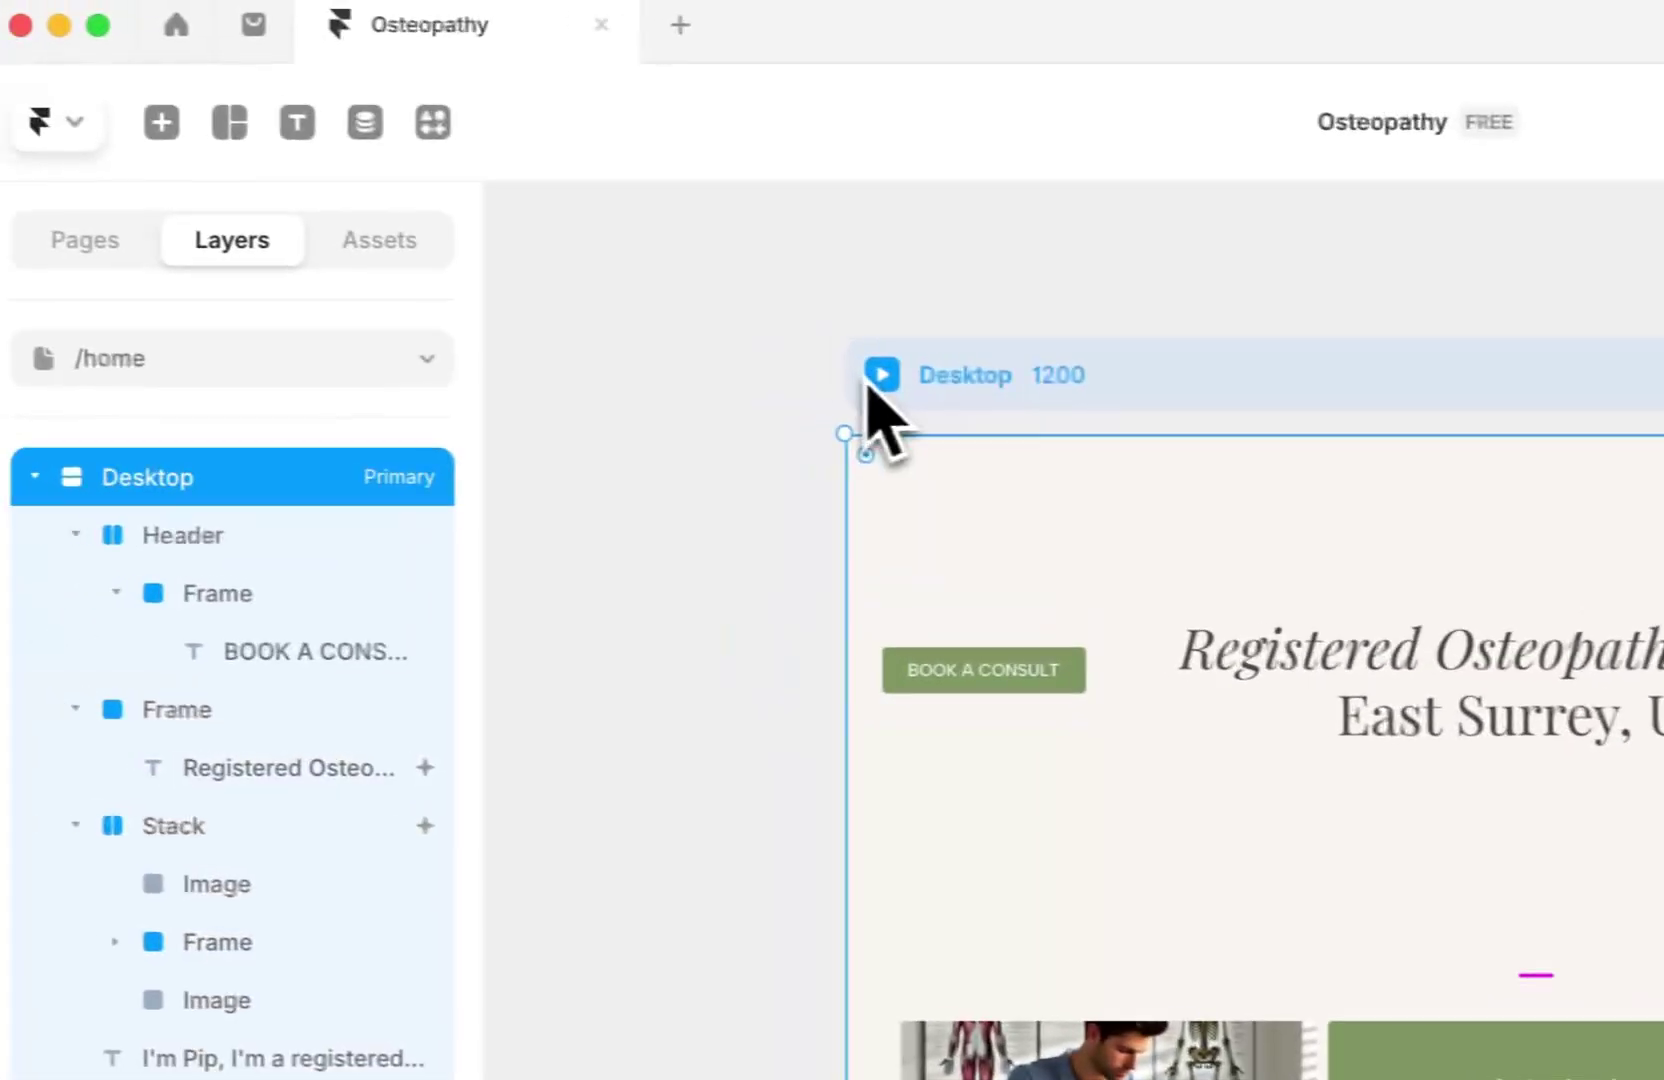
key(super+p)
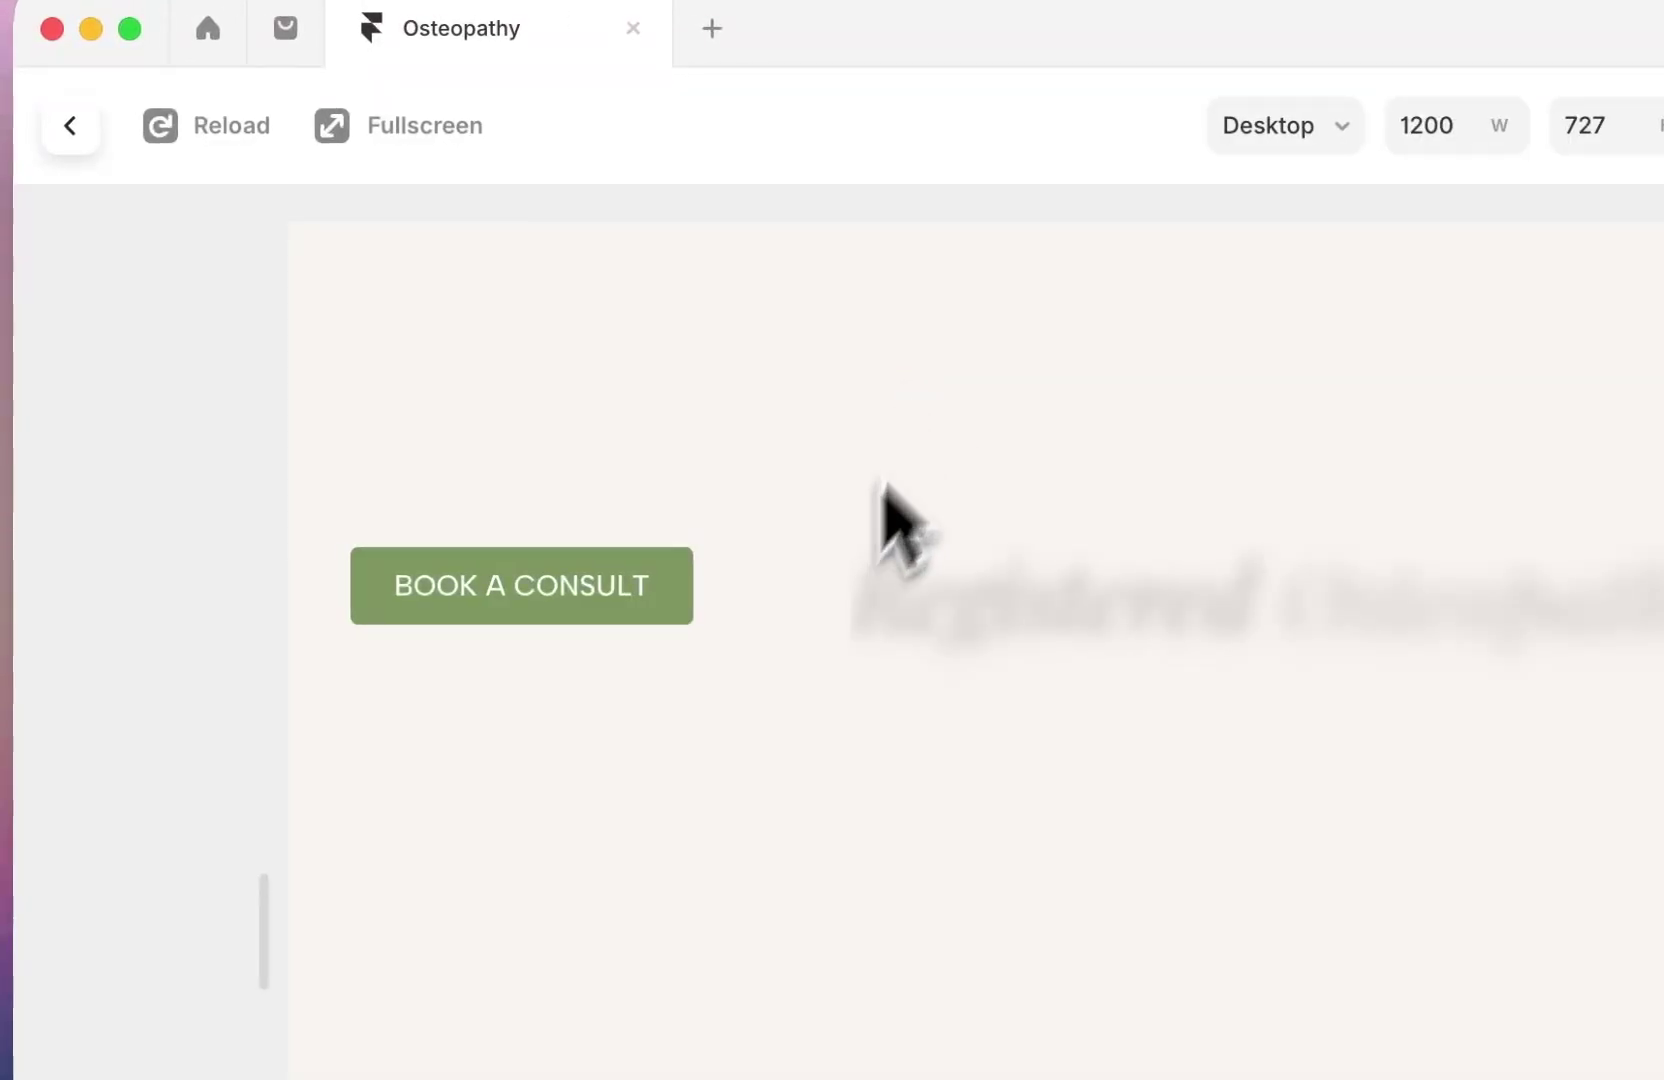
- Scroll the preview up and down to confirm BOOK A CONSULT stays fixed, then exit preview
scroll(640, 720, down, 10)
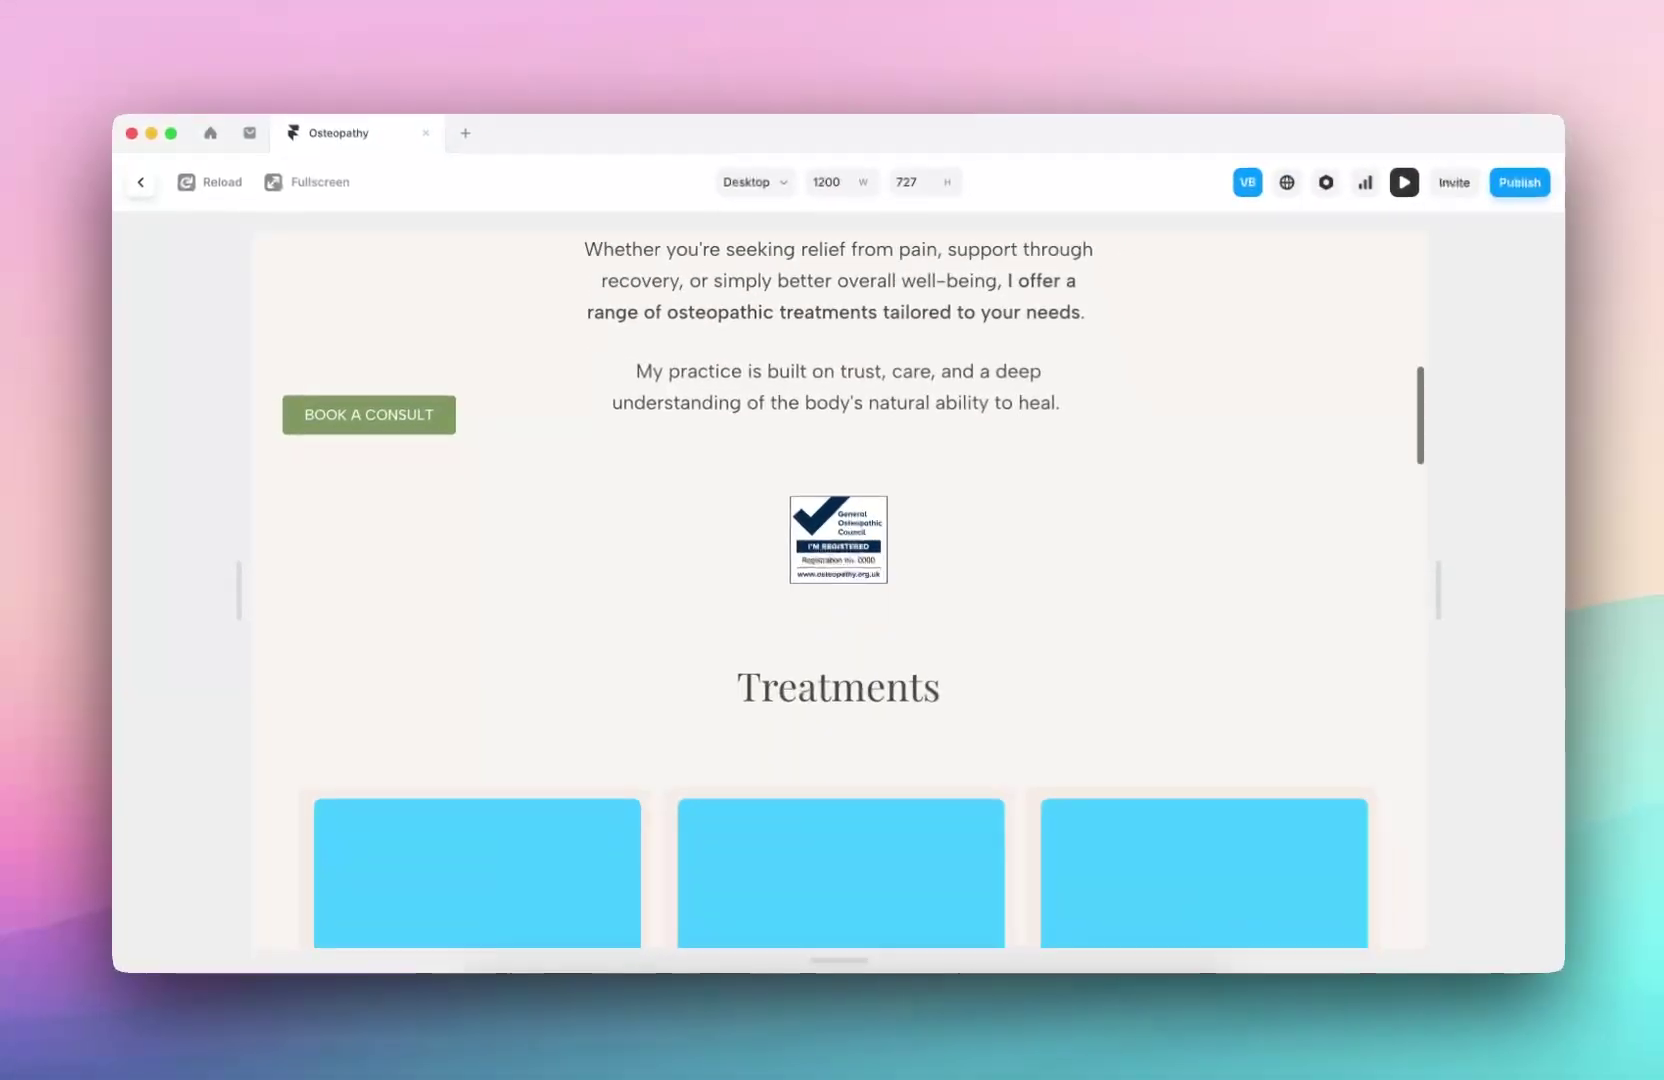
scroll(832, 590, up, 15)
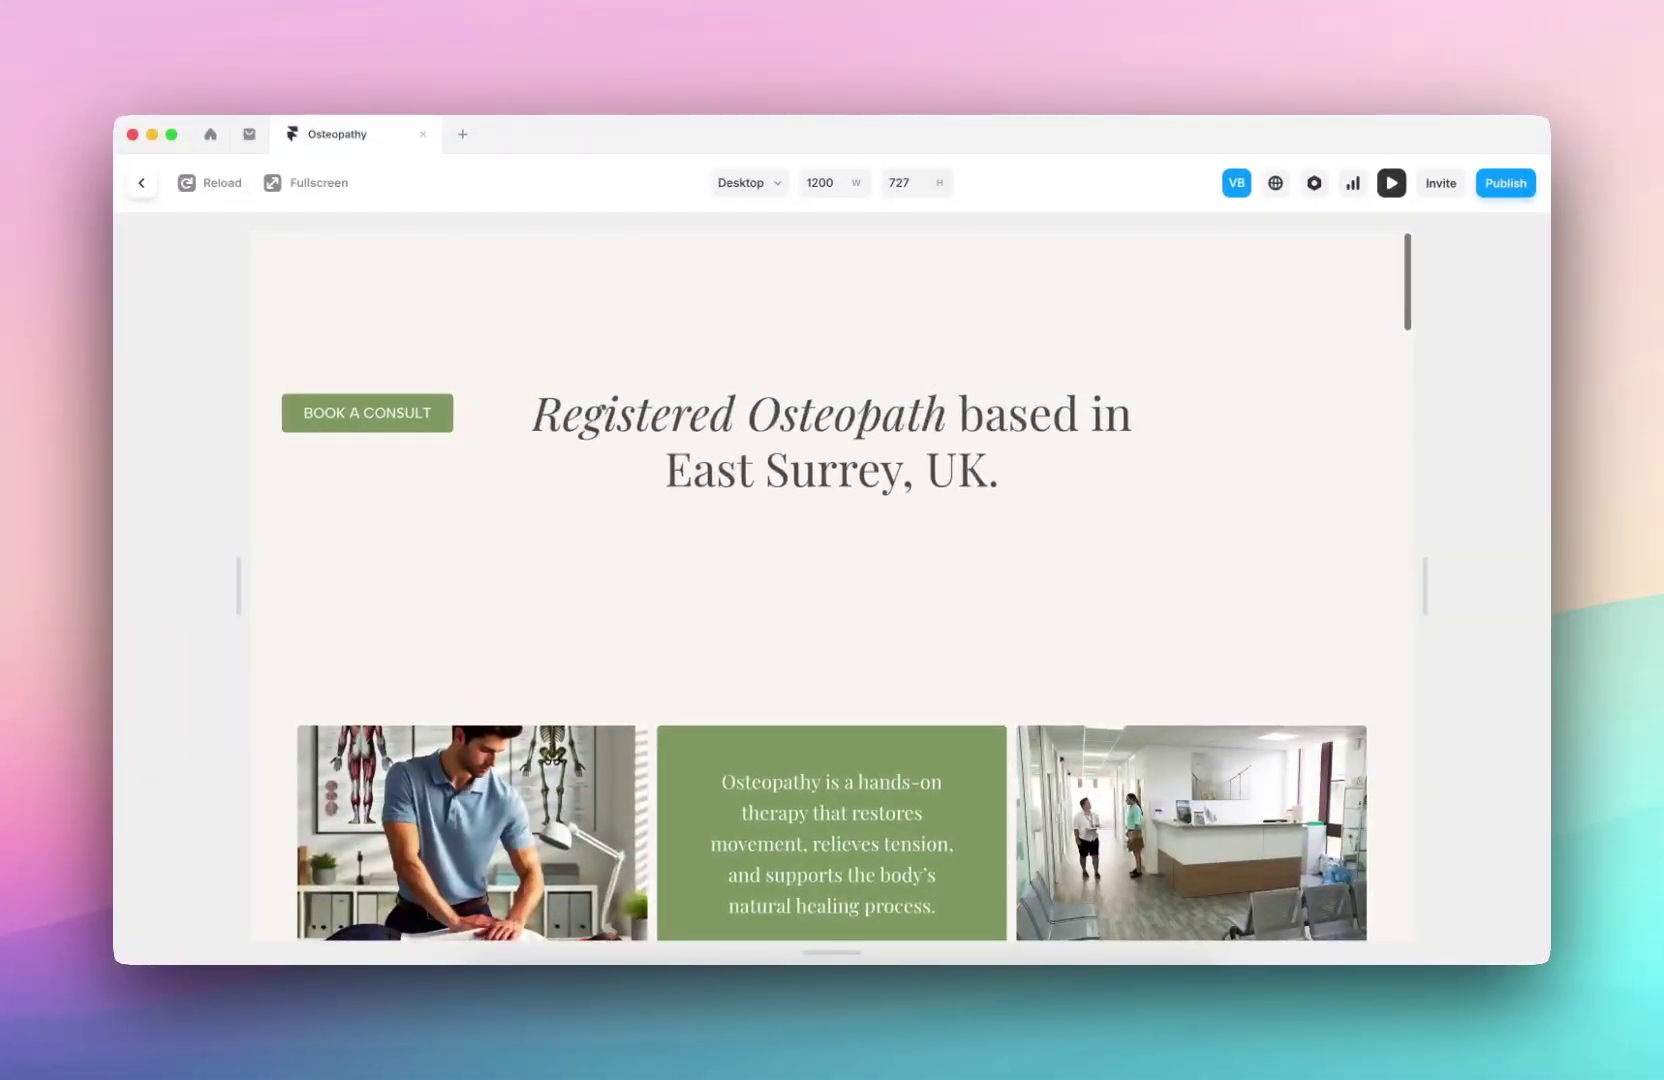
scroll(401, 398, down, 3)
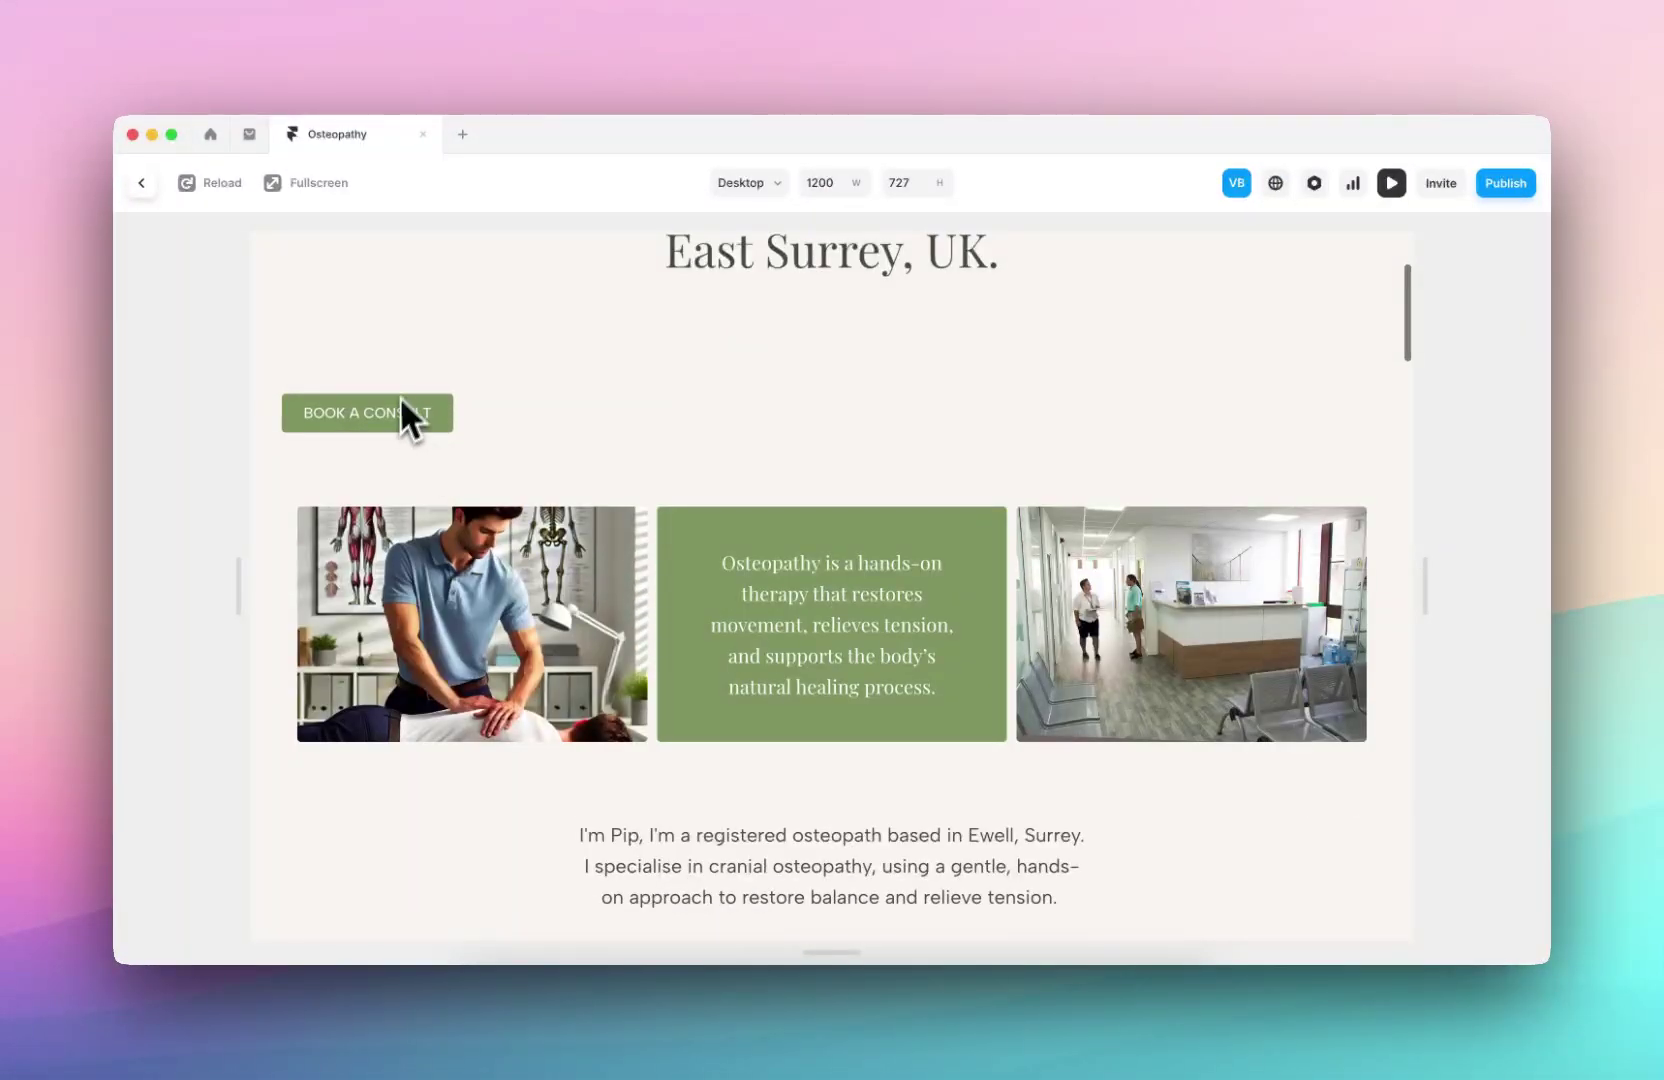
click(142, 182)
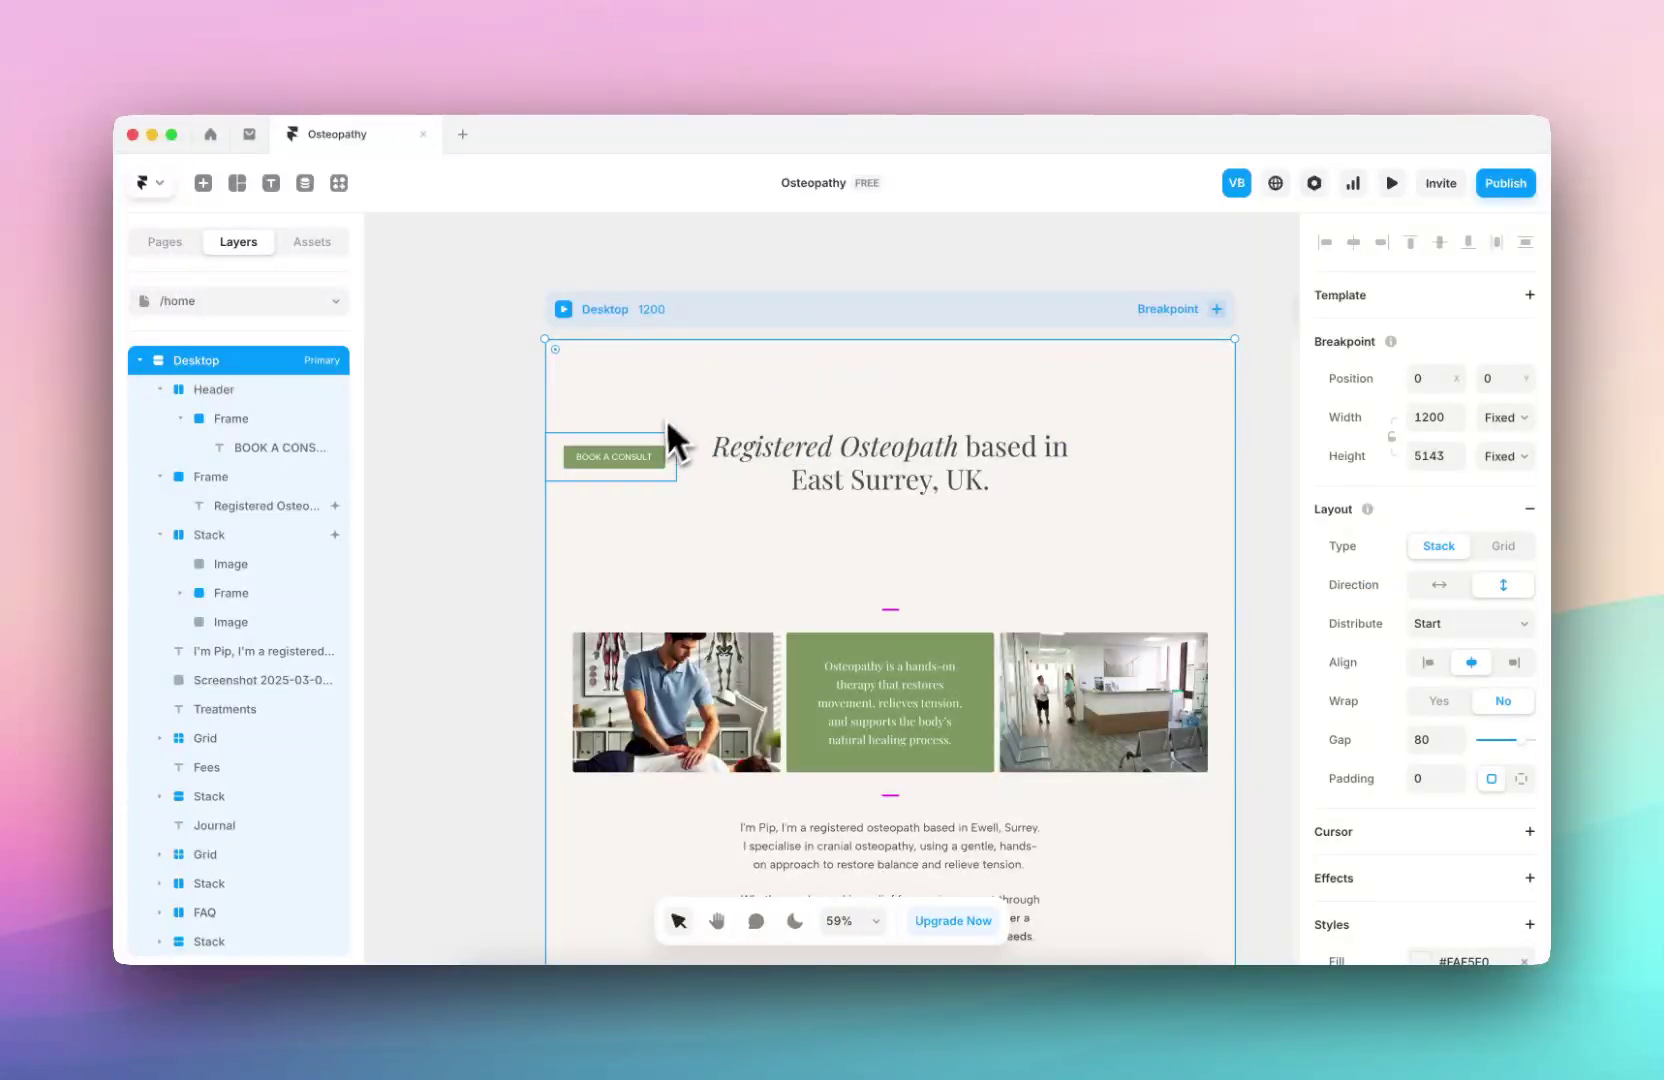
click(660, 452)
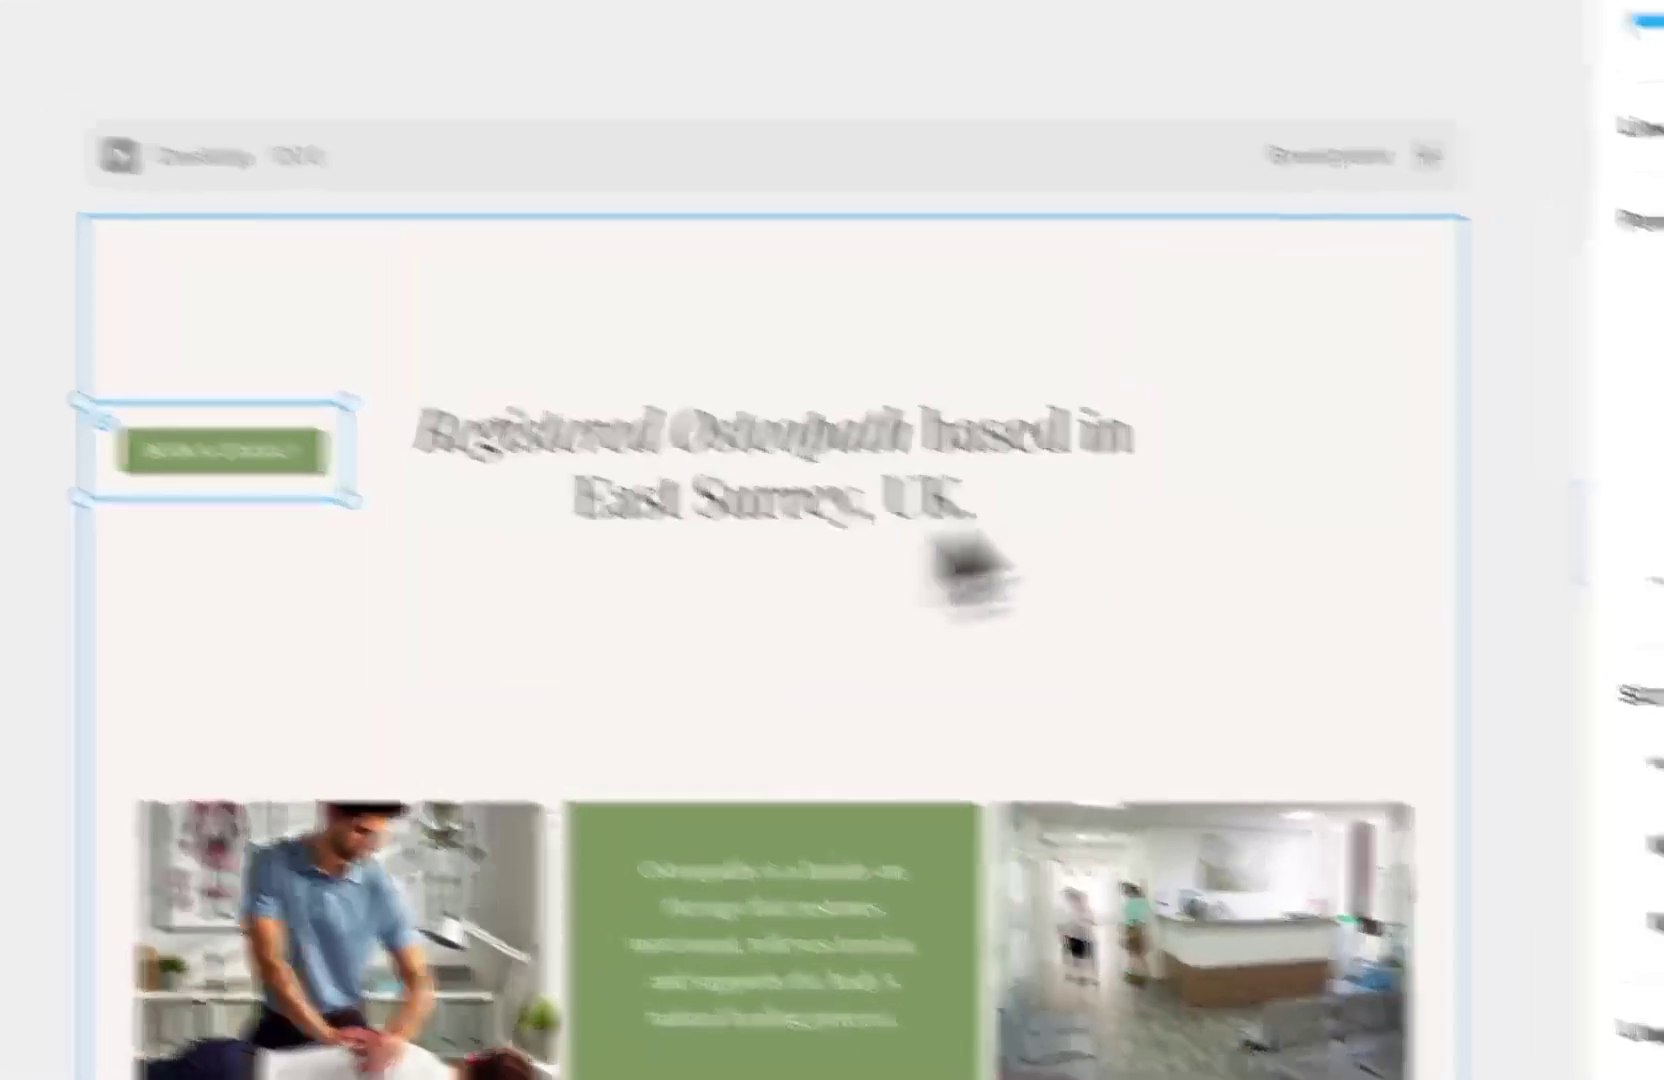
click(5, 294)
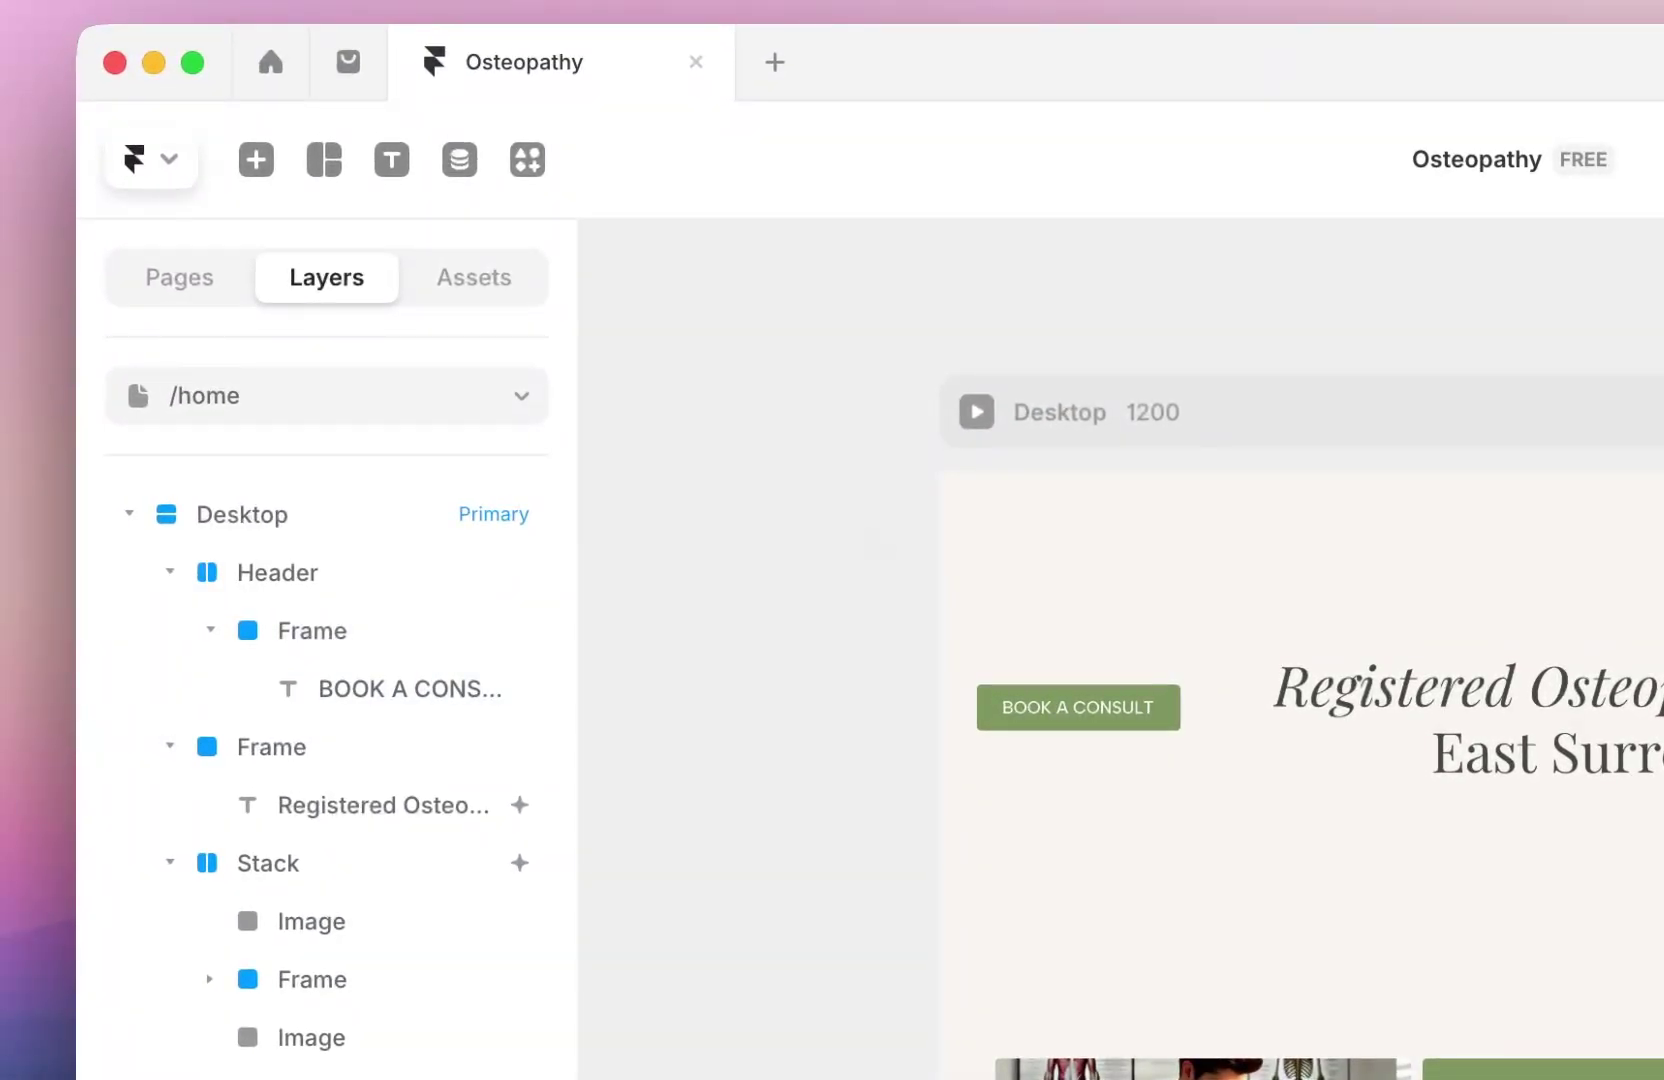